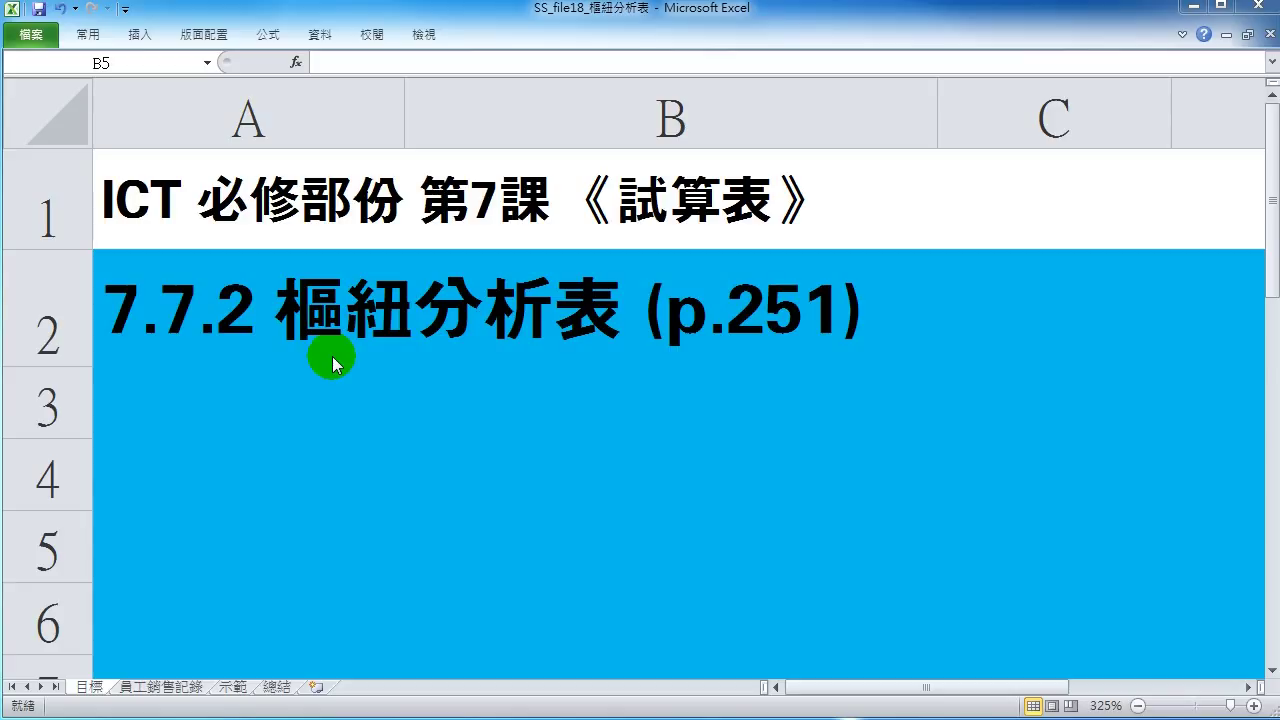
- Switch to the 員工銷售記錄 sheet with the staff sales table
{"action": "left_click", "coordinate": [160, 687]}
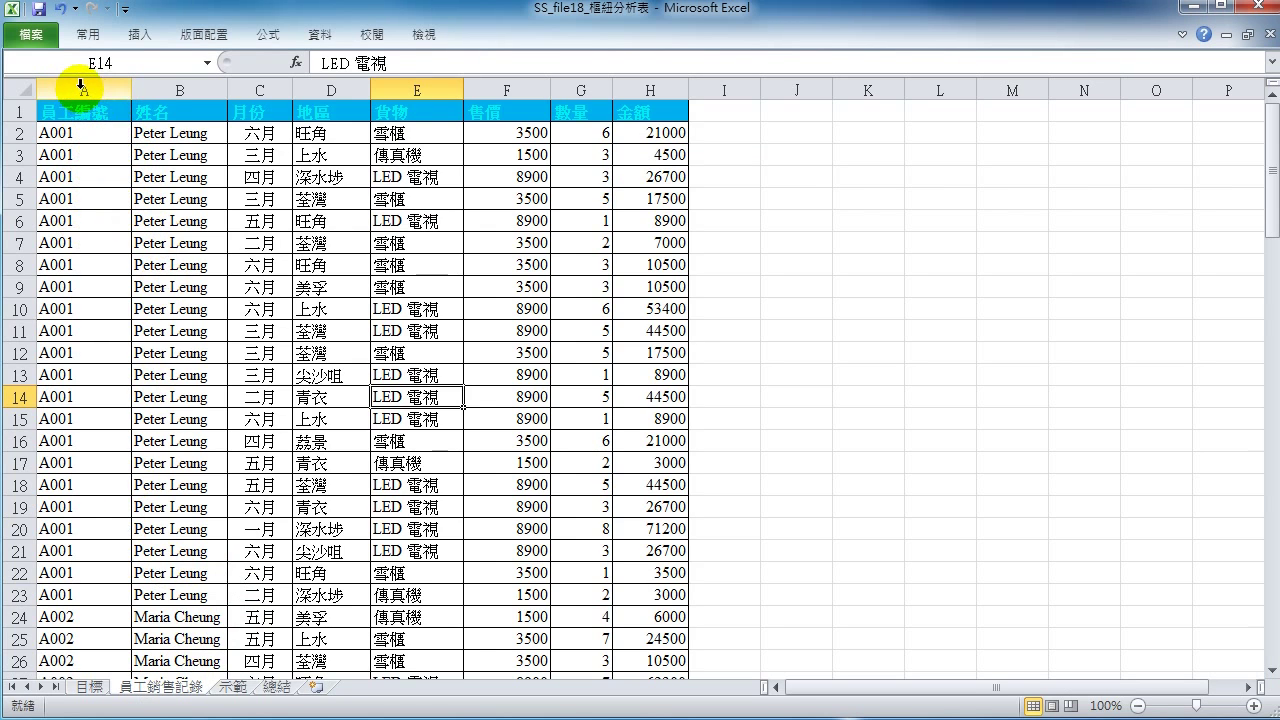
{"action": "left_click_drag", "start_coordinate": [82, 89], "coordinate": [194, 83]}
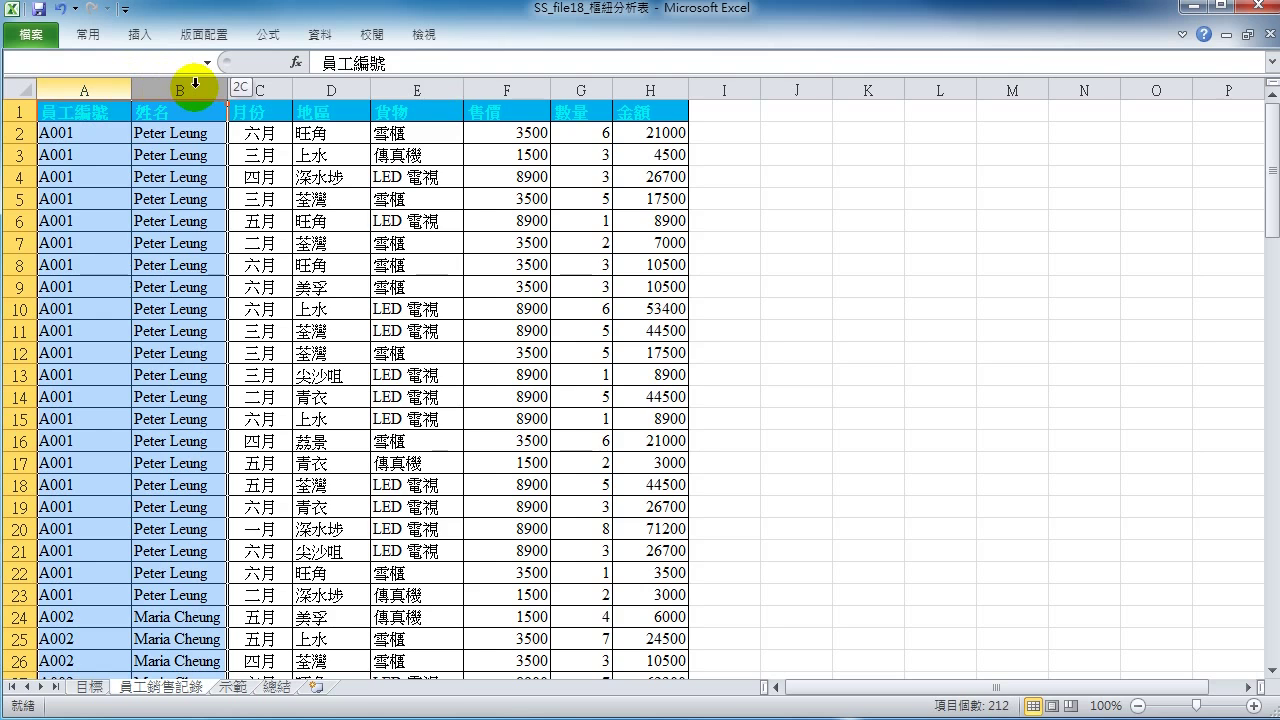
{"action": "left_click", "coordinate": [254, 177]}
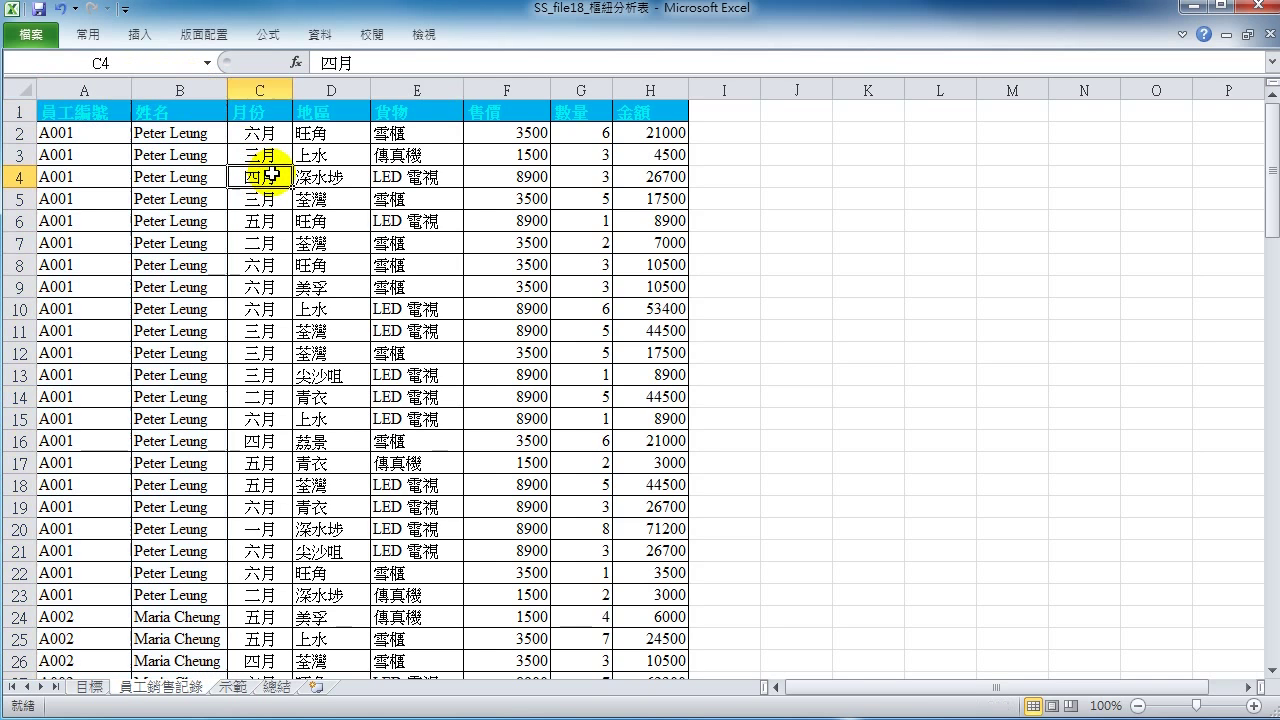
{"action": "left_click", "coordinate": [264, 85]}
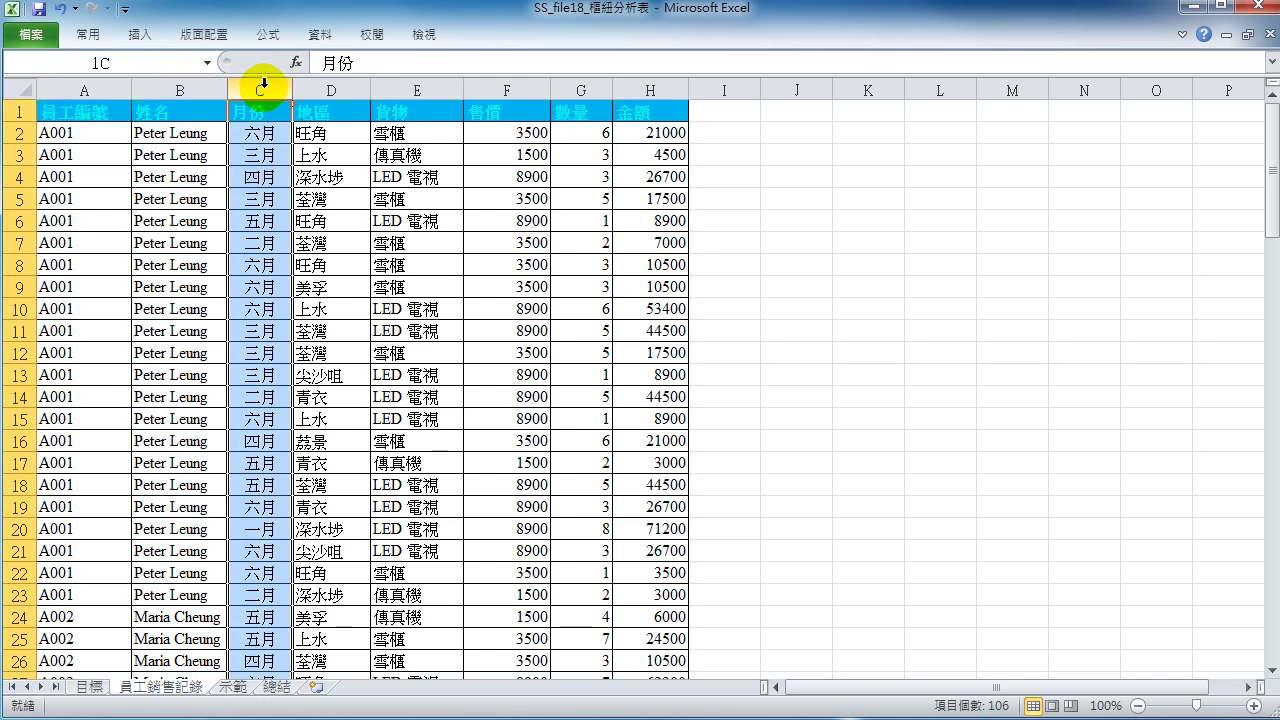
{"action": "left_click", "coordinate": [338, 80]}
{"action": "left_click", "coordinate": [415, 89]}
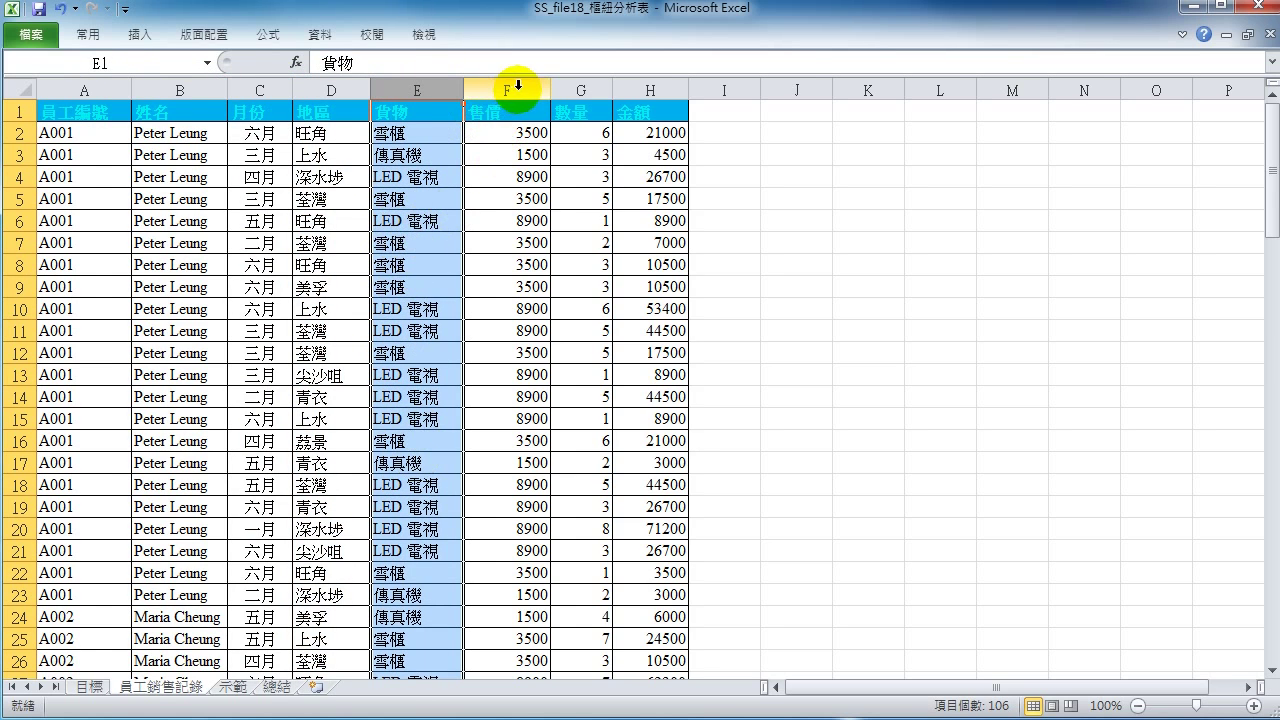
{"action": "left_click", "coordinate": [517, 88]}
{"action": "left_click", "coordinate": [572, 88]}
{"action": "left_click", "coordinate": [646, 88]}
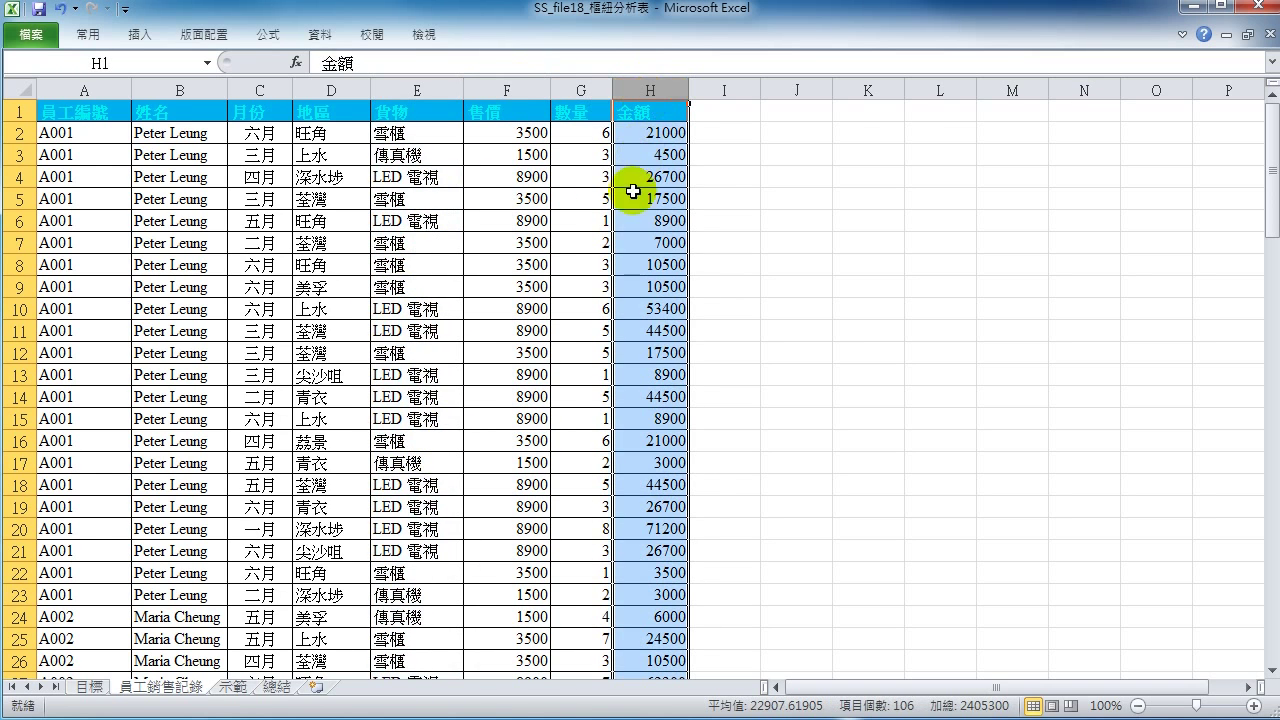
{"action": "left_click", "coordinate": [643, 379]}
{"action": "left_click", "coordinate": [186, 287]}
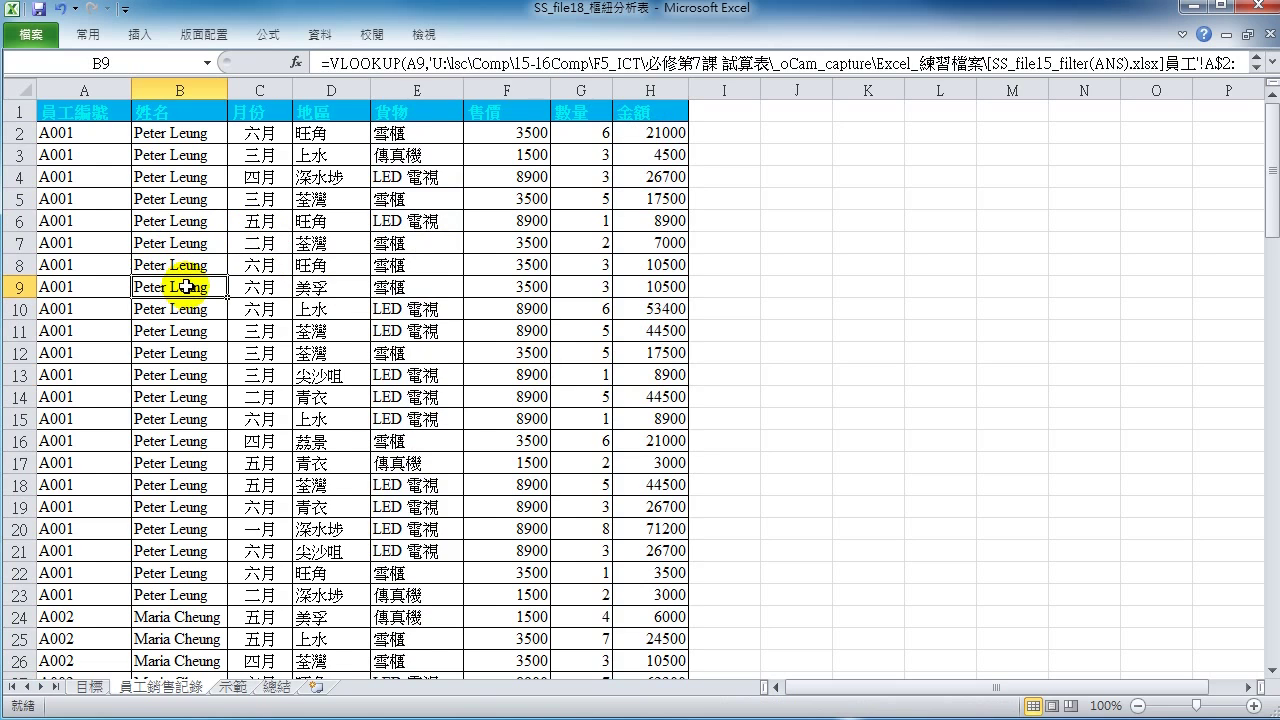
{"action": "scroll", "coordinate": [186, 287], "scroll_direction": "down", "scroll_amount": 1}
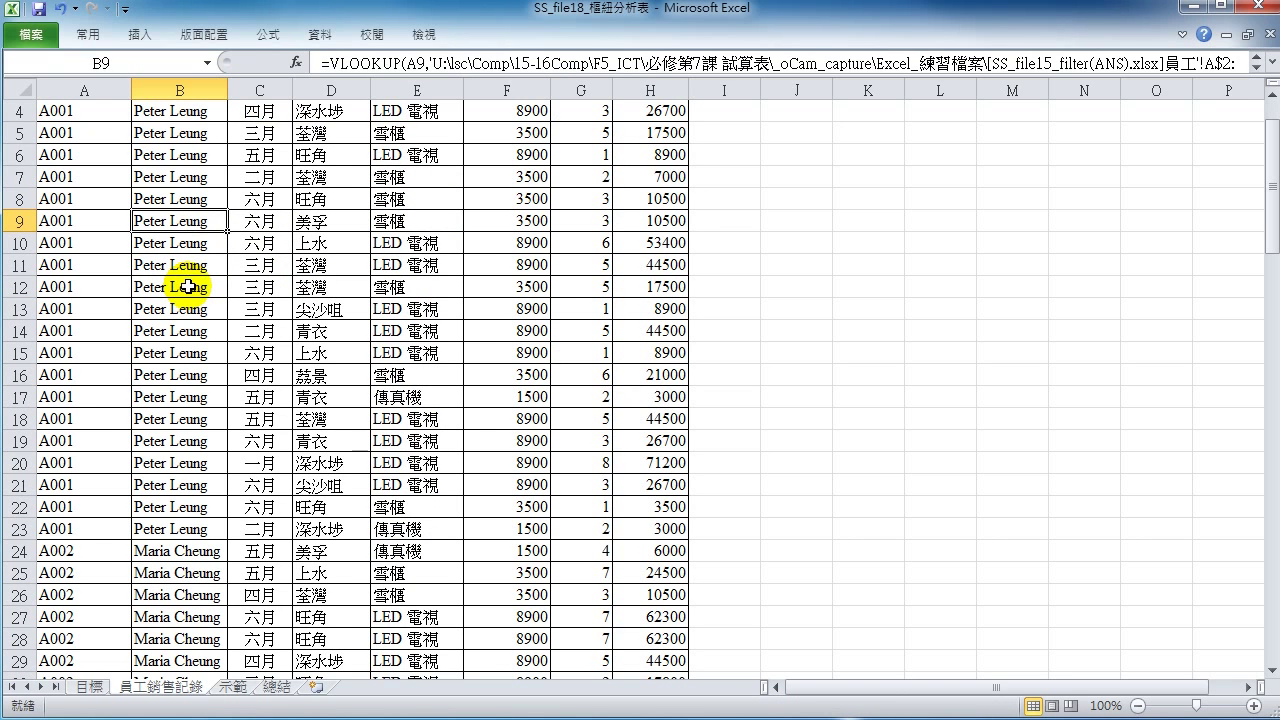
{"action": "scroll", "coordinate": [189, 285], "scroll_direction": "up", "scroll_amount": 1}
{"action": "left_click_drag", "start_coordinate": [180, 155], "coordinate": [180, 287]}
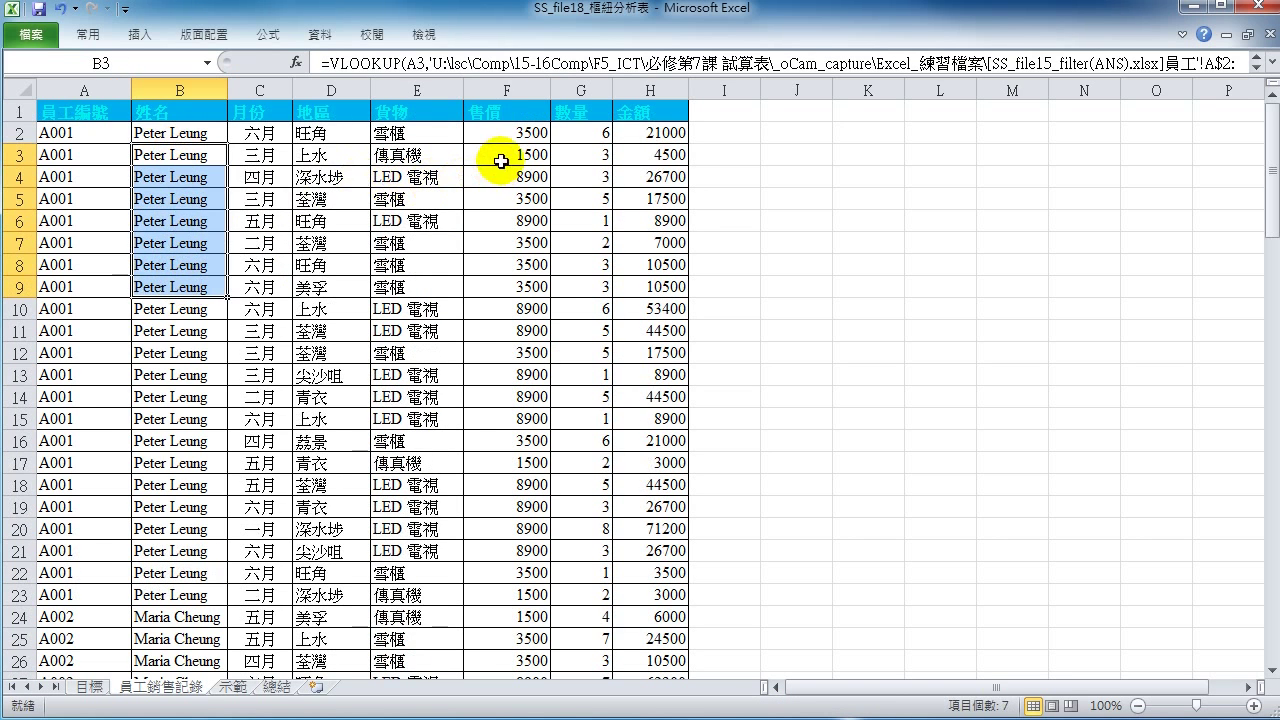
{"action": "left_click_drag", "start_coordinate": [489, 141], "coordinate": [503, 285]}
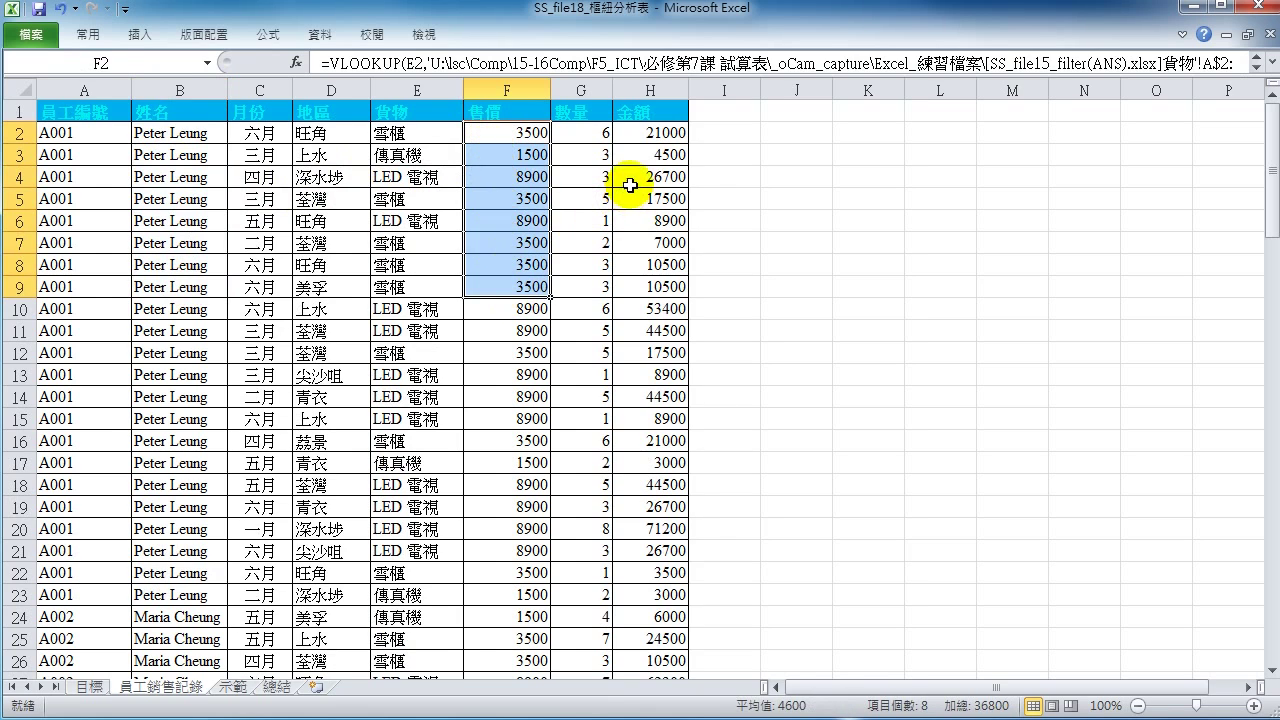
{"action": "left_click_drag", "start_coordinate": [650, 155], "coordinate": [643, 293]}
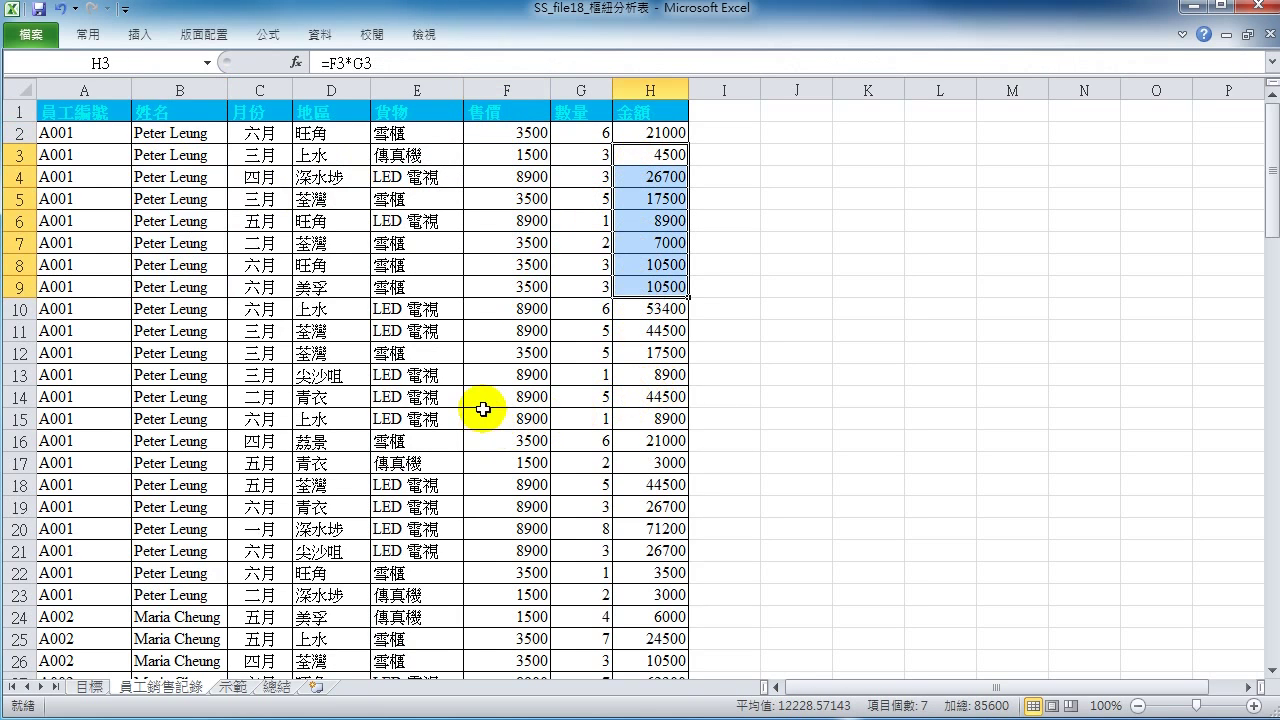
{"action": "left_click", "coordinate": [215, 598]}
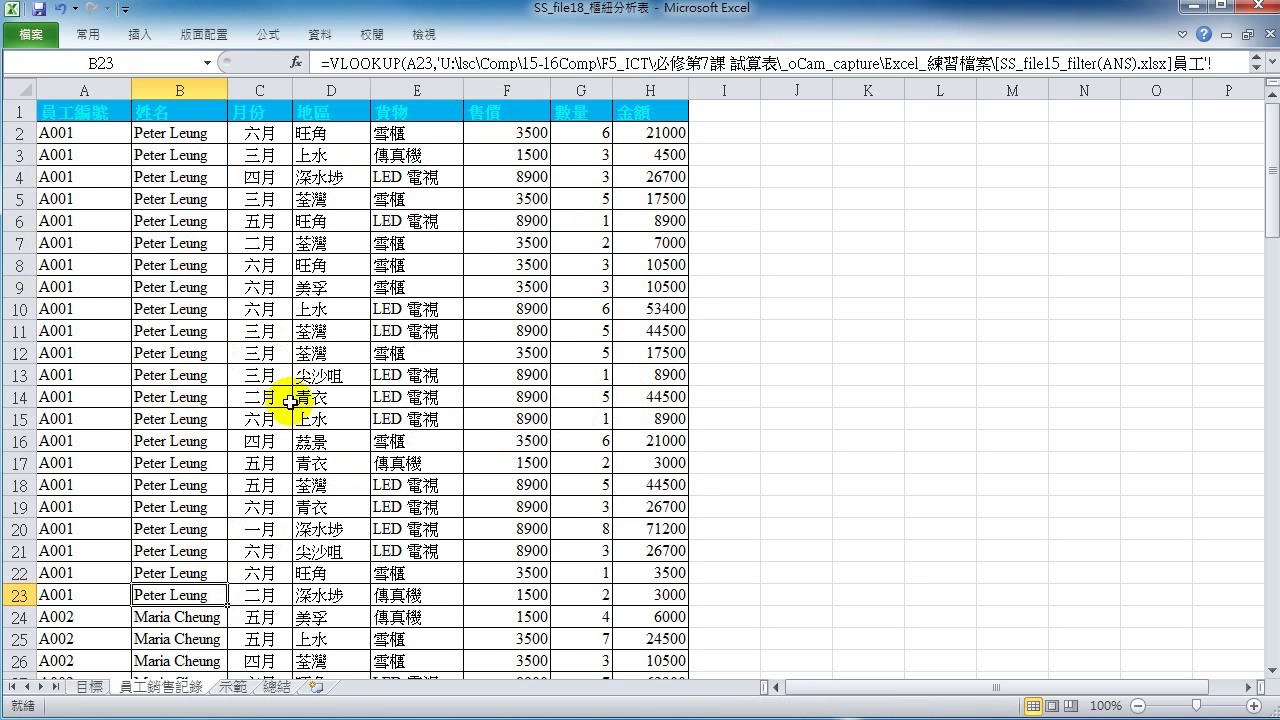
{"action": "scroll", "coordinate": [289, 415], "scroll_direction": "down", "scroll_amount": 3}
{"action": "scroll", "coordinate": [288, 430], "scroll_direction": "down", "scroll_amount": 4}
{"action": "scroll", "coordinate": [288, 430], "scroll_direction": "down", "scroll_amount": 4}
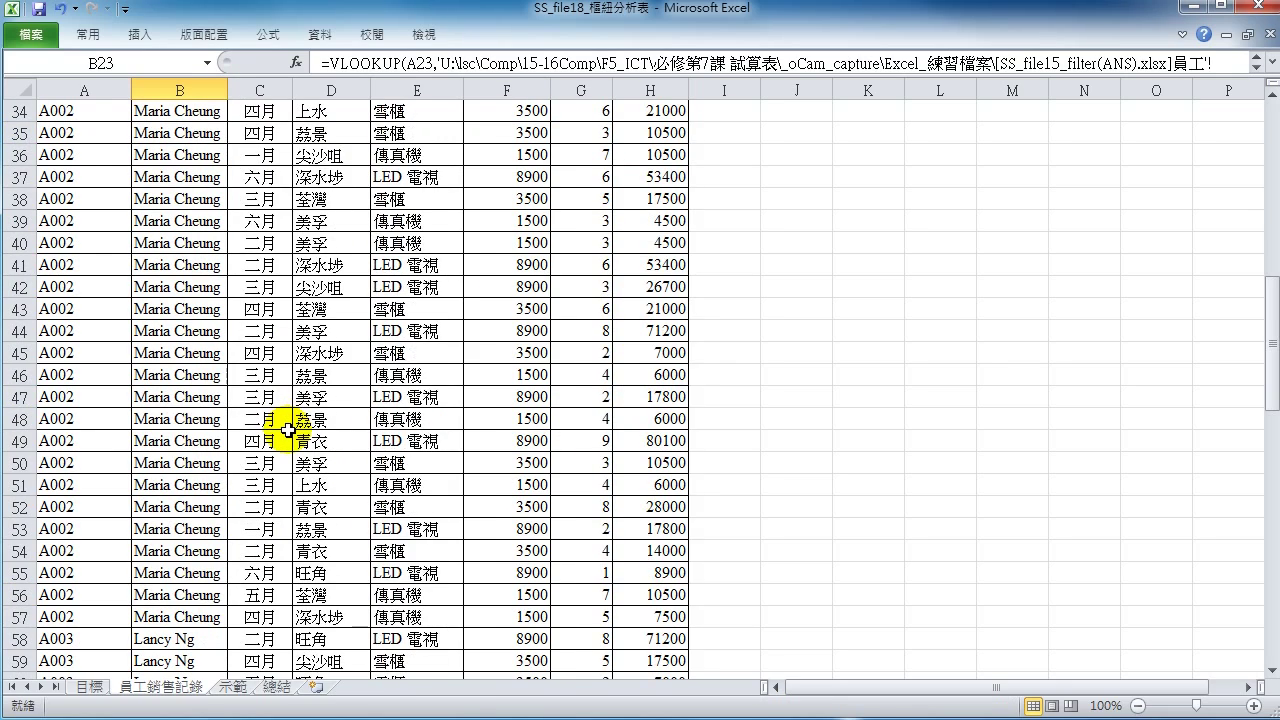
{"action": "scroll", "coordinate": [309, 409], "scroll_direction": "down", "scroll_amount": 4}
{"action": "scroll", "coordinate": [309, 437], "scroll_direction": "up", "scroll_amount": 10}
{"action": "scroll", "coordinate": [306, 426], "scroll_direction": "up", "scroll_amount": 5}
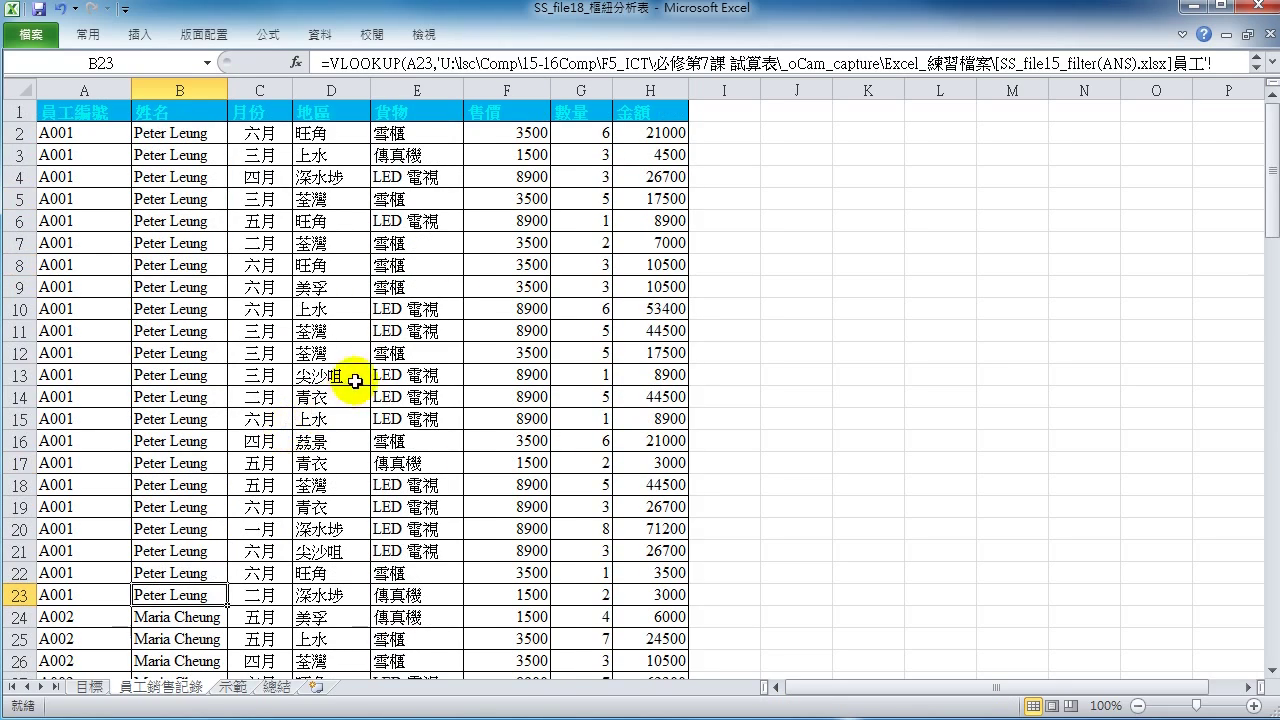
- Go to the 示範 sheet and select its pivot table so the PivotTable Field List appears
{"action": "left_click", "coordinate": [240, 688]}
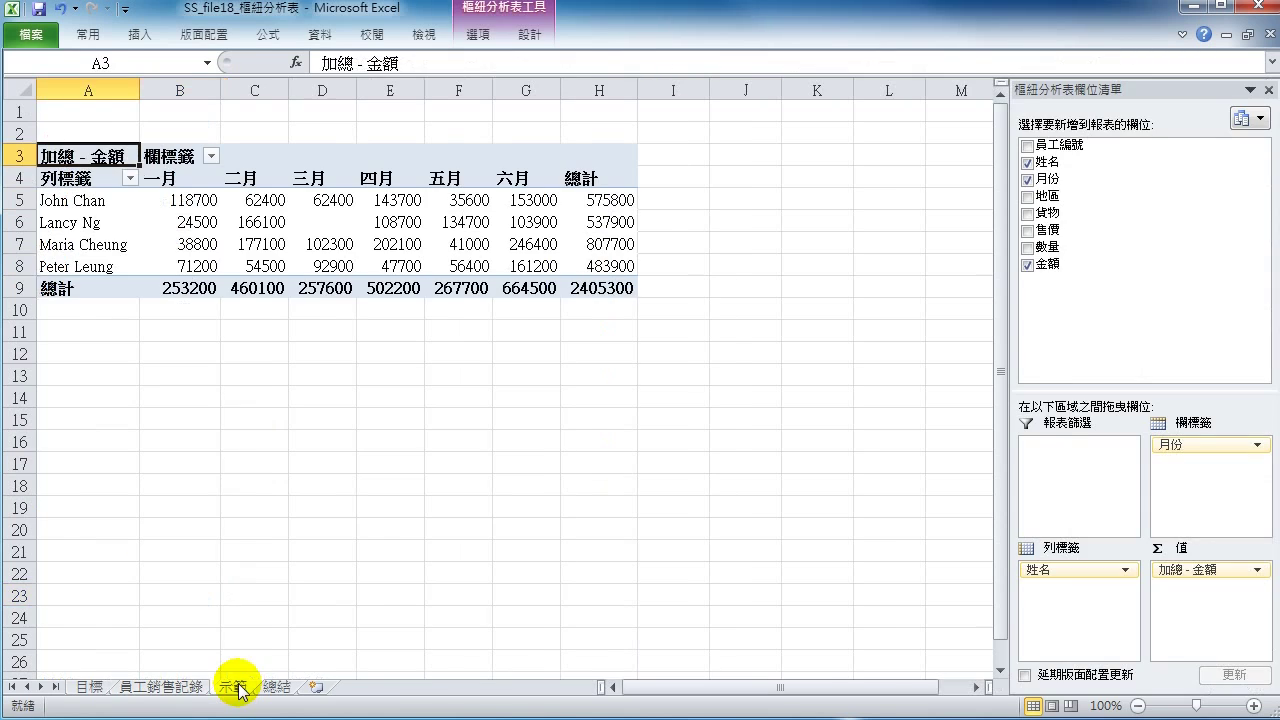
{"action": "left_click", "coordinate": [260, 242]}
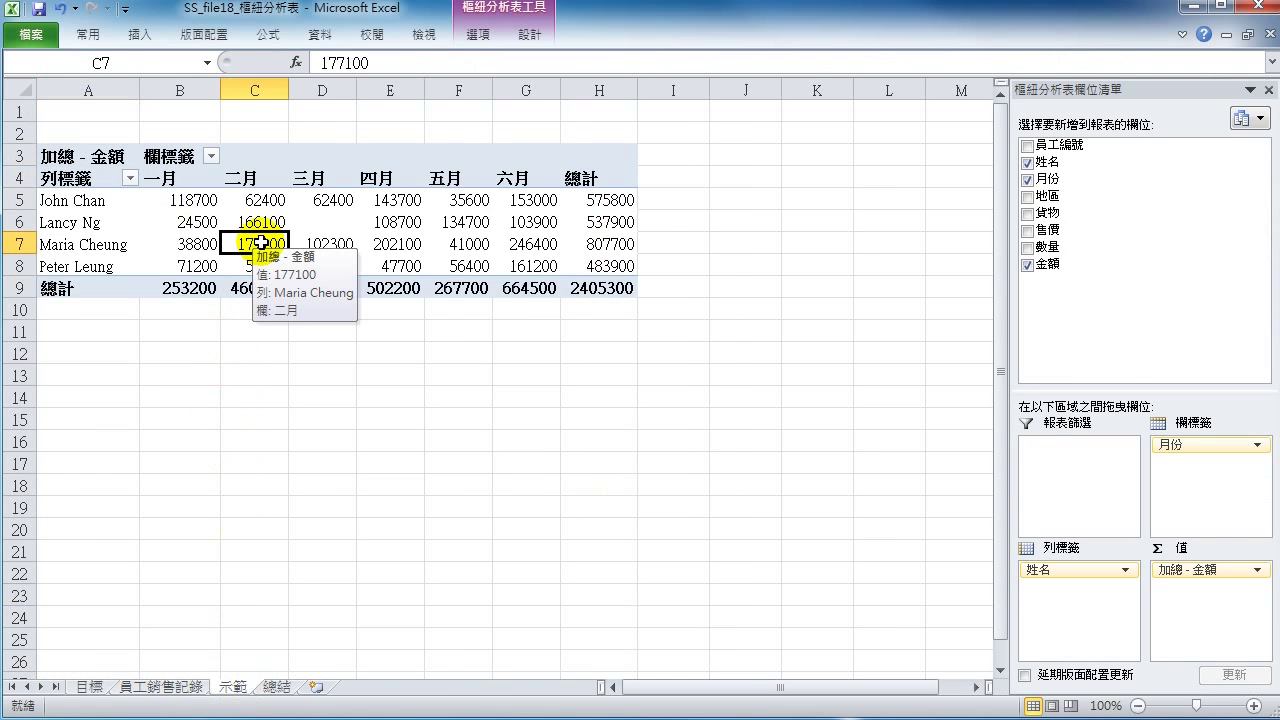
{"action": "left_click", "coordinate": [109, 350]}
{"action": "left_click", "coordinate": [80, 200]}
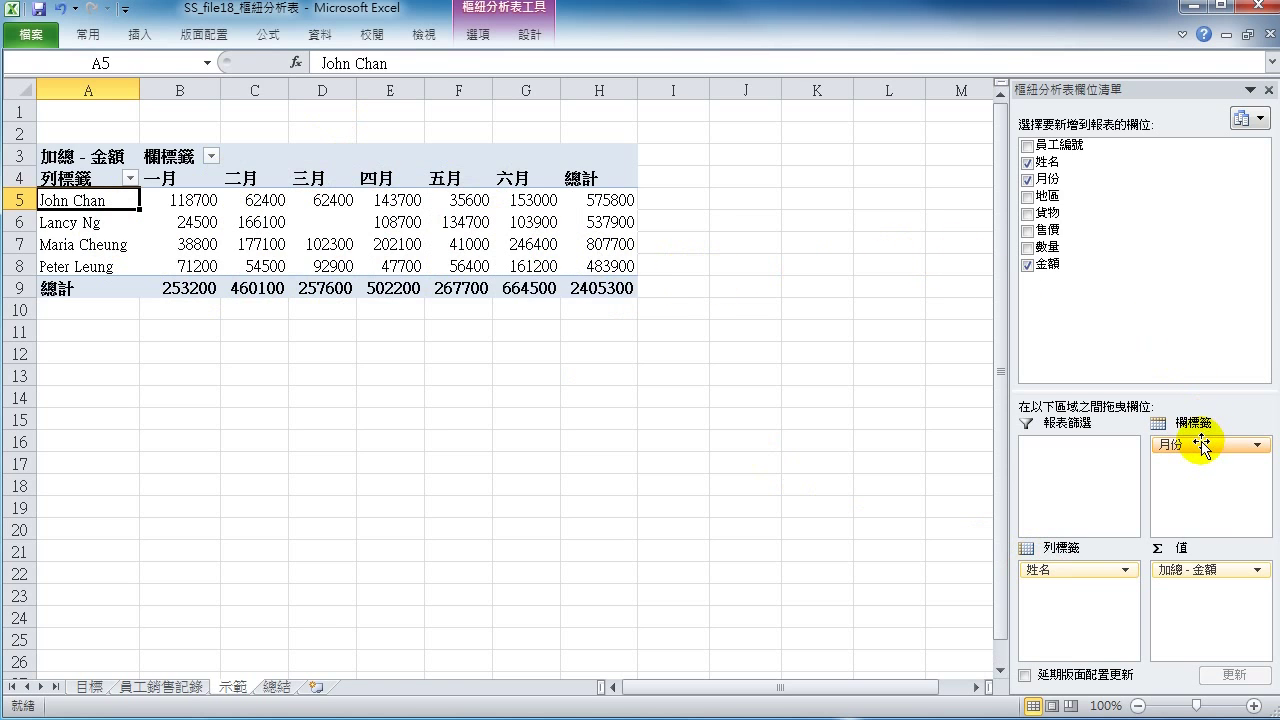
- Replace the 月份 column field with 貨物, after briefly trying 地區 there
{"action": "left_click_drag", "start_coordinate": [1200, 447], "coordinate": [1165, 232]}
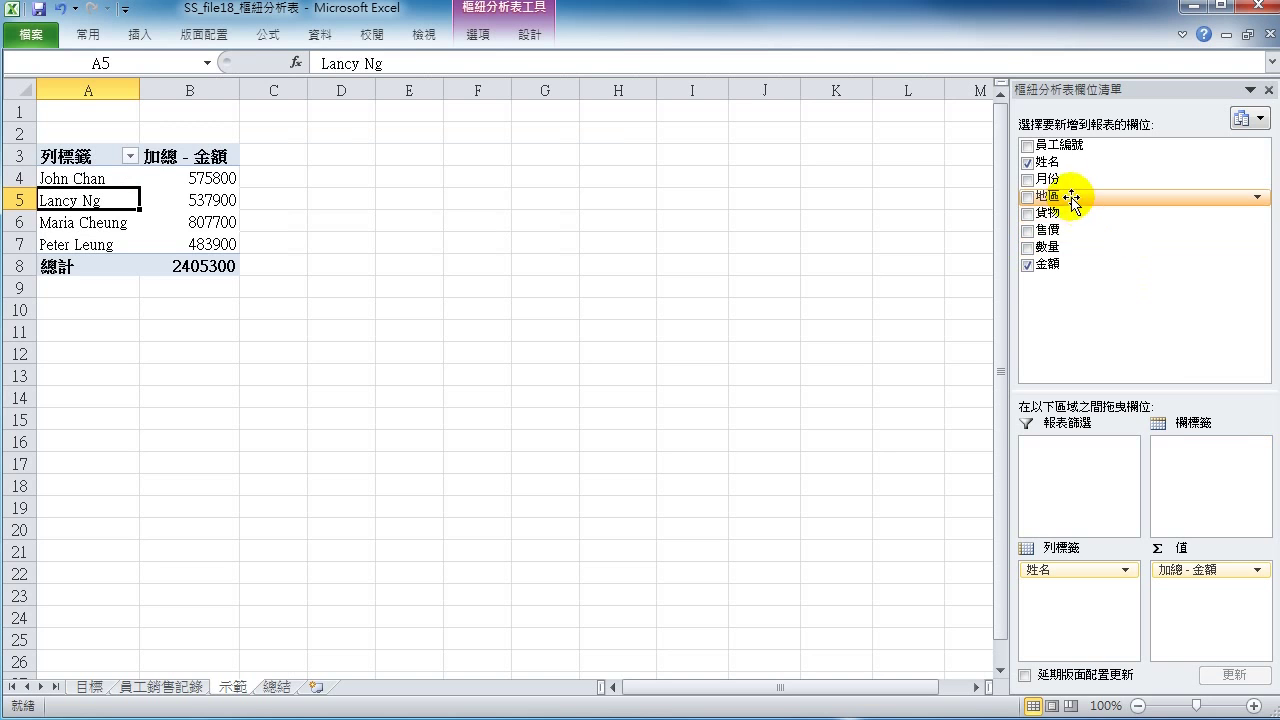
{"action": "left_click_drag", "start_coordinate": [1052, 199], "coordinate": [1208, 480]}
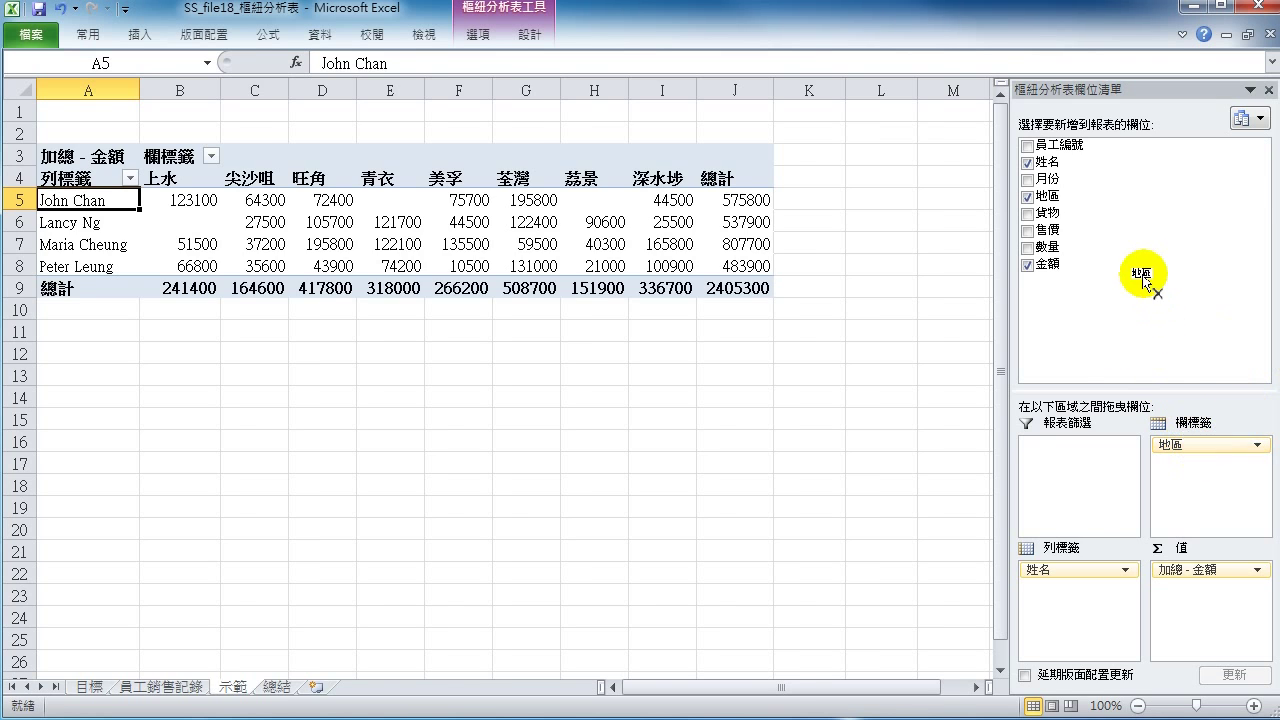
{"action": "left_click_drag", "start_coordinate": [1198, 449], "coordinate": [1063, 268]}
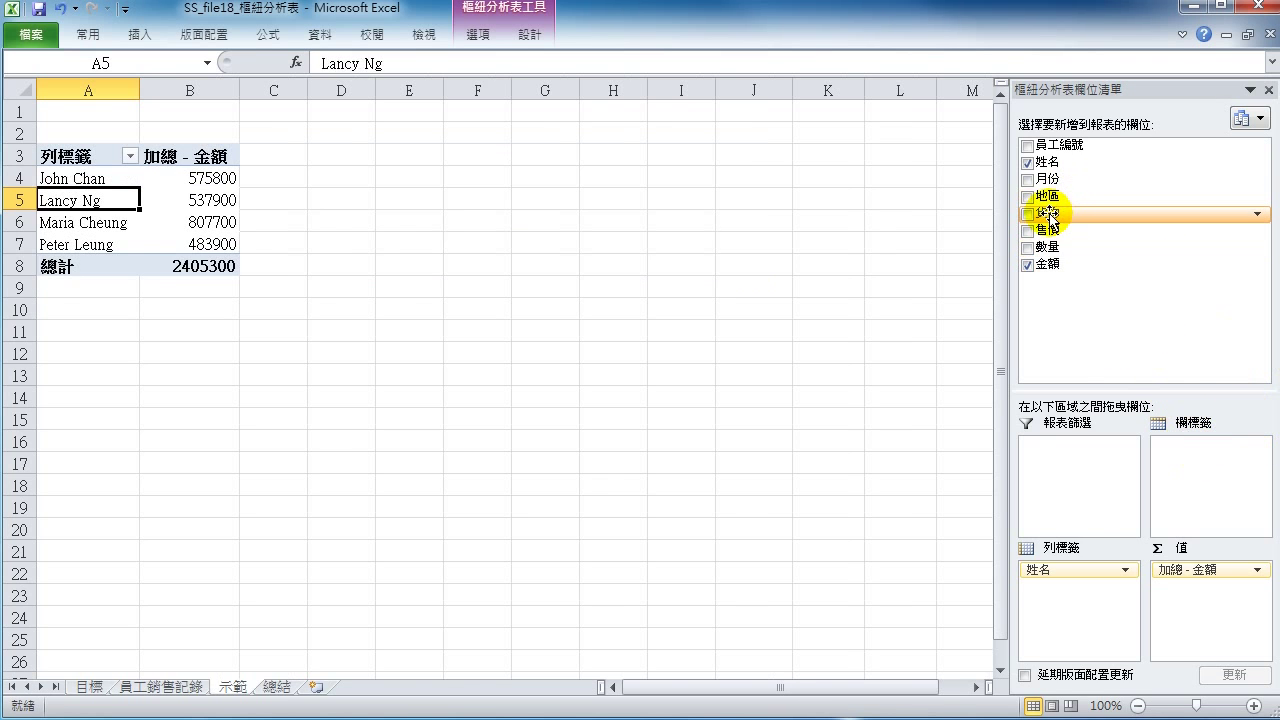
{"action": "left_click_drag", "start_coordinate": [1050, 215], "coordinate": [1222, 445]}
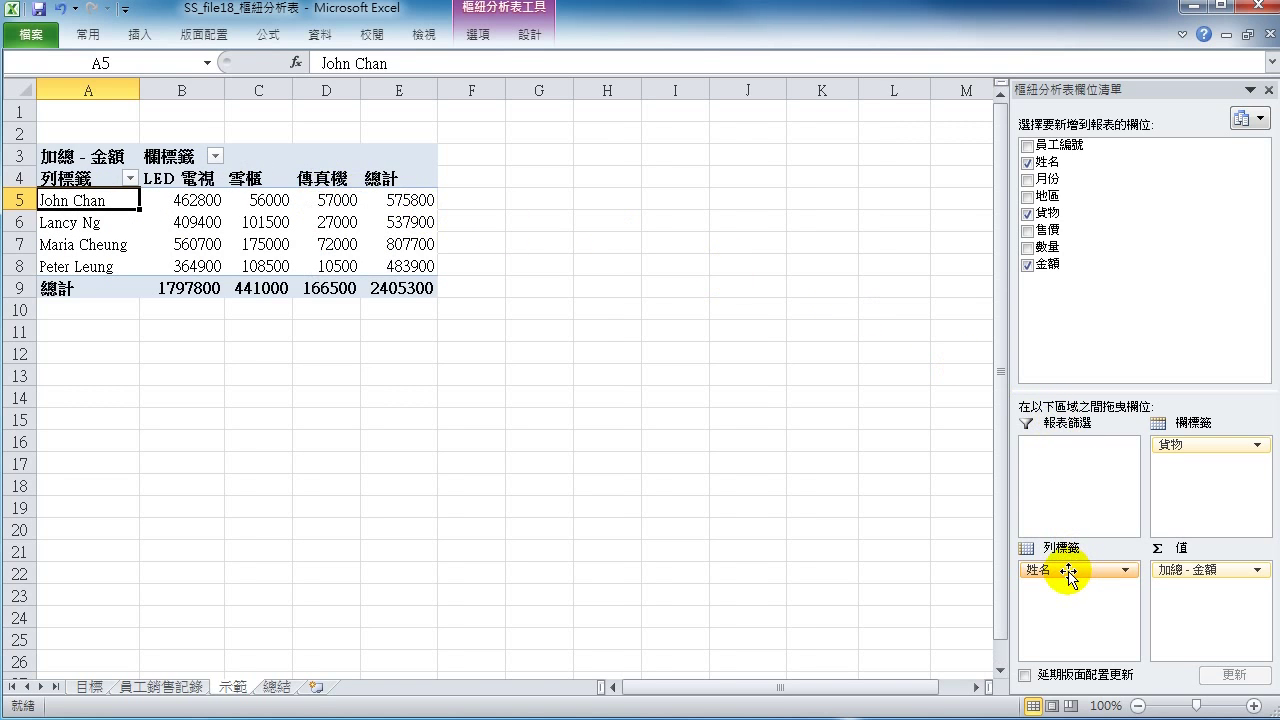
- Replace the 姓名 row field with 月份, after briefly trying 員工編號, and check some amounts
{"action": "left_click_drag", "start_coordinate": [1068, 572], "coordinate": [1051, 320]}
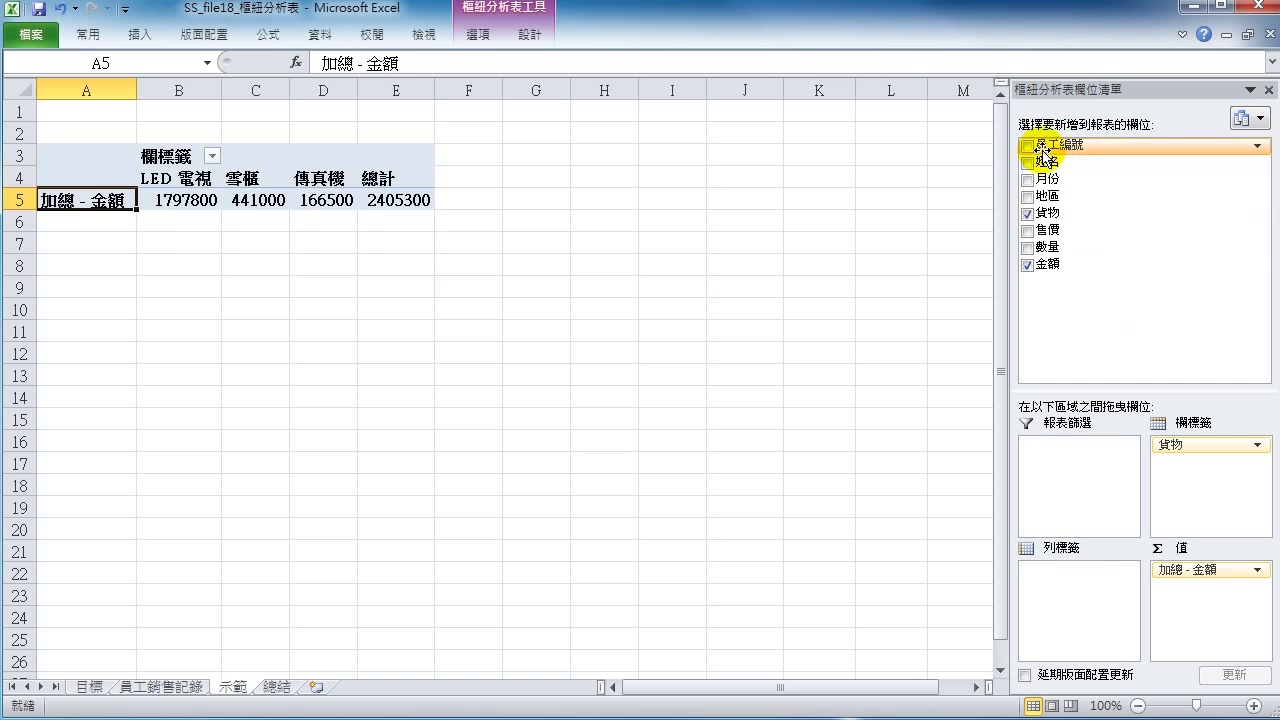
{"action": "left_click_drag", "start_coordinate": [1057, 150], "coordinate": [1080, 612]}
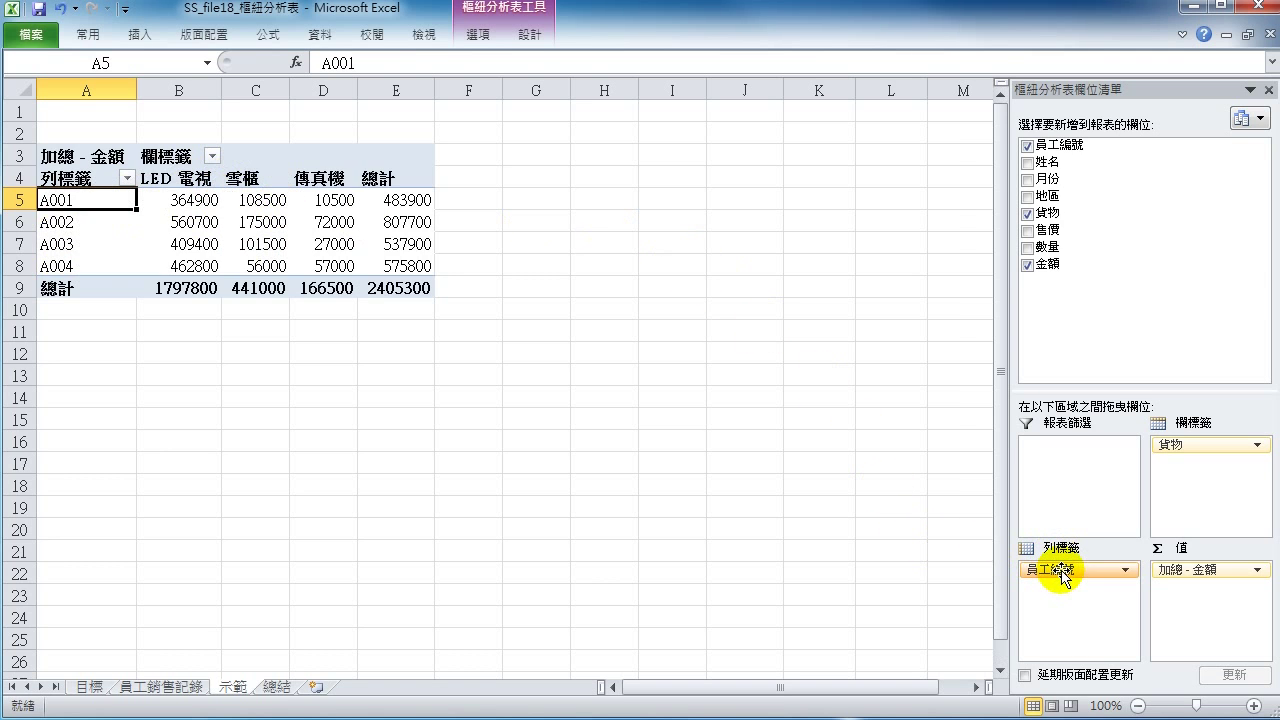
{"action": "left_click_drag", "start_coordinate": [1062, 575], "coordinate": [1130, 320]}
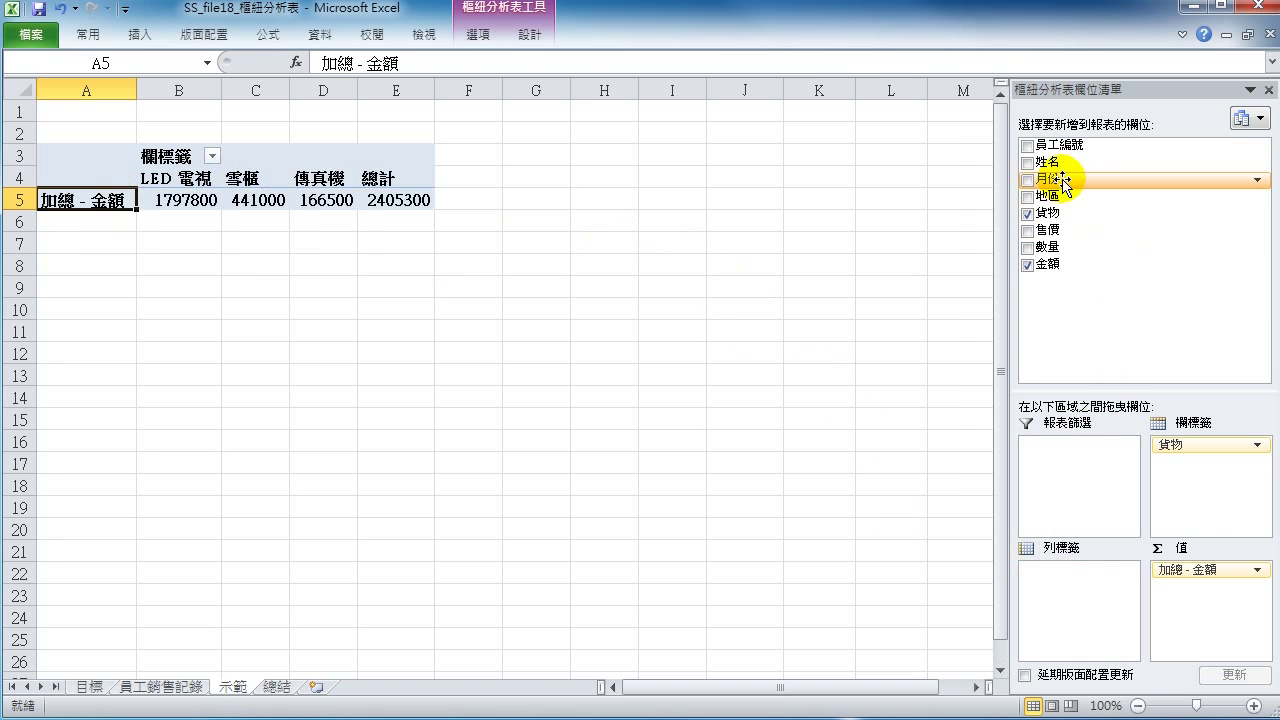
{"action": "left_click_drag", "start_coordinate": [1062, 183], "coordinate": [1080, 620]}
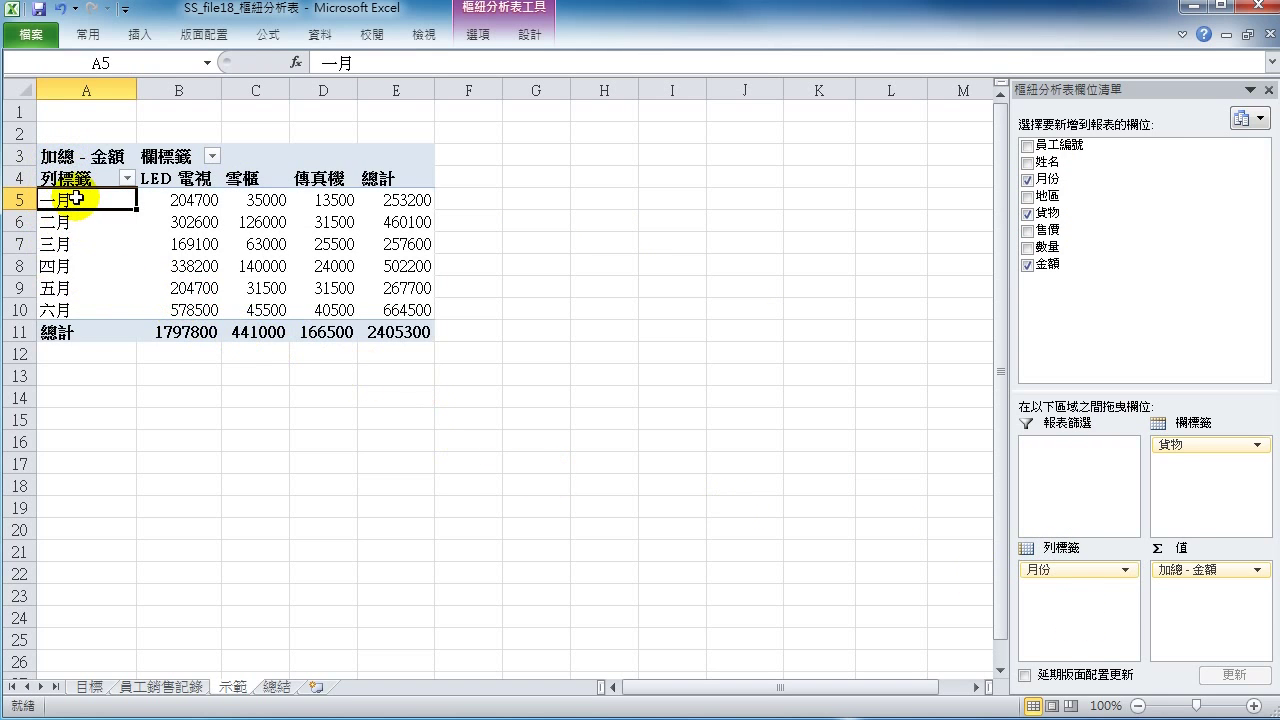
{"action": "left_click", "coordinate": [184, 201]}
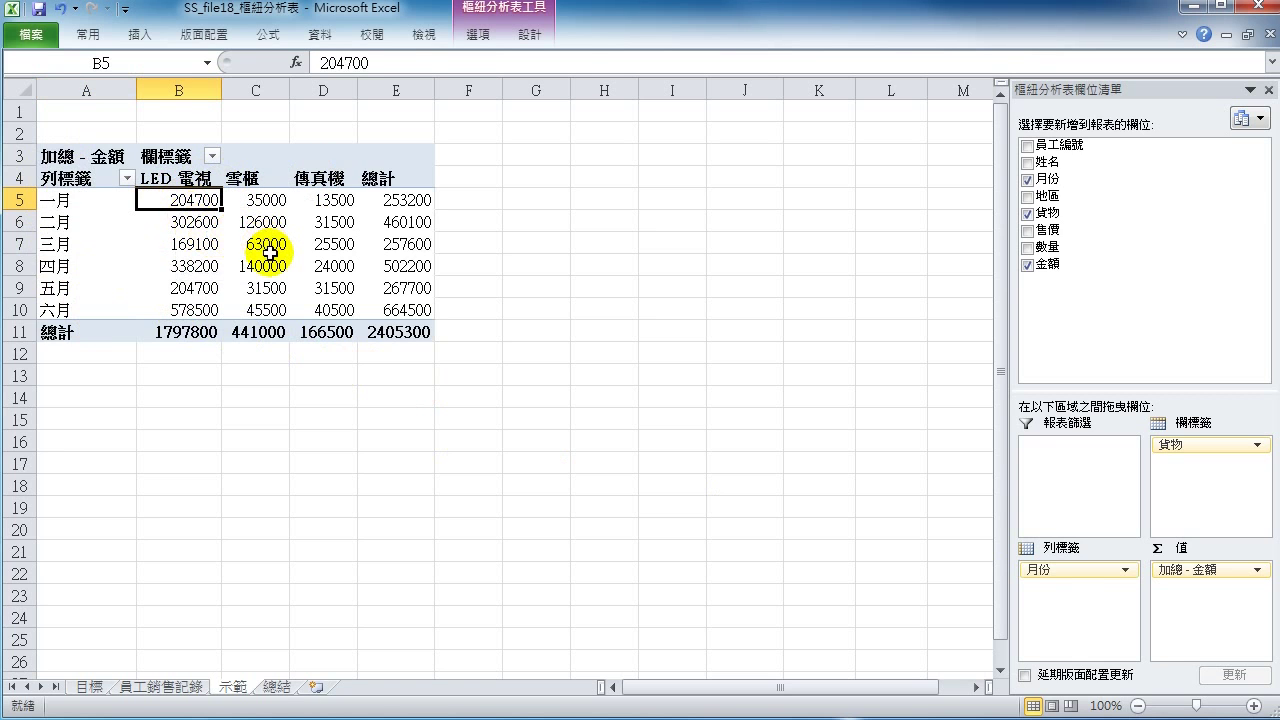
{"action": "left_click", "coordinate": [268, 263]}
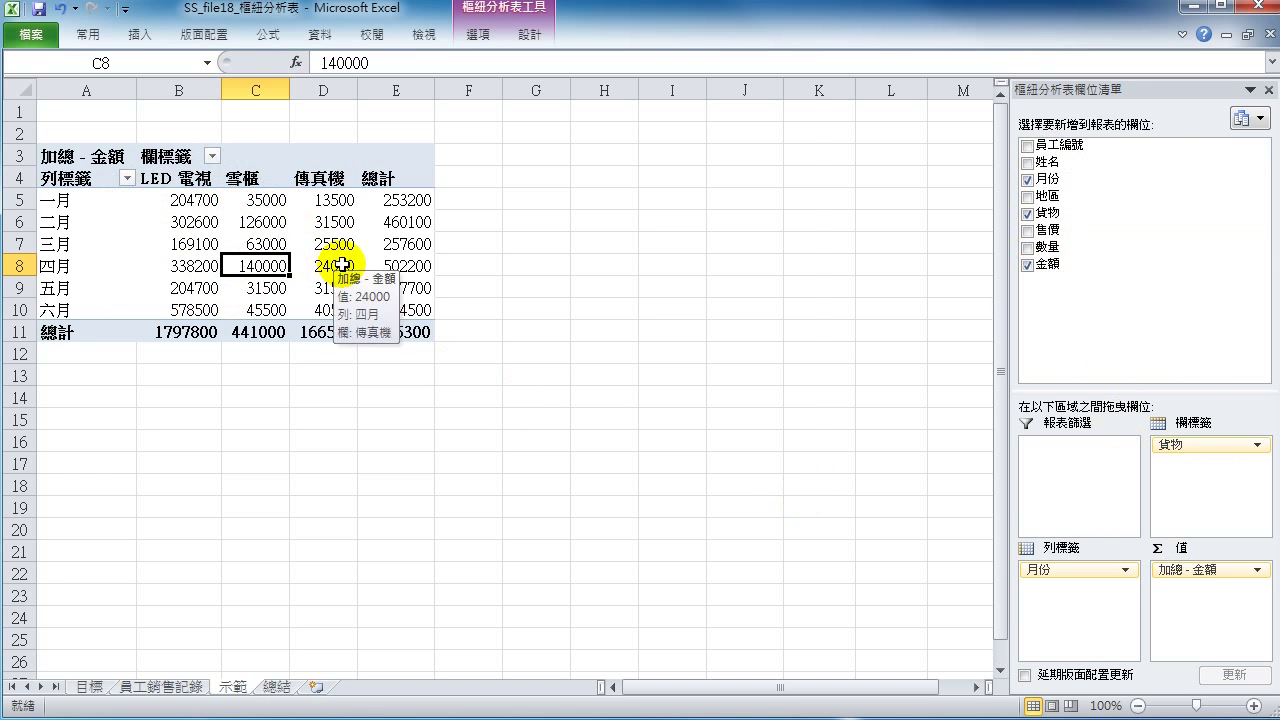
- From a cell in the 員工銷售記錄 data, open the Create PivotTable dialog via Insert
{"action": "left_click", "coordinate": [170, 688]}
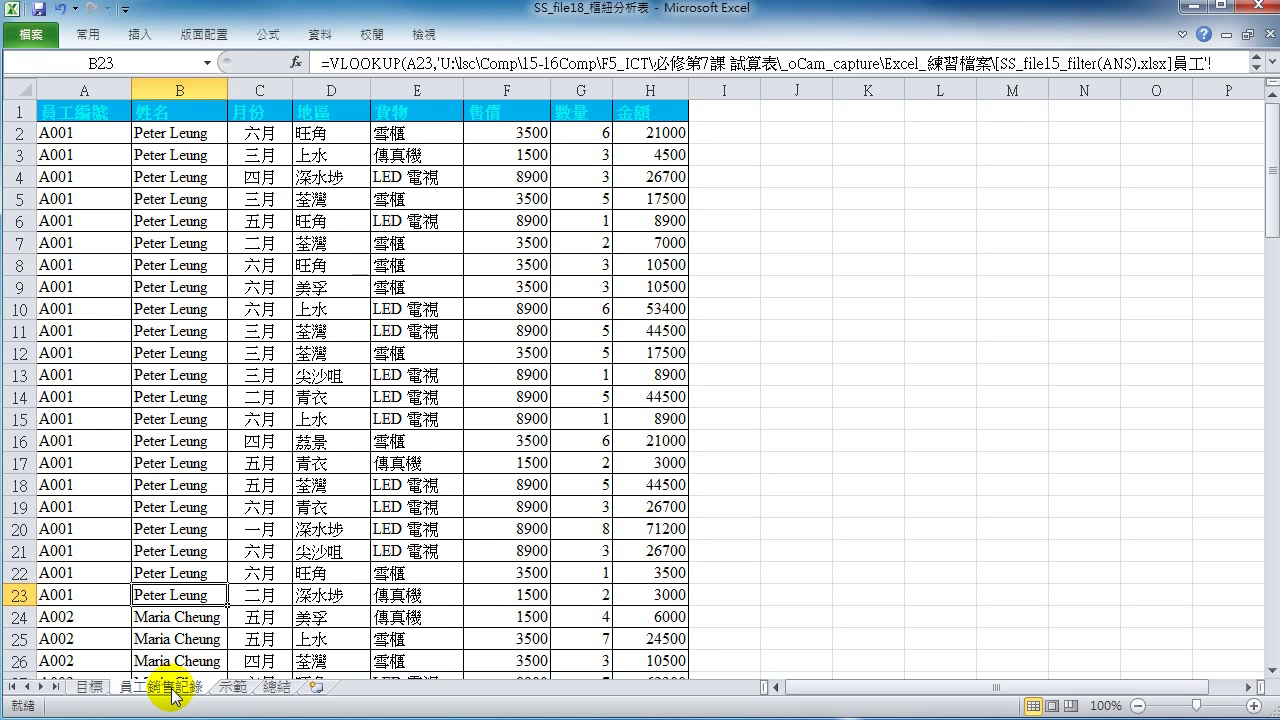
{"action": "left_click", "coordinate": [100, 249]}
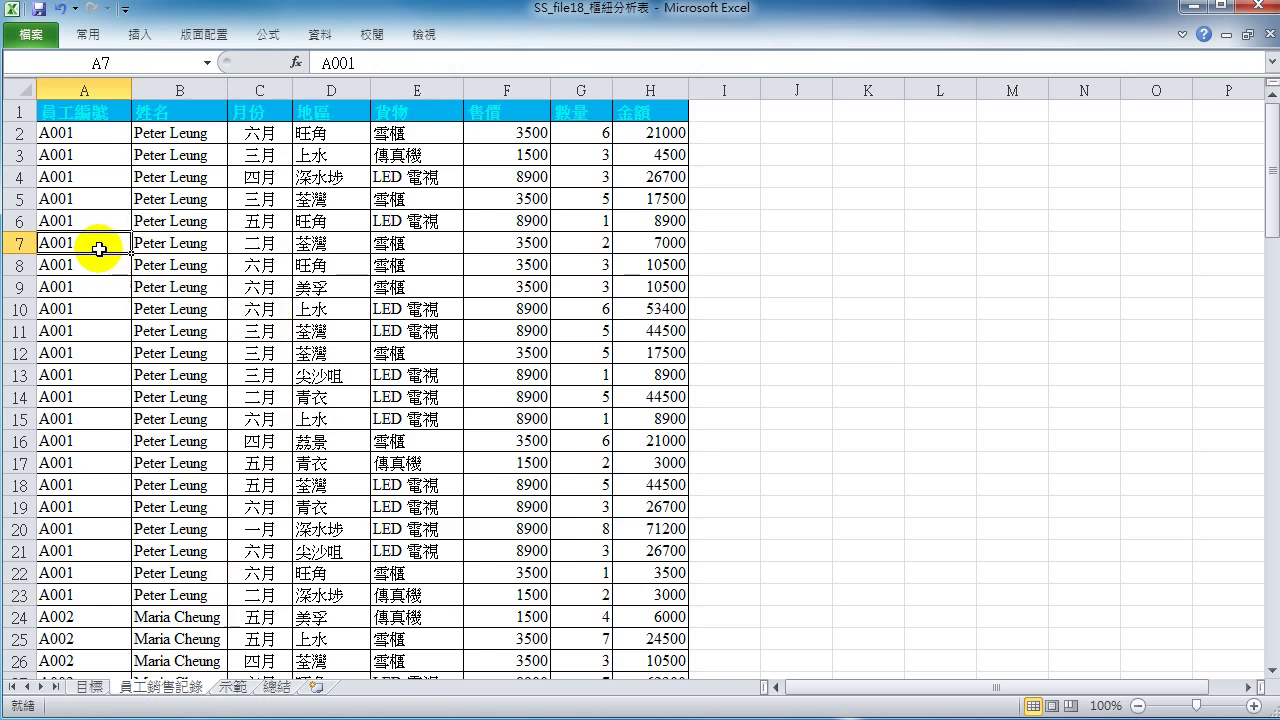
{"action": "left_click", "coordinate": [150, 42]}
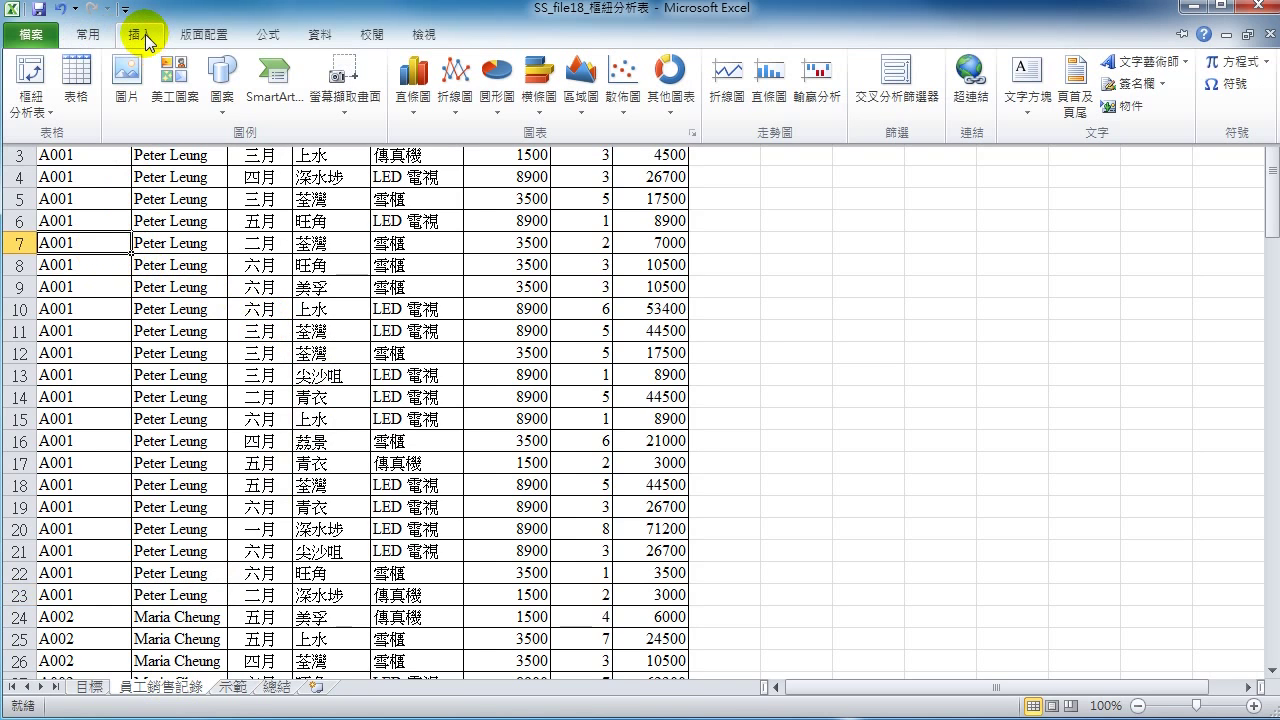
{"action": "left_click", "coordinate": [48, 113]}
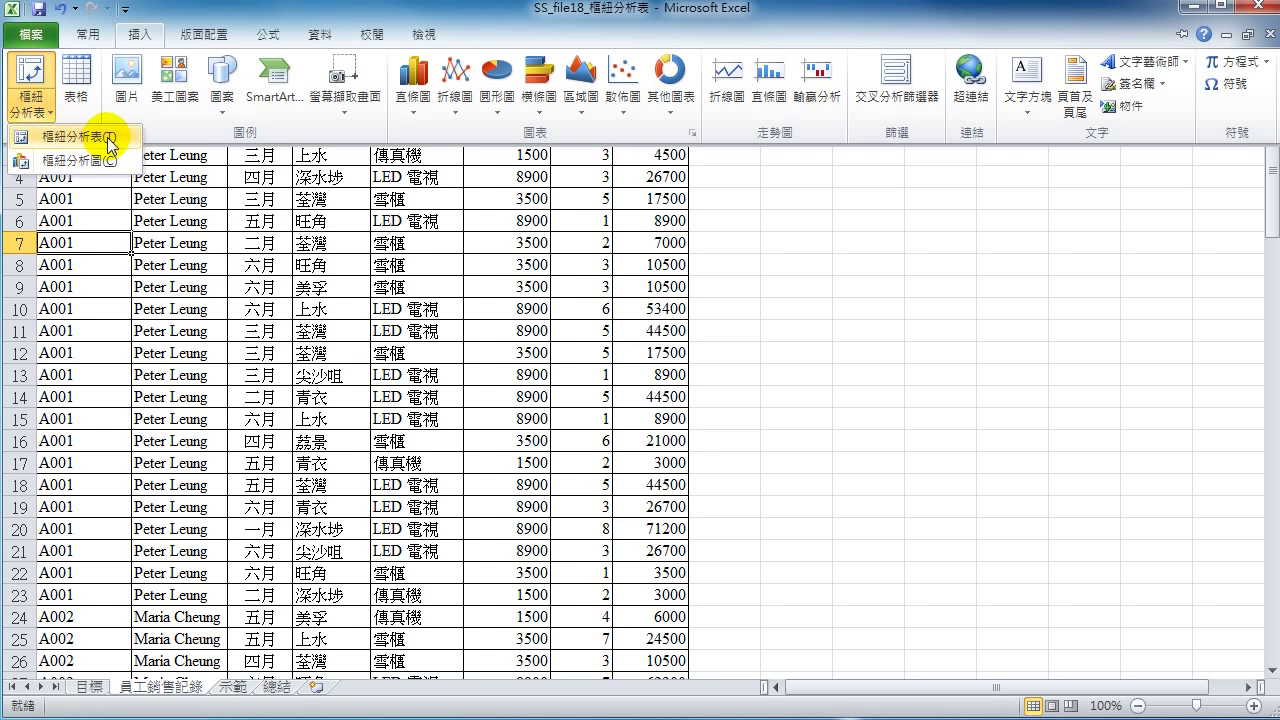
{"action": "left_click", "coordinate": [107, 137]}
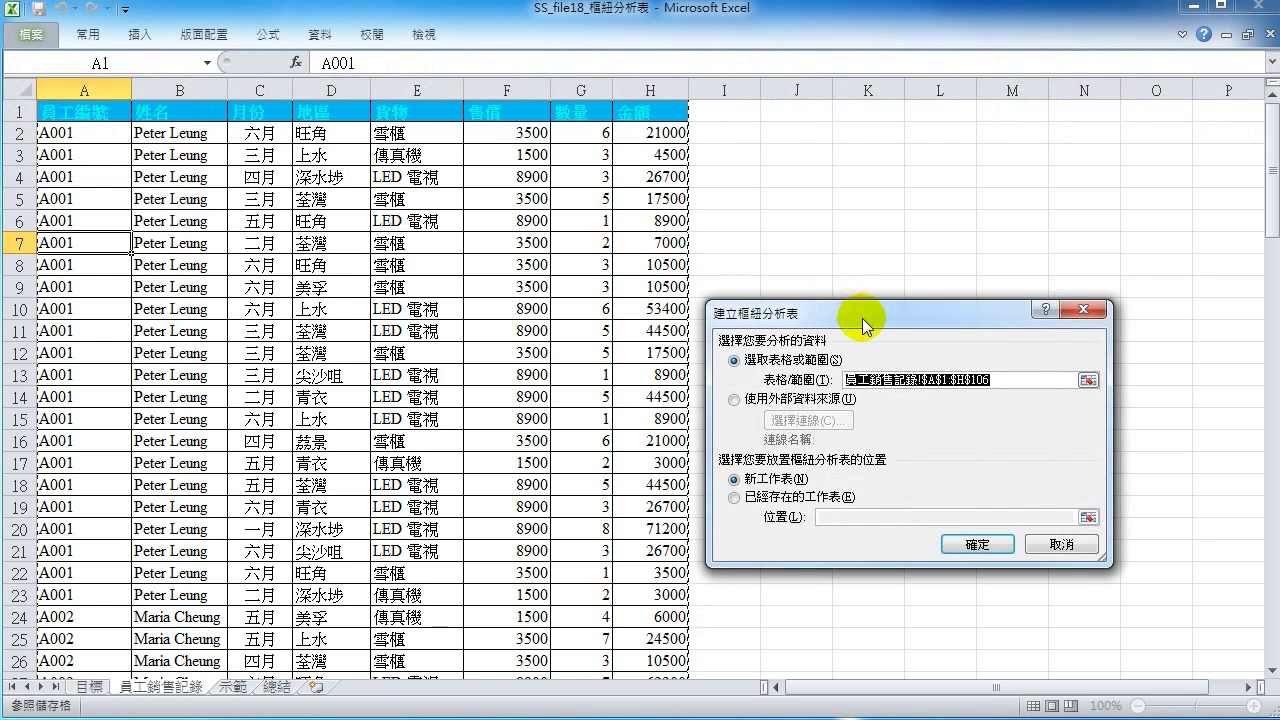
- Use columns A:H as the source and create the pivot table on a new worksheet
{"action": "left_click_drag", "start_coordinate": [862, 318], "coordinate": [527, 250]}
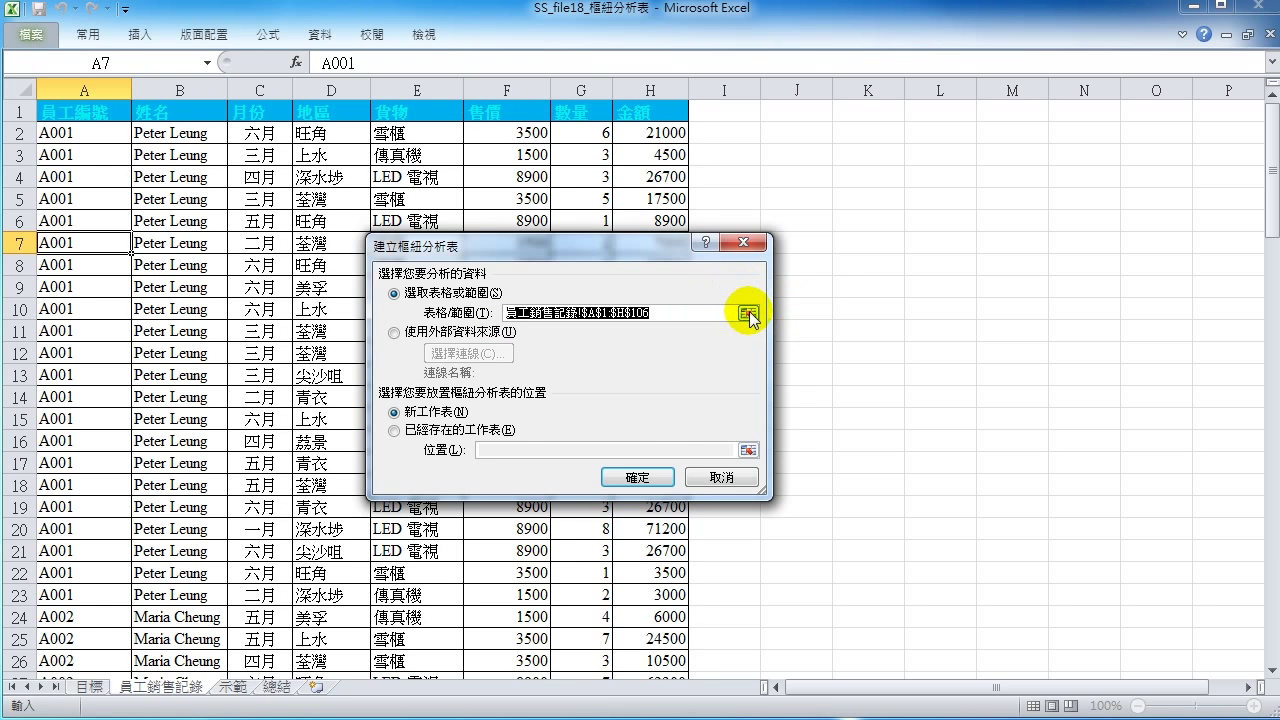
{"action": "left_click", "coordinate": [748, 314]}
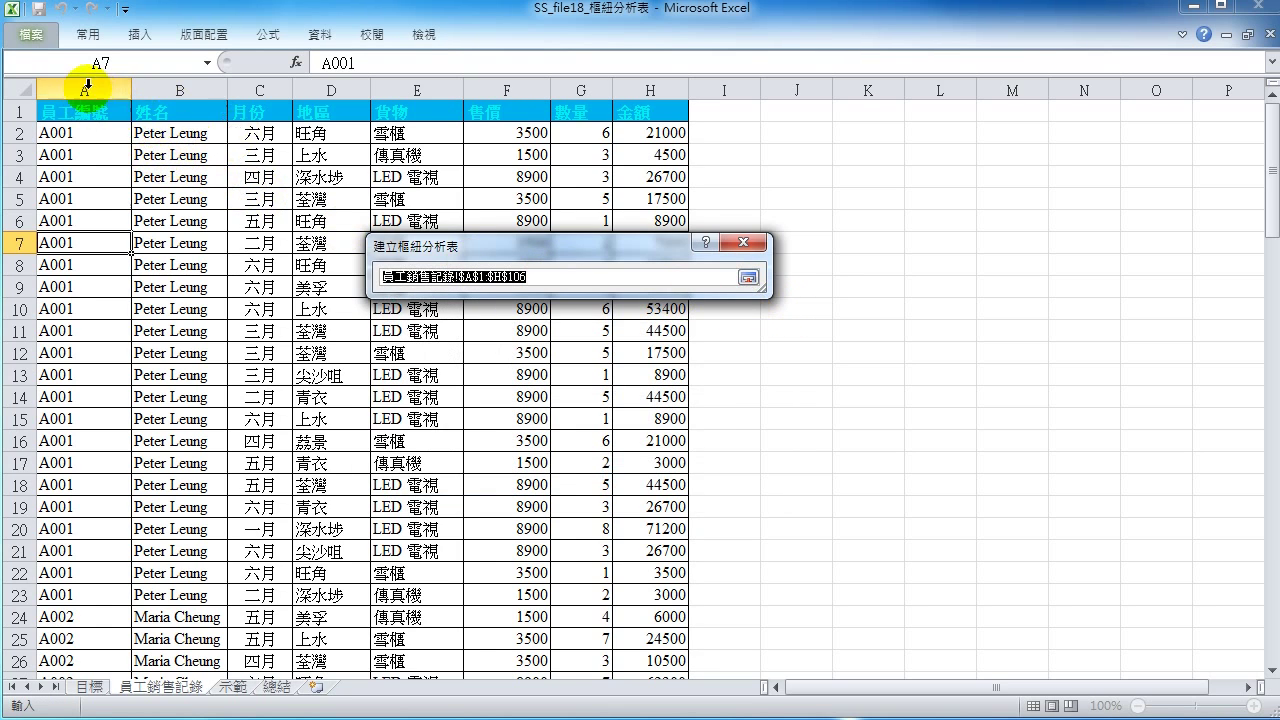
{"action": "left_click_drag", "start_coordinate": [68, 82], "coordinate": [640, 86]}
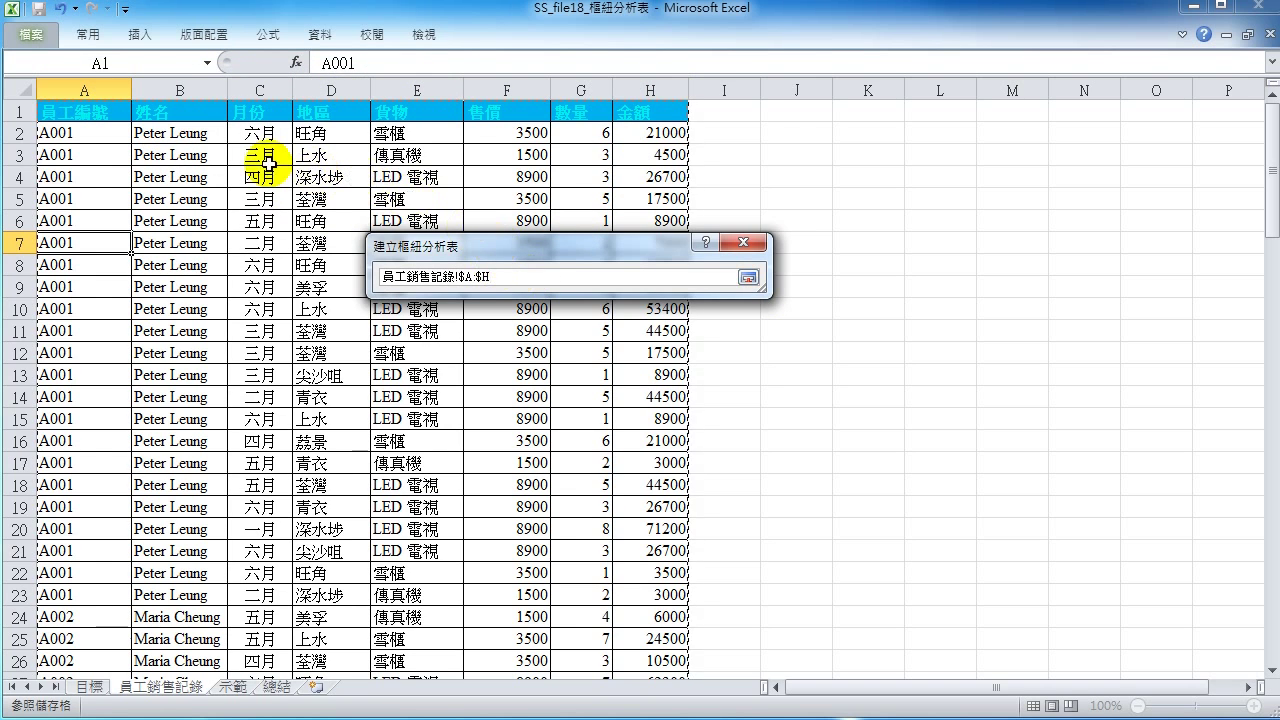
{"action": "left_click", "coordinate": [749, 280]}
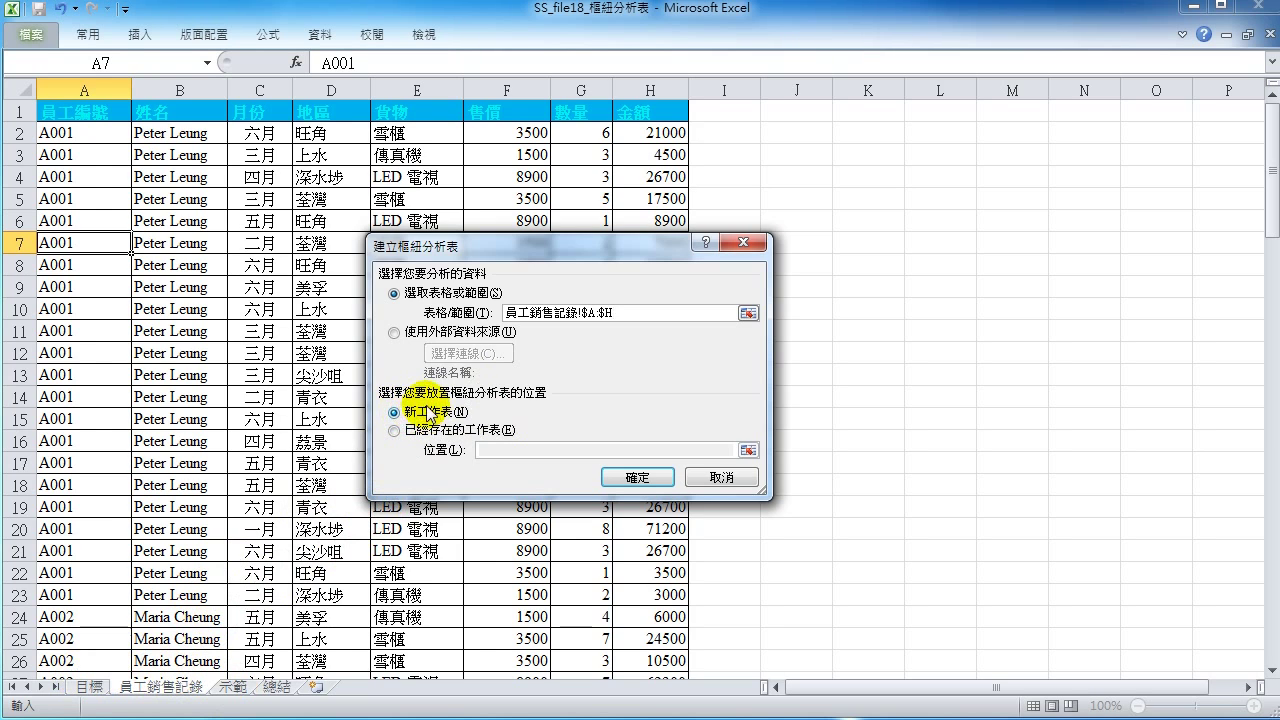
{"action": "left_click", "coordinate": [651, 480]}
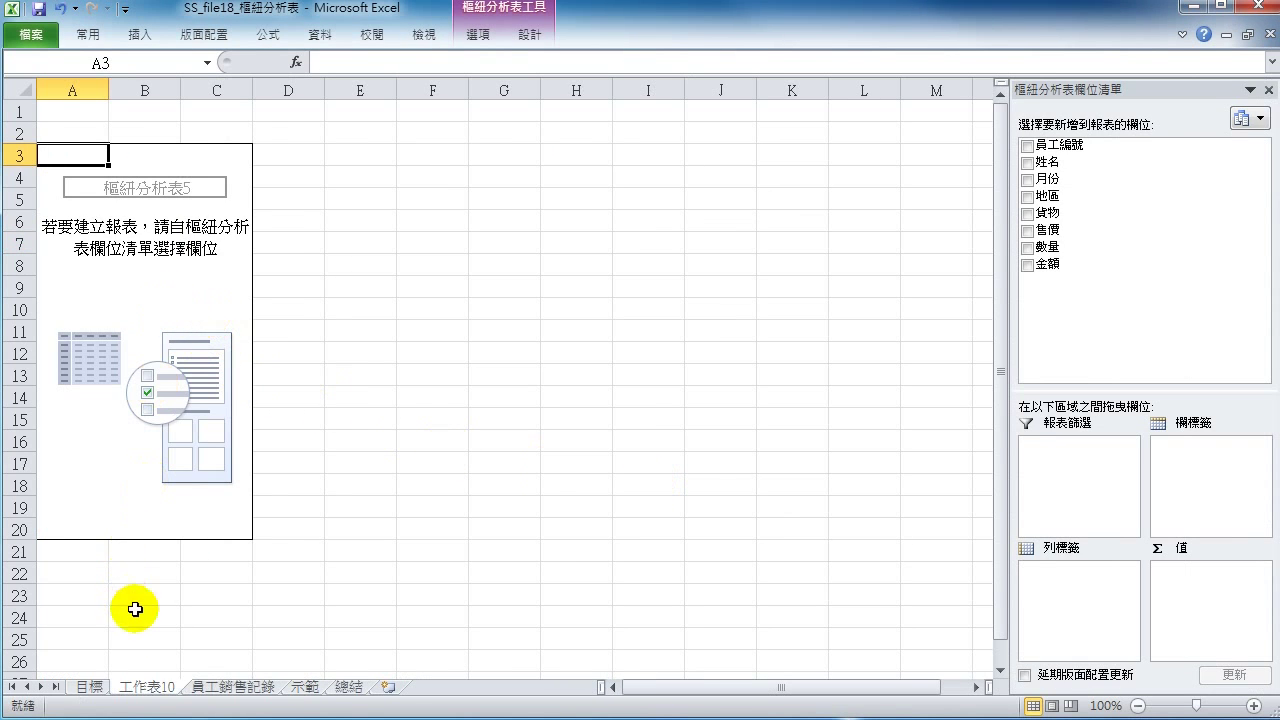
- Put 姓名 in Row Labels and 月份 in Column Labels of the new pivot table
{"action": "left_click", "coordinate": [145, 287]}
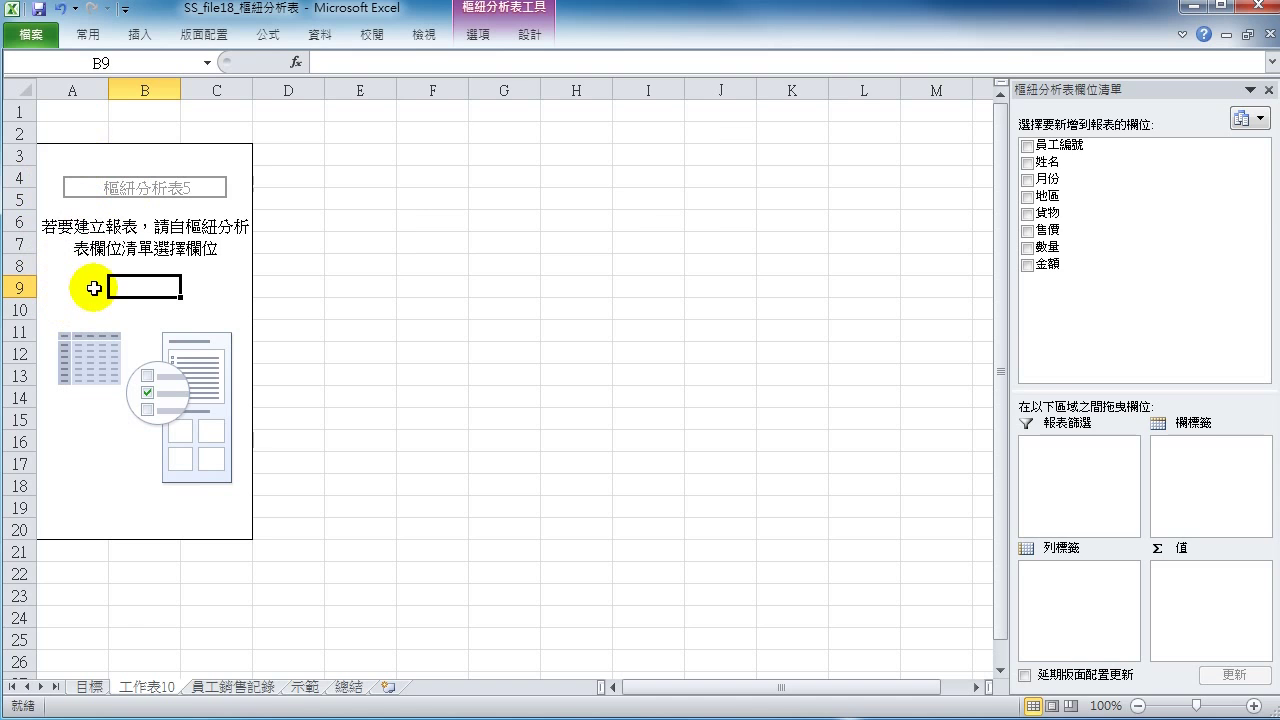
{"action": "mouse_move", "coordinate": [1050, 162]}
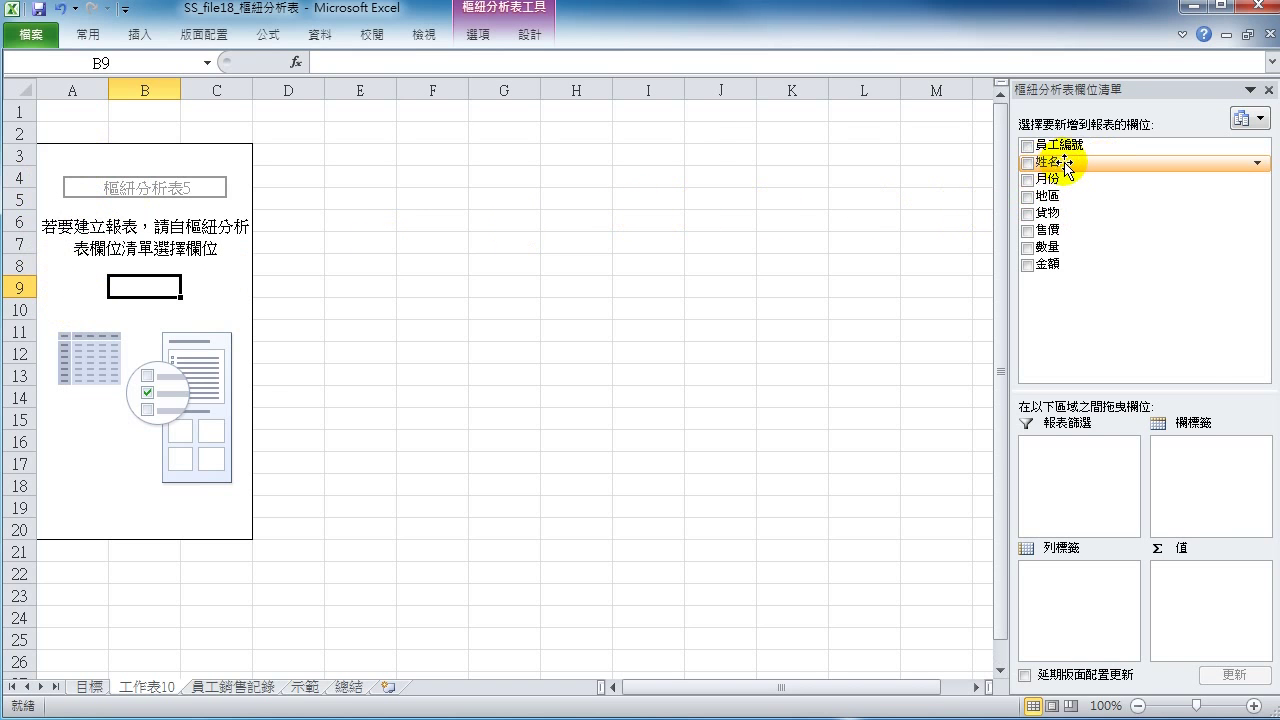
{"action": "left_click_drag", "start_coordinate": [1067, 168], "coordinate": [1076, 600]}
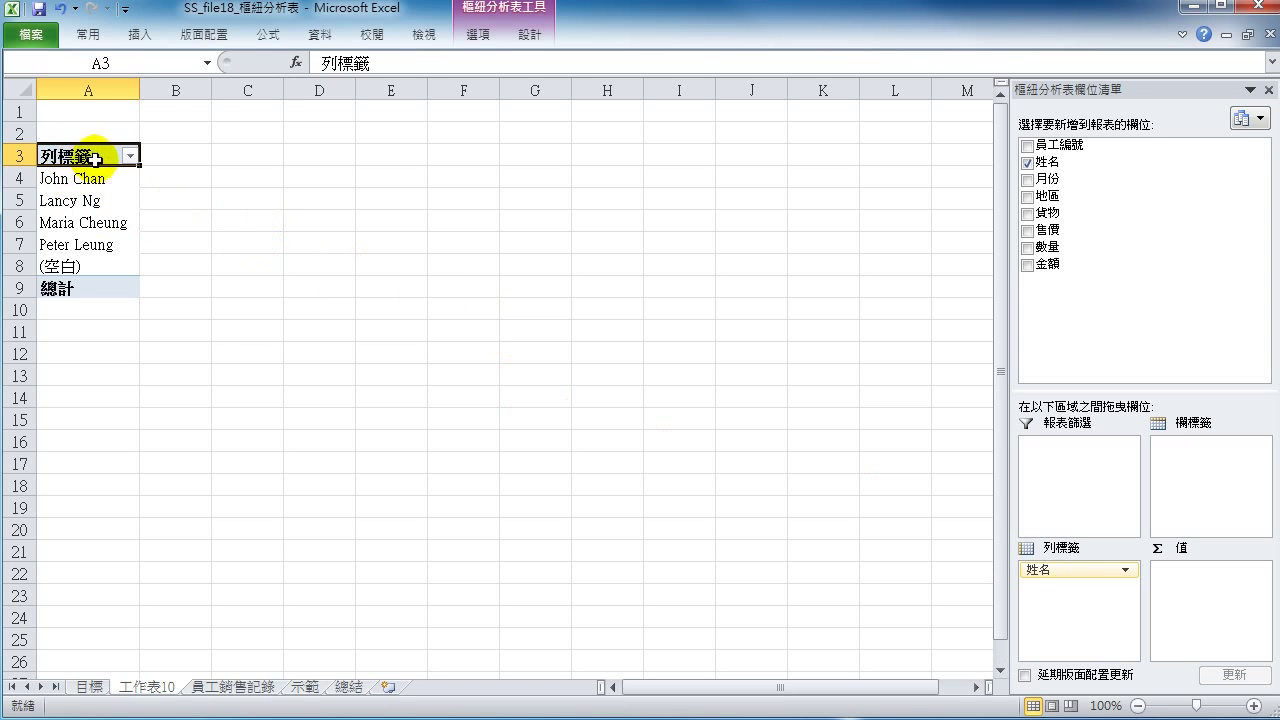
{"action": "left_click", "coordinate": [10, 178]}
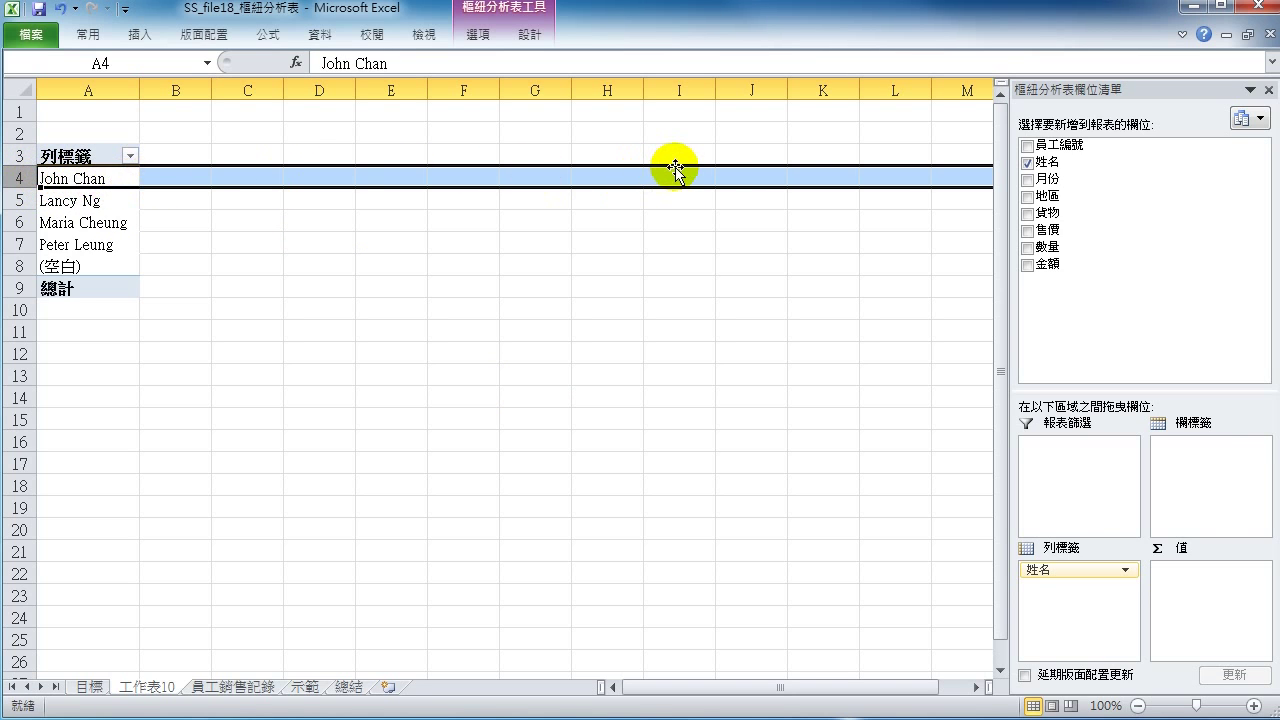
{"action": "left_click", "coordinate": [14, 200]}
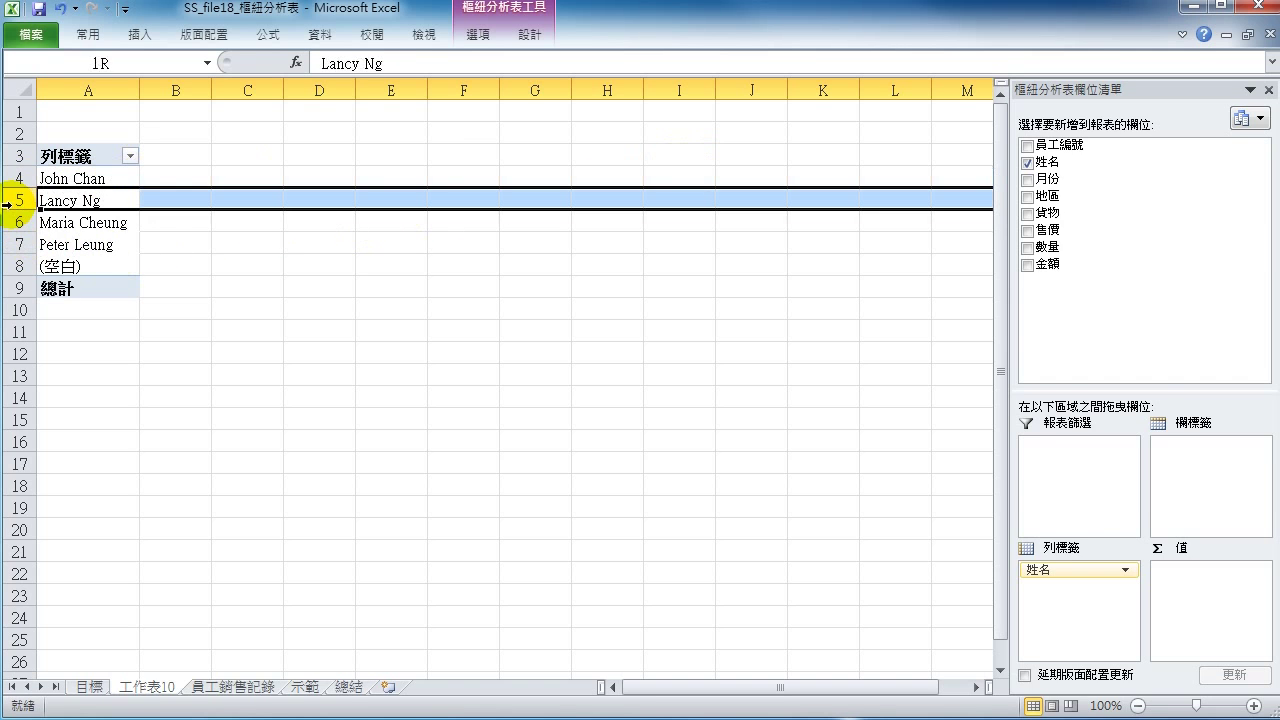
{"action": "left_click", "coordinate": [14, 222]}
{"action": "left_click", "coordinate": [14, 244]}
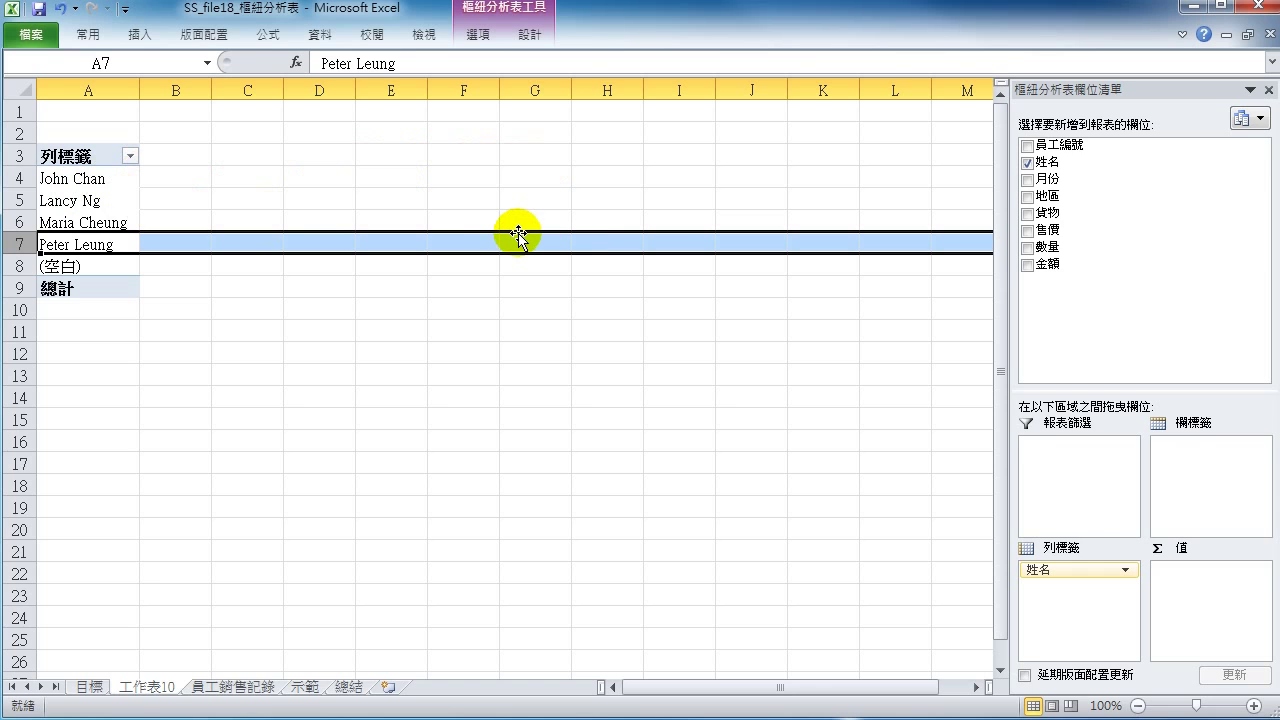
{"action": "mouse_move", "coordinate": [518, 235]}
{"action": "left_mouse_down"}
{"action": "mouse_move", "coordinate": [1074, 180]}
{"action": "mouse_move", "coordinate": [1201, 480]}
{"action": "left_mouse_up"}
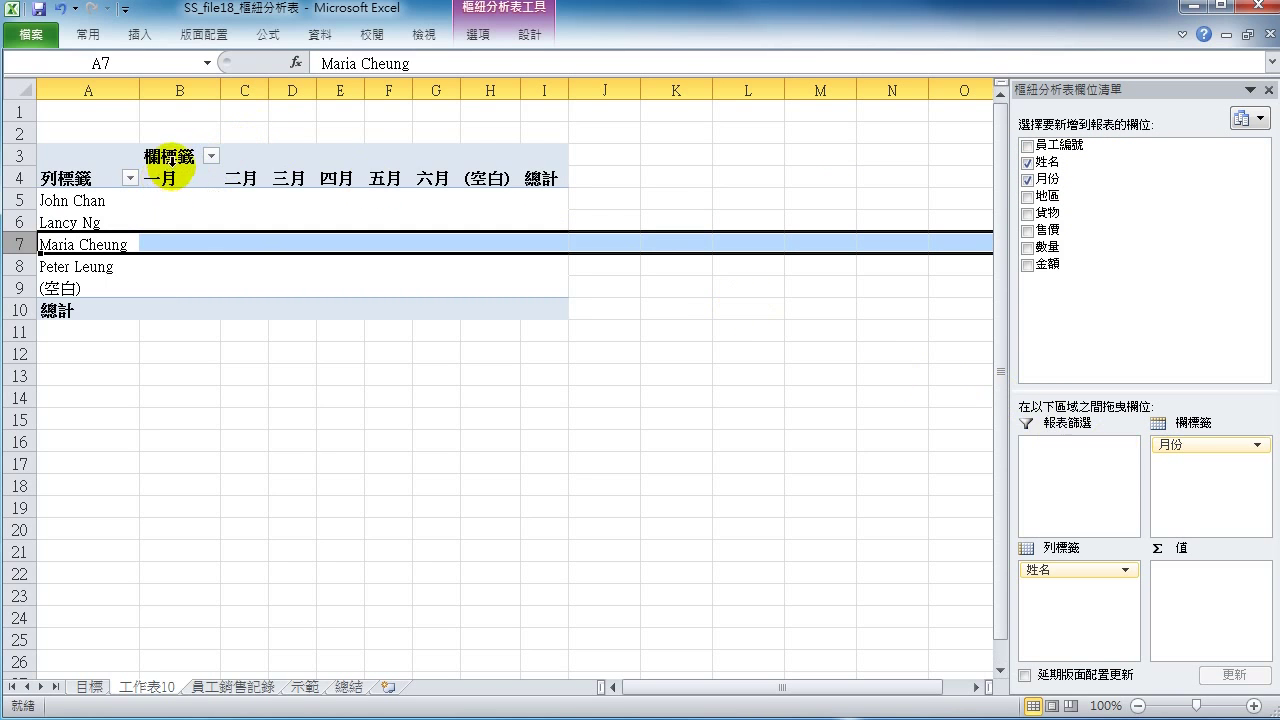
{"action": "left_click", "coordinate": [178, 88]}
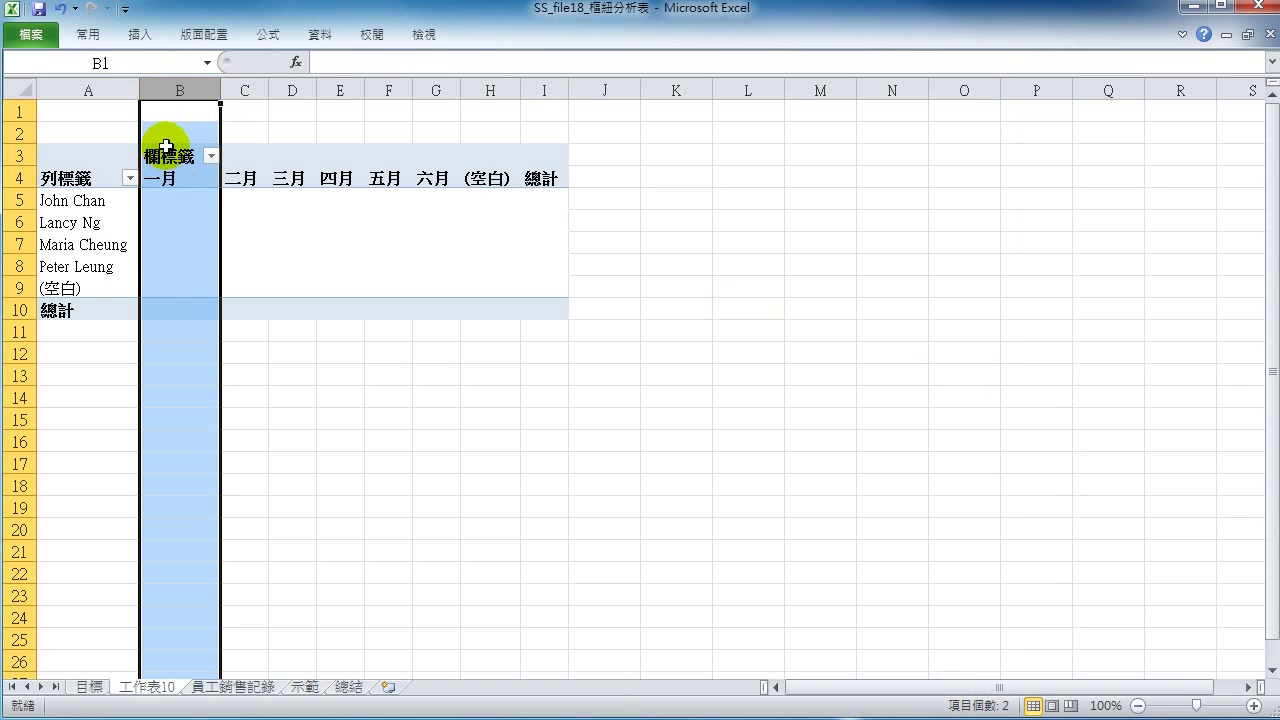
{"action": "left_click", "coordinate": [236, 88]}
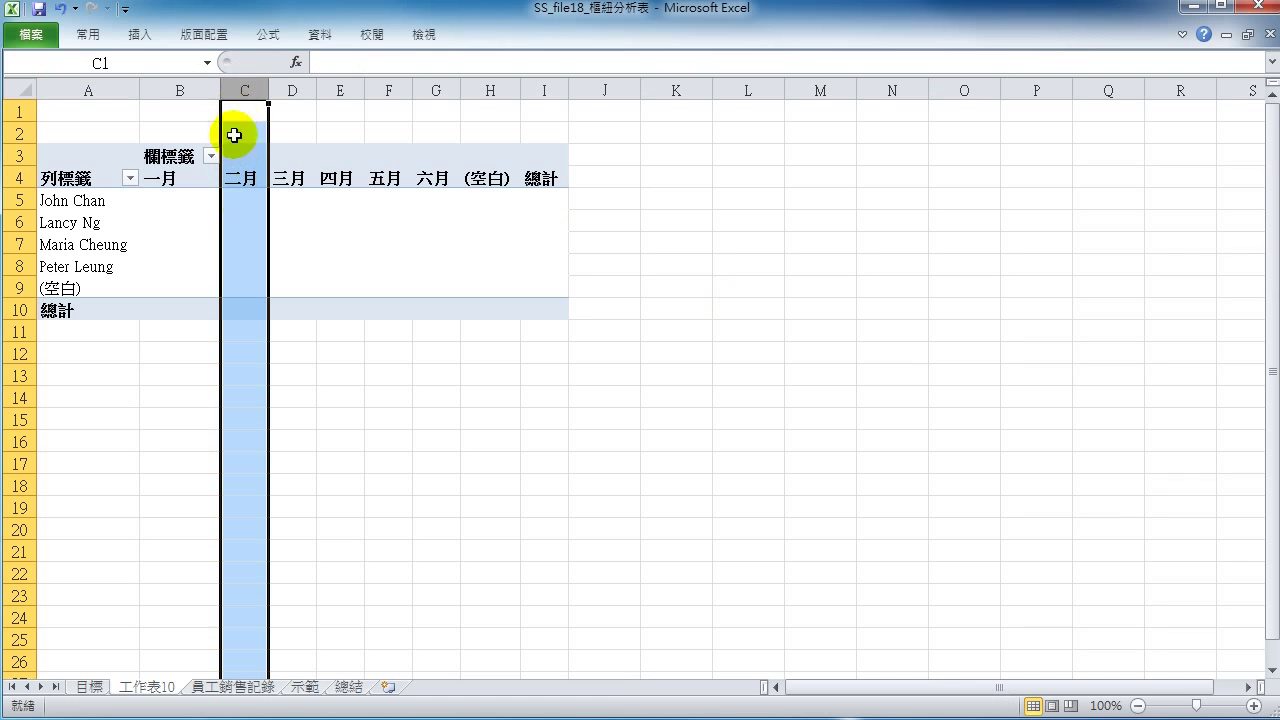
{"action": "left_click", "coordinate": [287, 88]}
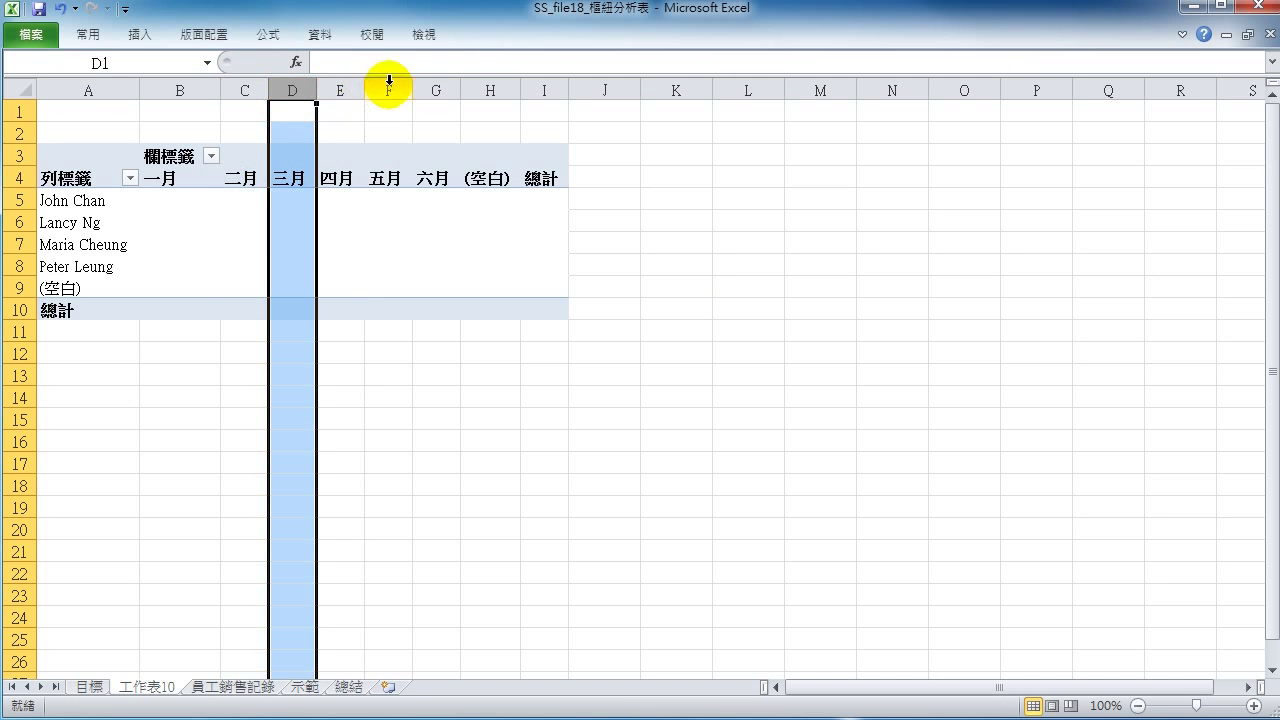
{"action": "left_click", "coordinate": [195, 202]}
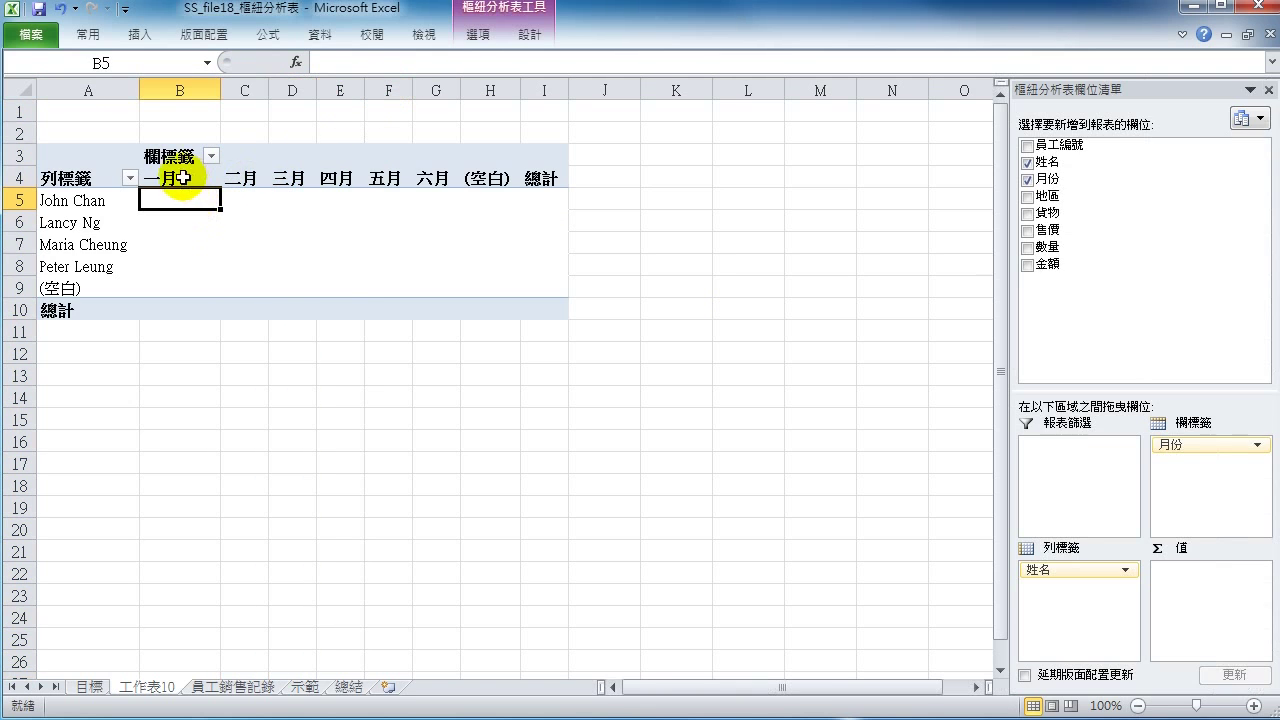
{"action": "left_click_drag", "start_coordinate": [164, 178], "coordinate": [434, 178]}
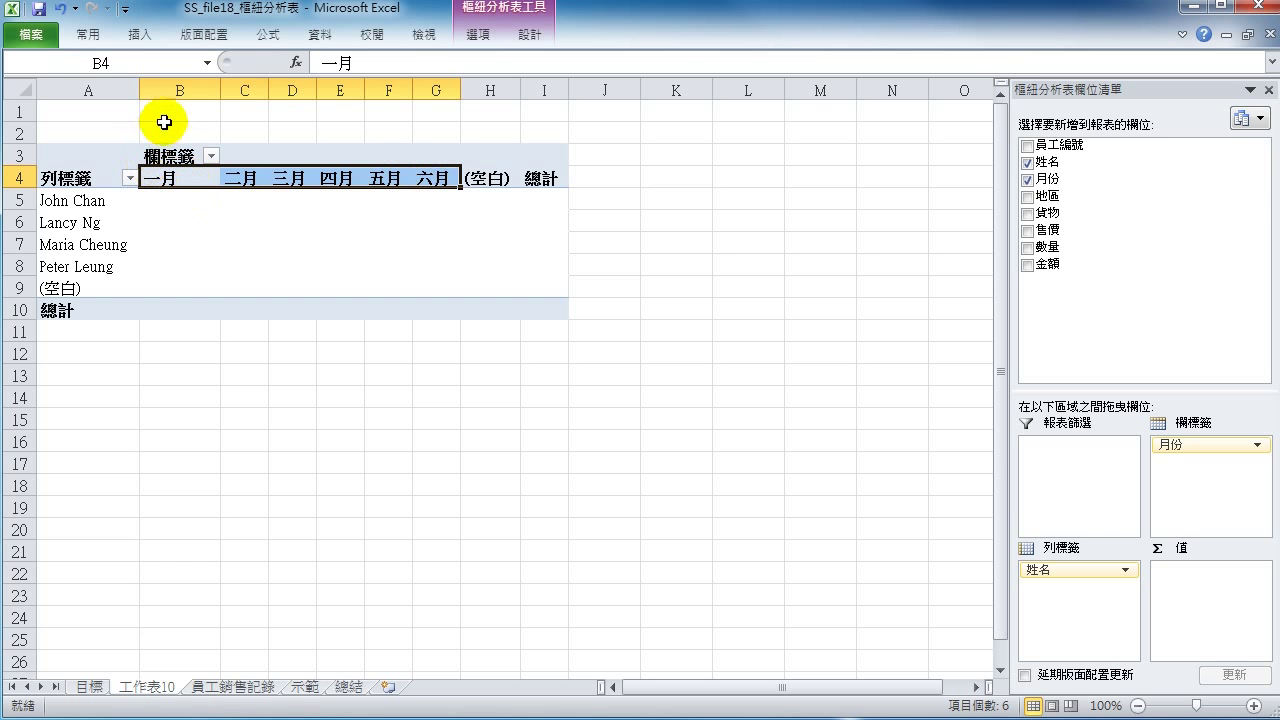
{"action": "left_click", "coordinate": [180, 90]}
{"action": "left_click", "coordinate": [251, 88]}
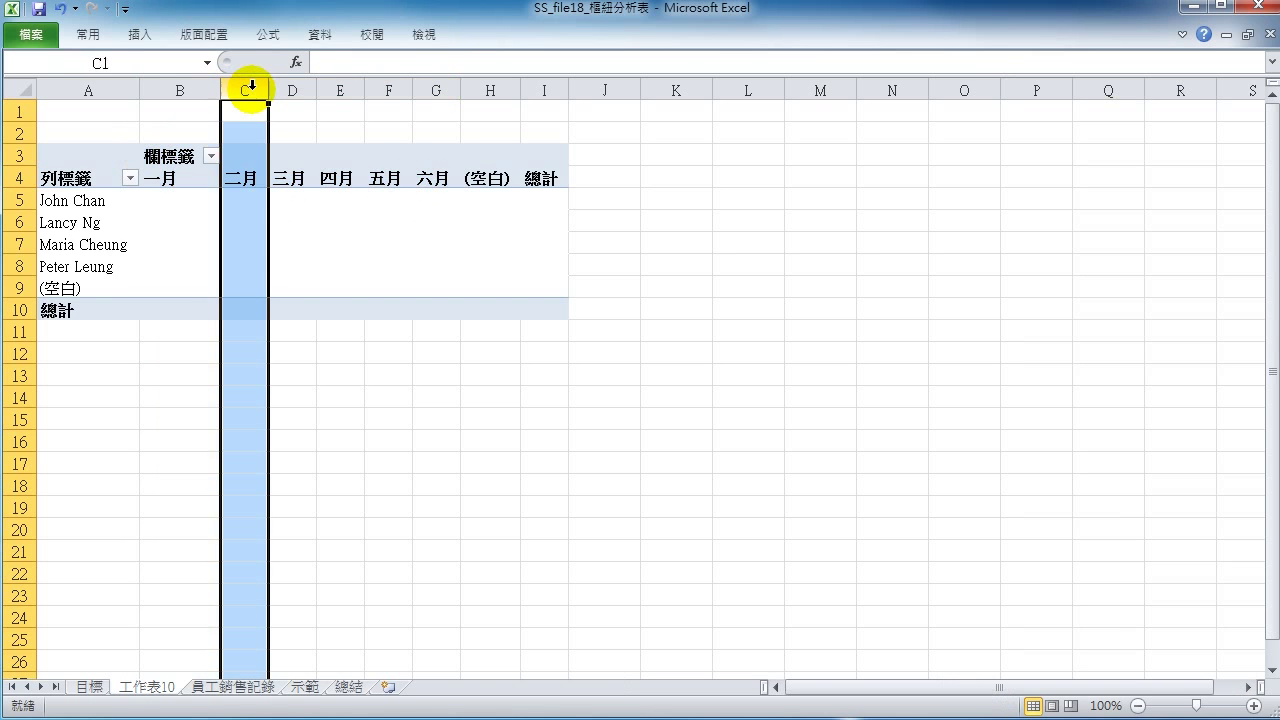
{"action": "left_click", "coordinate": [292, 88]}
{"action": "left_click", "coordinate": [340, 88]}
{"action": "left_click", "coordinate": [388, 88]}
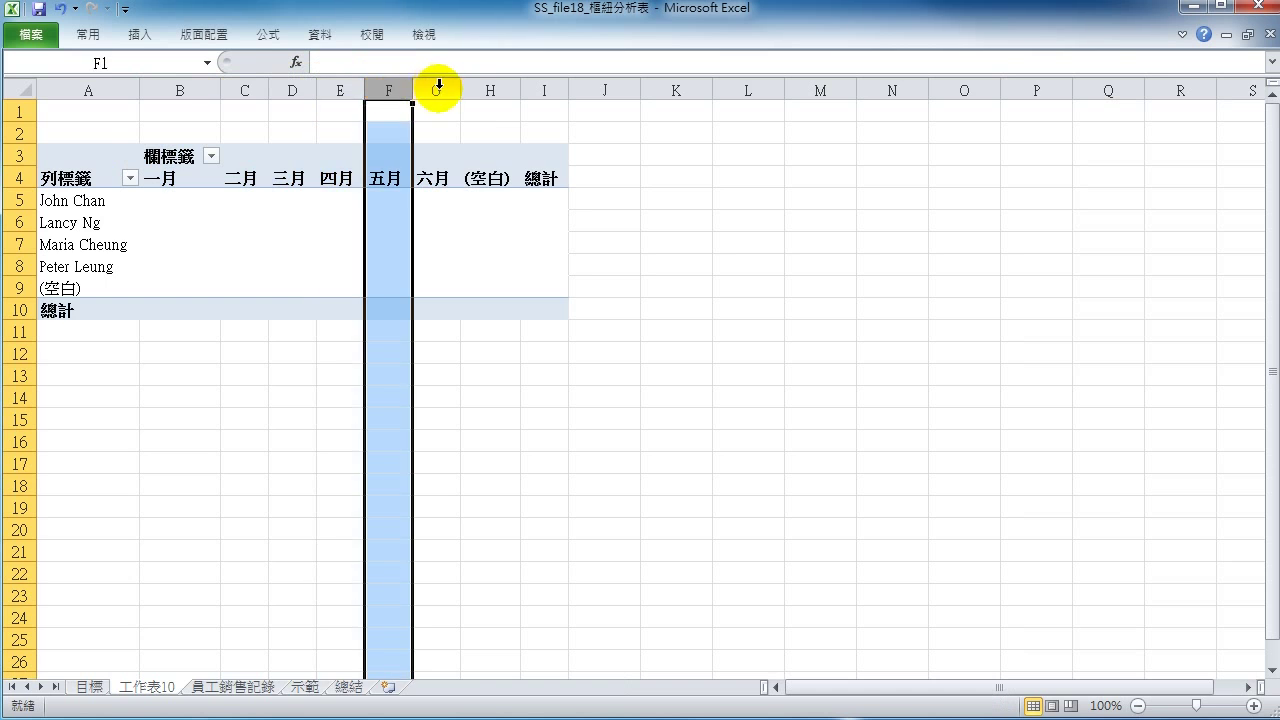
{"action": "left_click", "coordinate": [438, 88]}
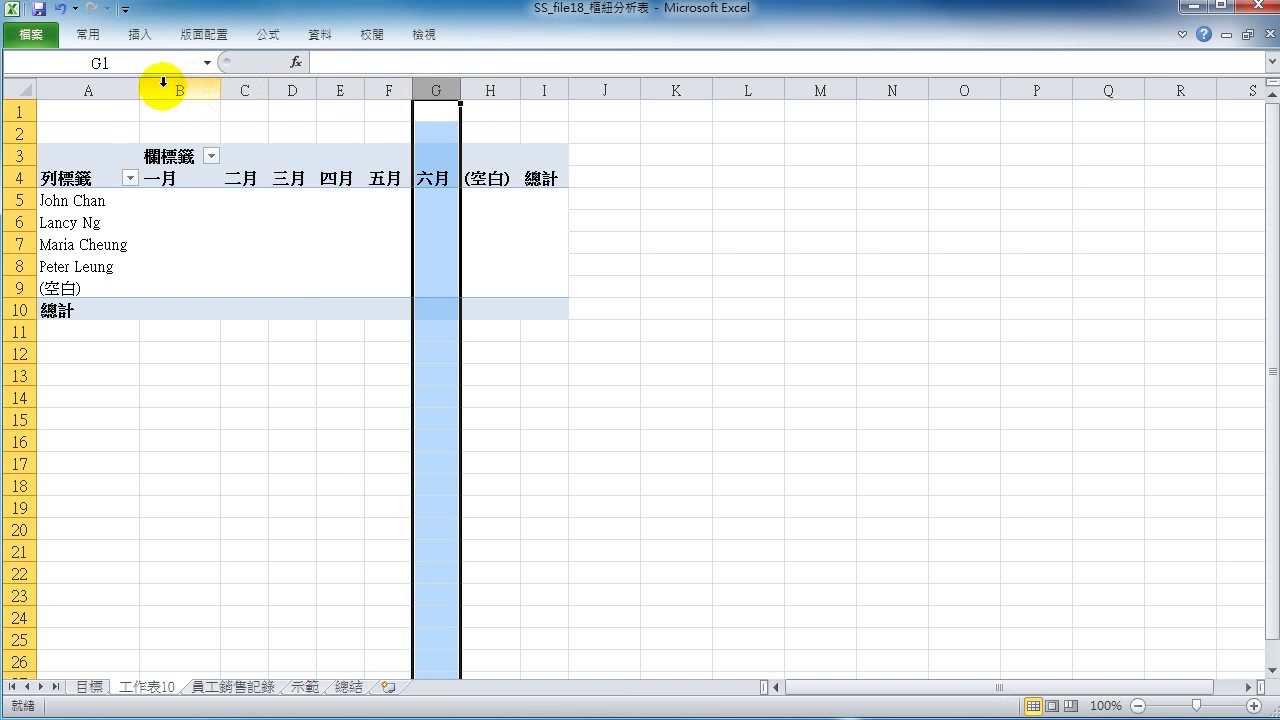
{"action": "left_click", "coordinate": [12, 200]}
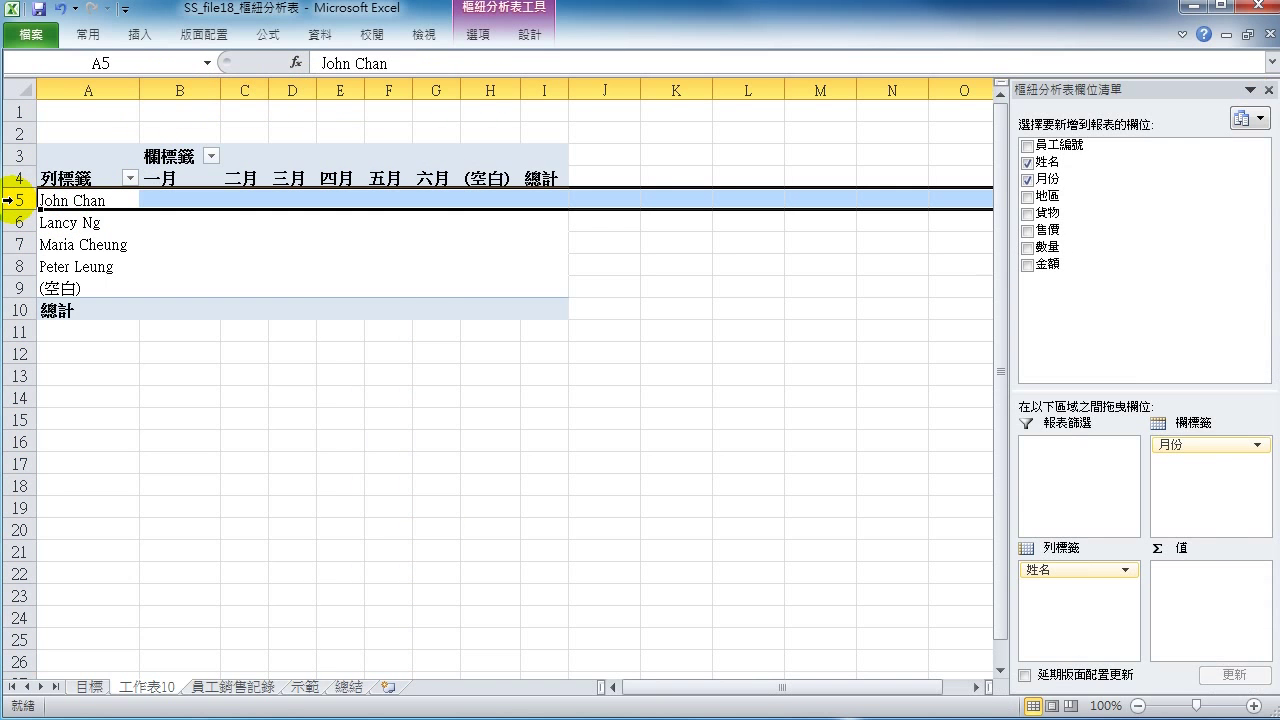
{"action": "left_click", "coordinate": [14, 222]}
{"action": "left_click", "coordinate": [14, 244]}
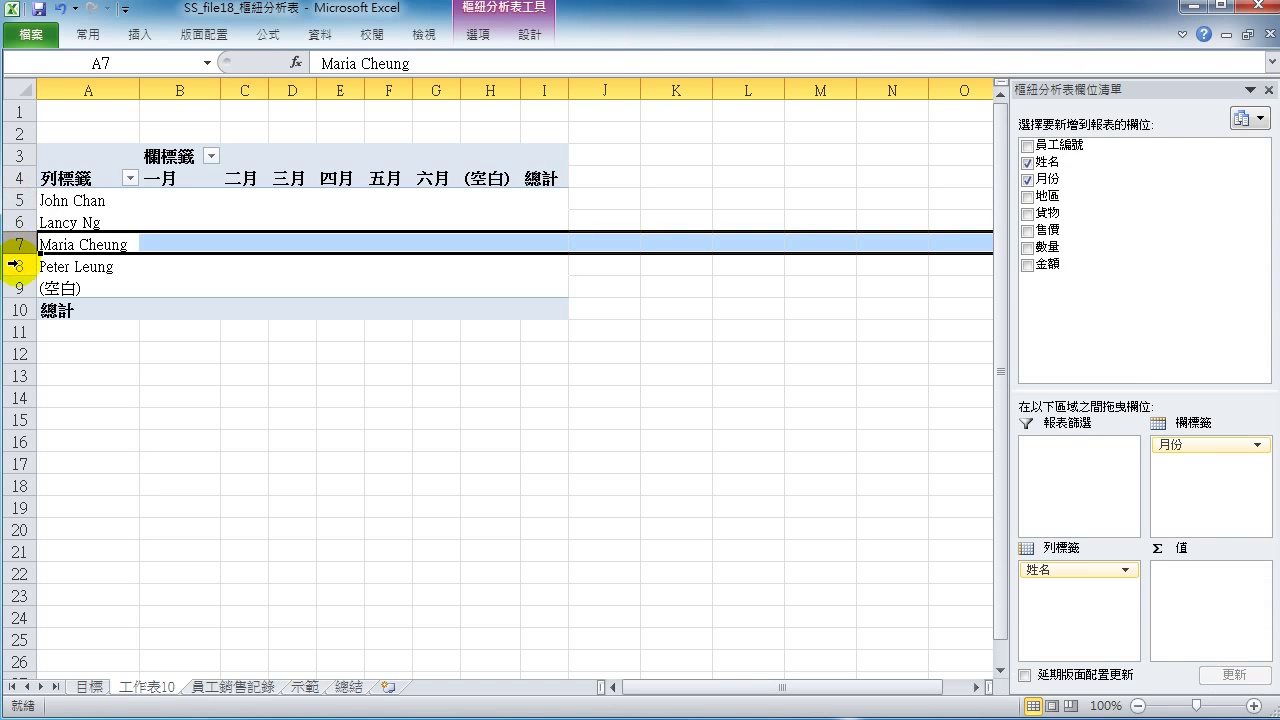
{"action": "left_click", "coordinate": [160, 218]}
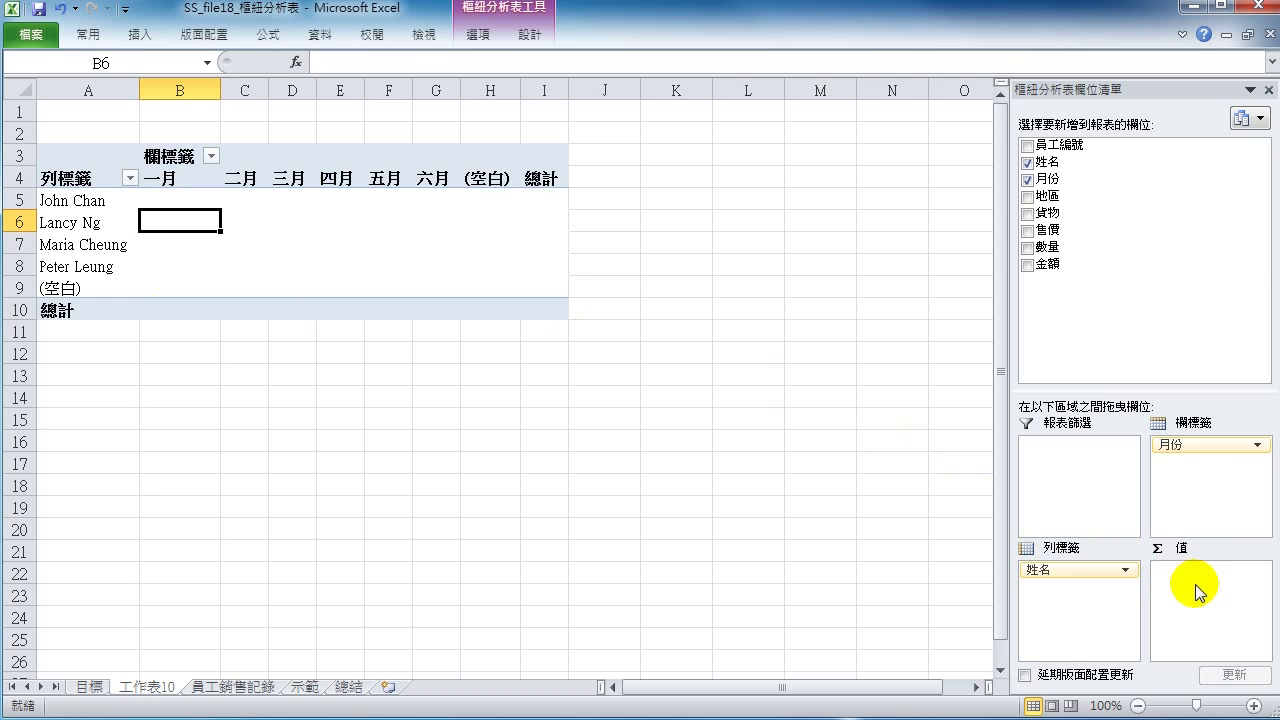
{"action": "mouse_move", "coordinate": [1048, 264]}
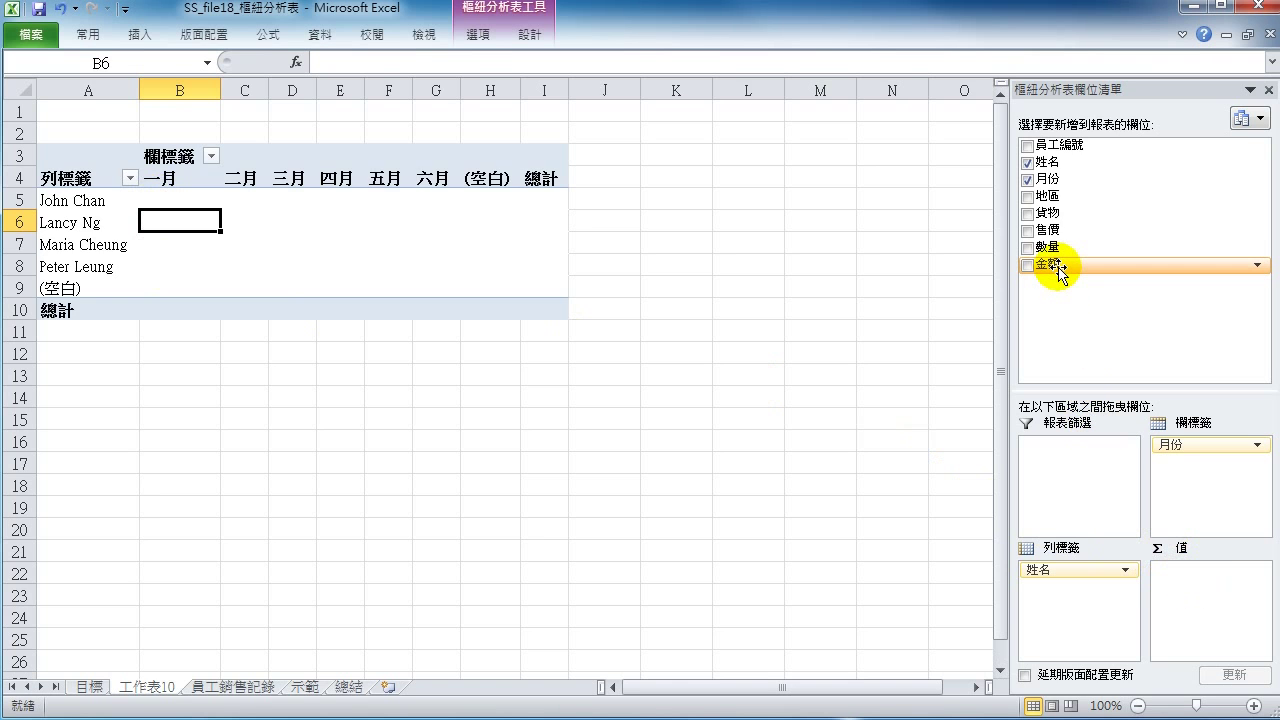
- Add 金額 to Values summarised as 加總 (Sum), for a grand total of 2405300
{"action": "left_click_drag", "start_coordinate": [1058, 268], "coordinate": [1186, 586]}
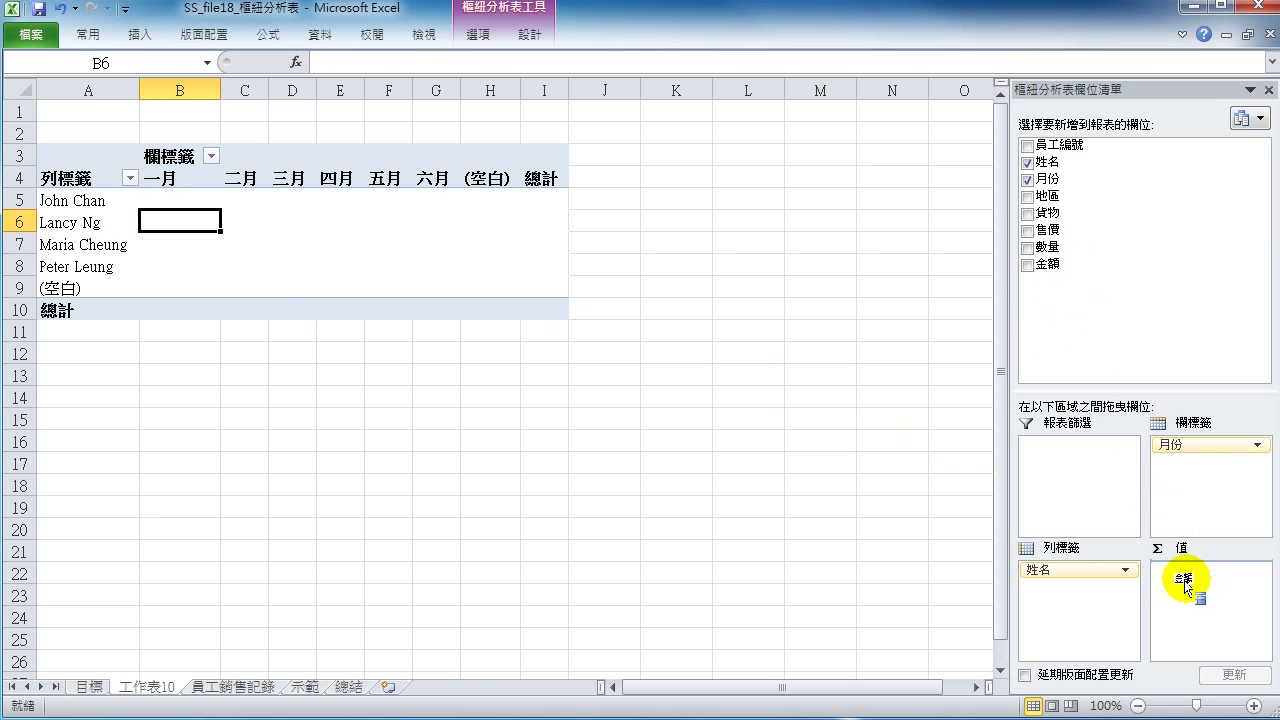
{"action": "left_click_drag", "start_coordinate": [1186, 586], "coordinate": [1190, 588]}
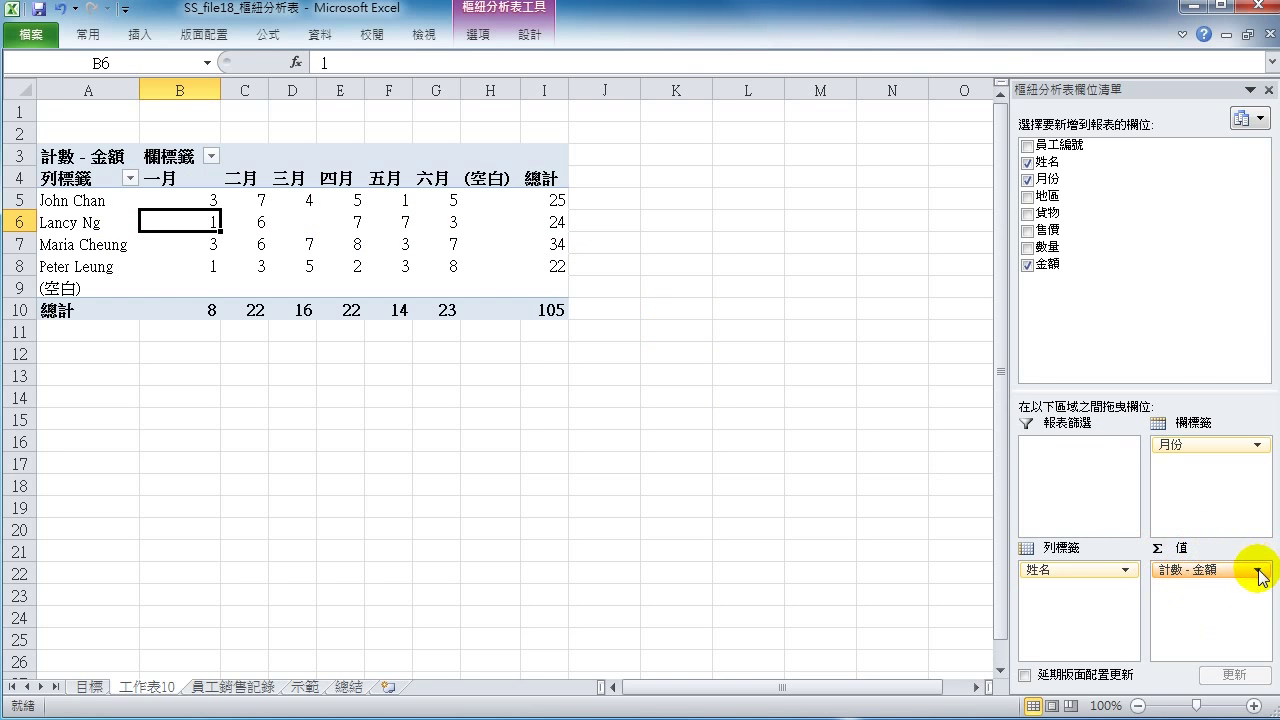
{"action": "left_click", "coordinate": [1260, 572]}
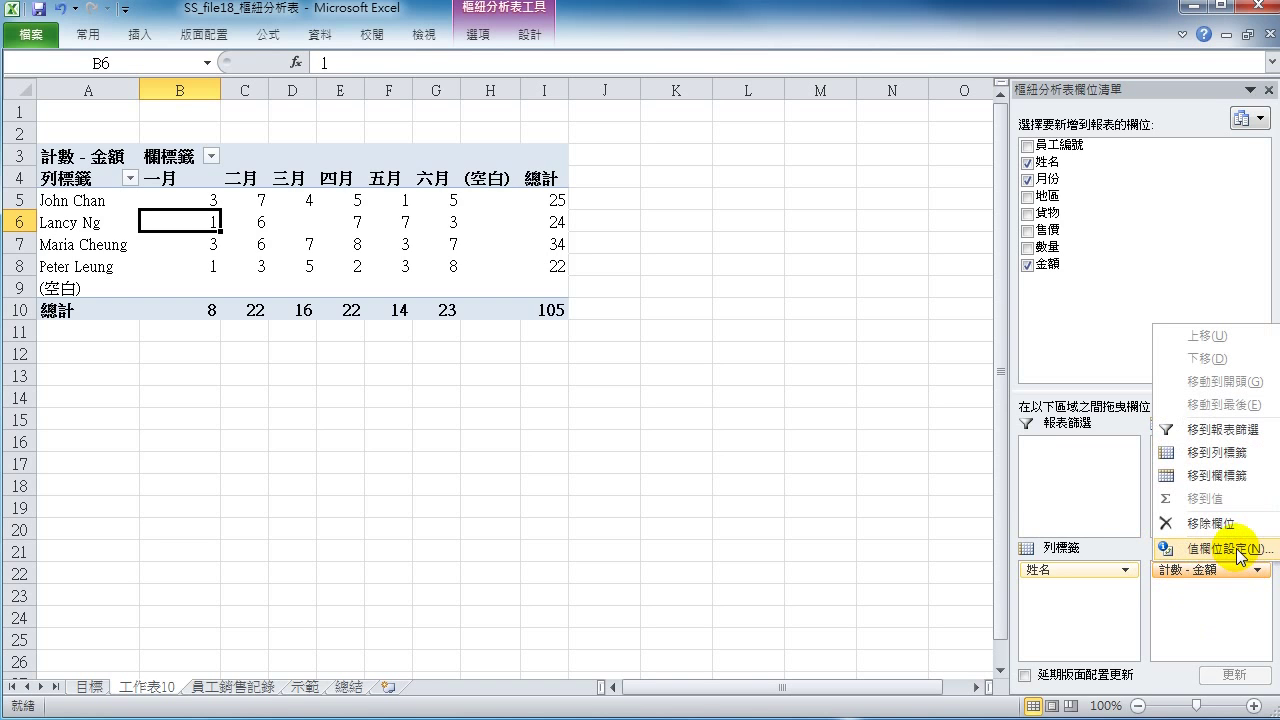
{"action": "left_click", "coordinate": [1243, 549]}
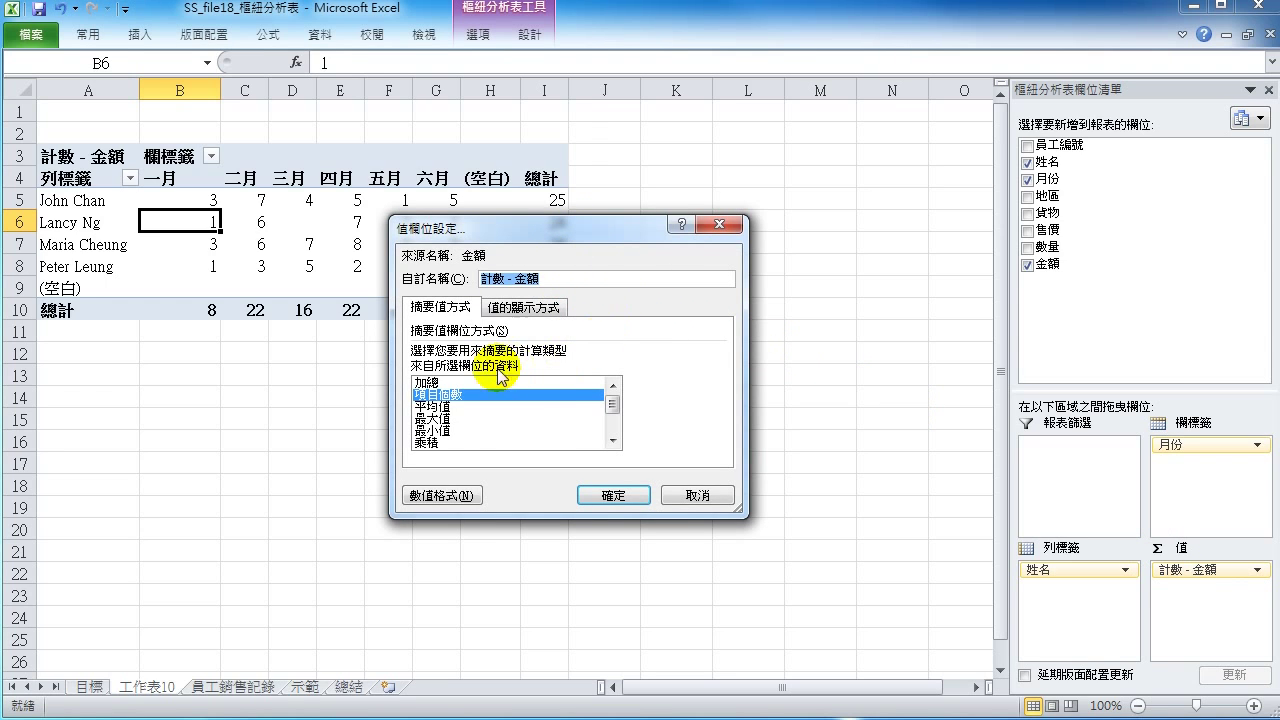
{"action": "left_click", "coordinate": [425, 382]}
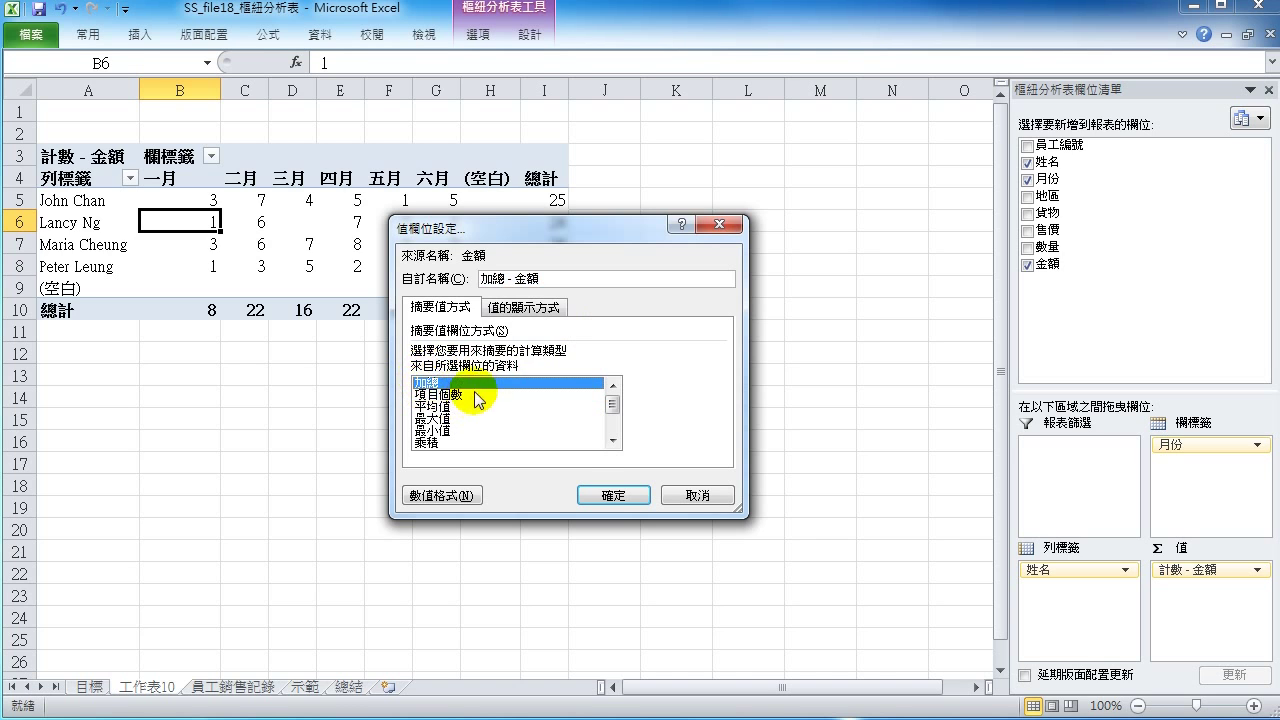
{"action": "left_click", "coordinate": [600, 494]}
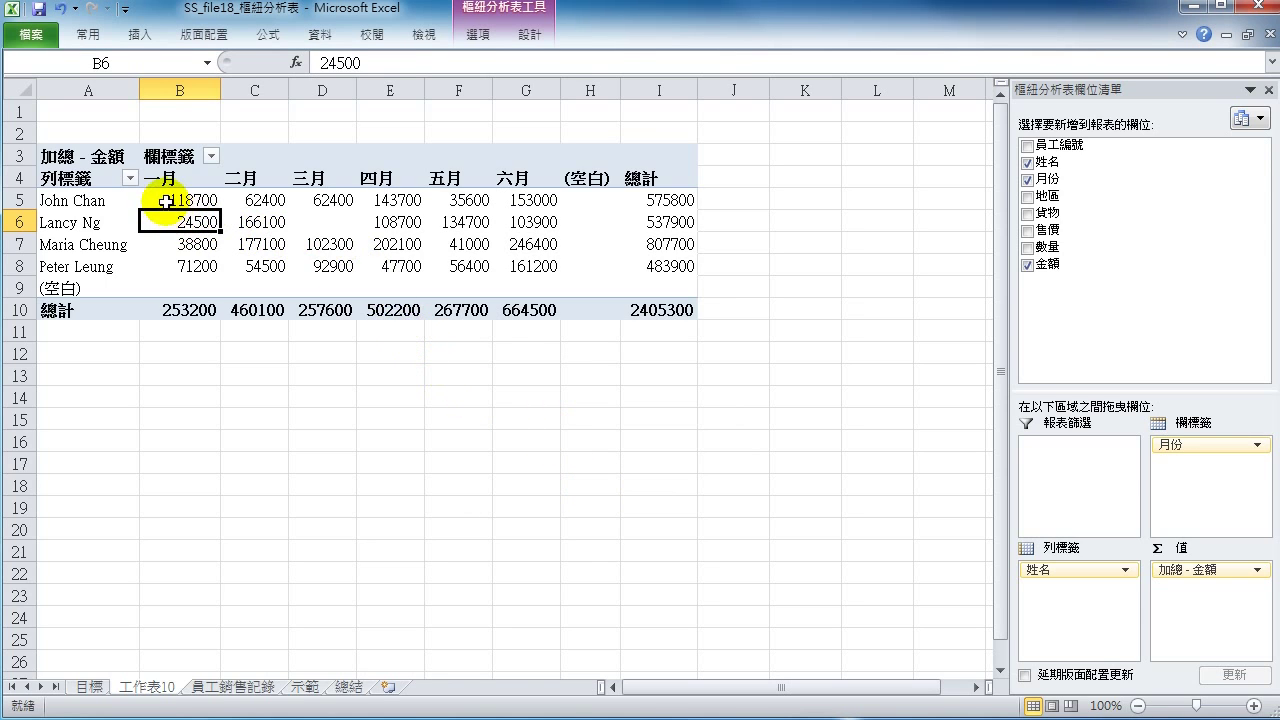
{"action": "left_click", "coordinate": [90, 200]}
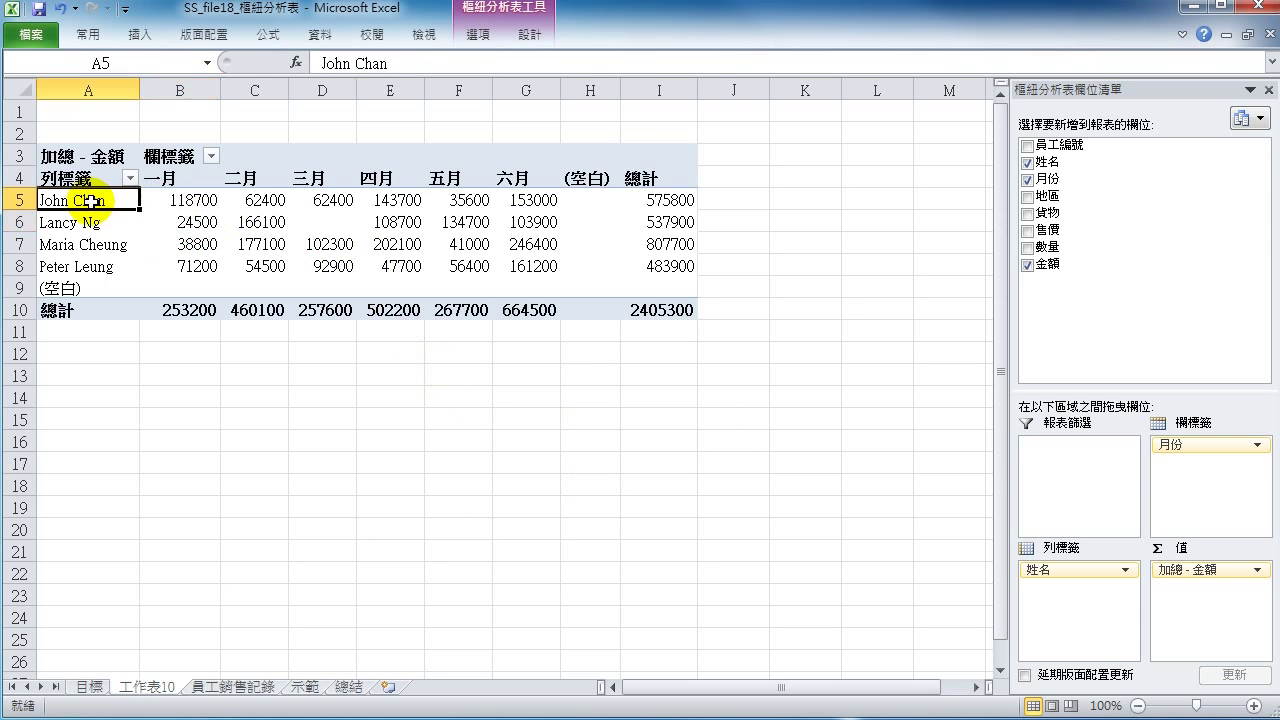
{"action": "left_click", "coordinate": [182, 200]}
{"action": "left_click", "coordinate": [260, 202]}
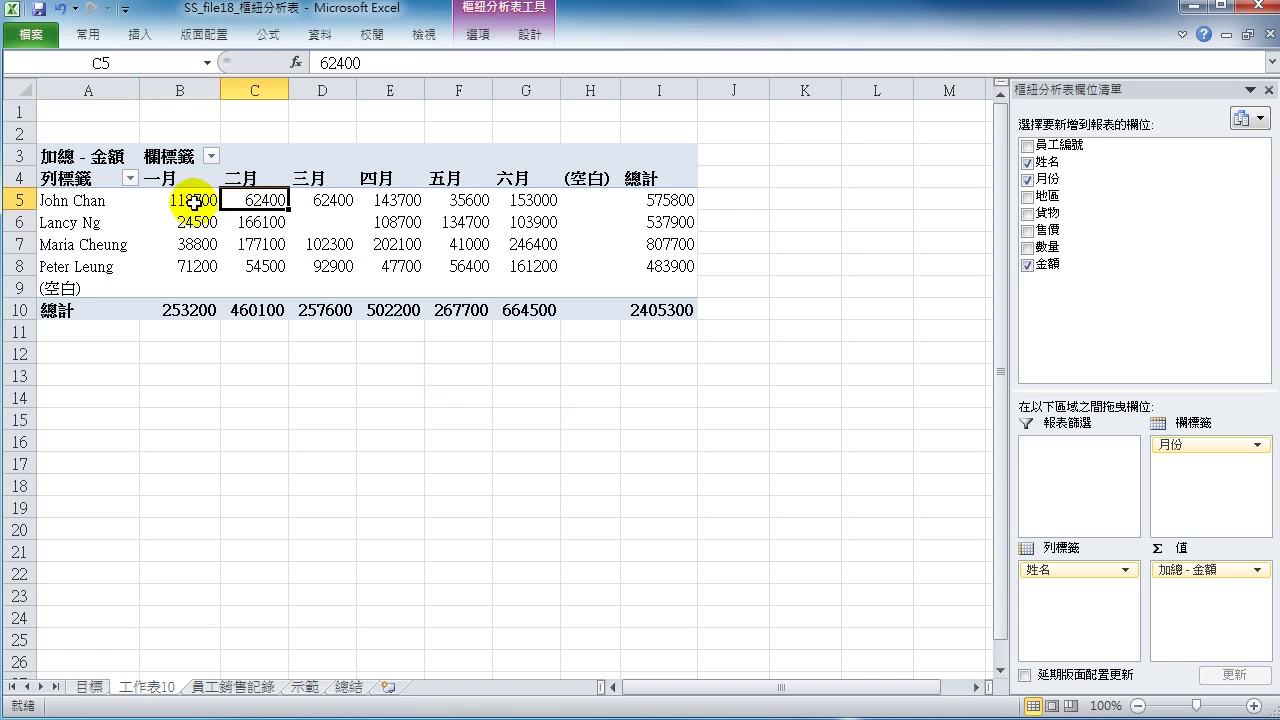
{"action": "left_click", "coordinate": [193, 202]}
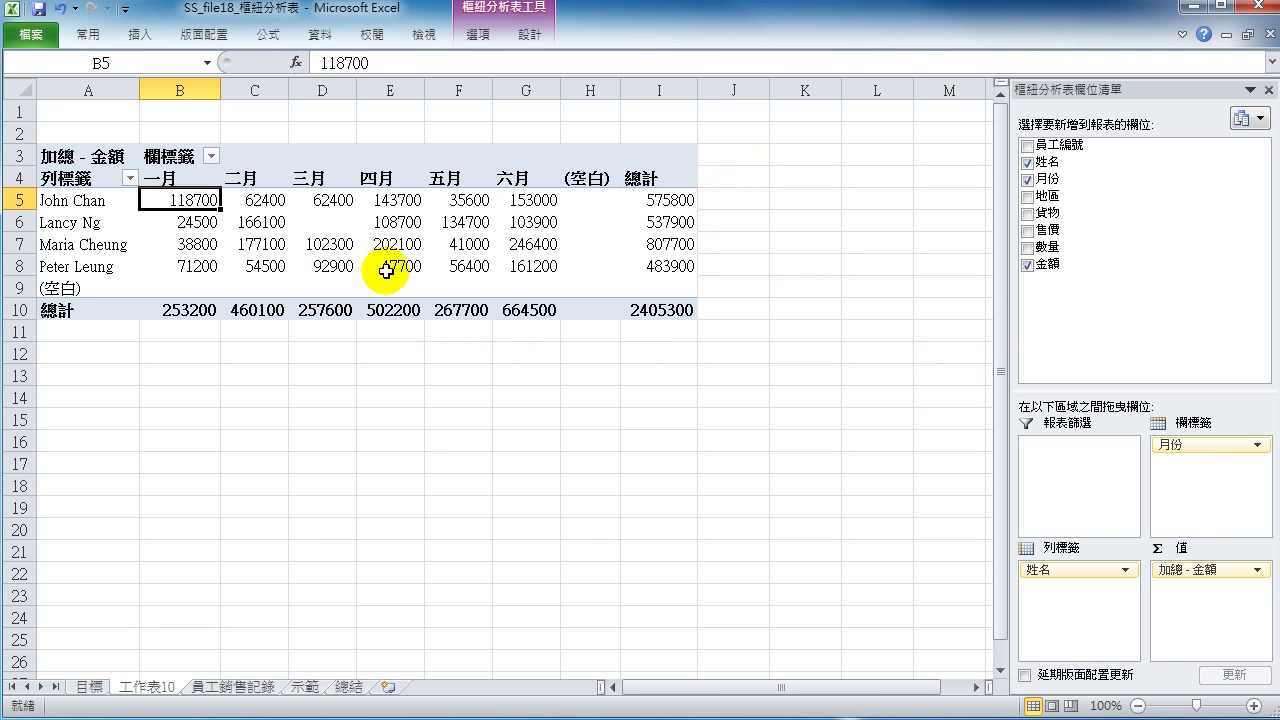
{"action": "mouse_move", "coordinate": [548, 266]}
{"action": "left_mouse_down"}
{"action": "mouse_move", "coordinate": [300, 236]}
{"action": "mouse_move", "coordinate": [189, 200]}
{"action": "left_mouse_up"}
{"action": "left_click", "coordinate": [325, 220]}
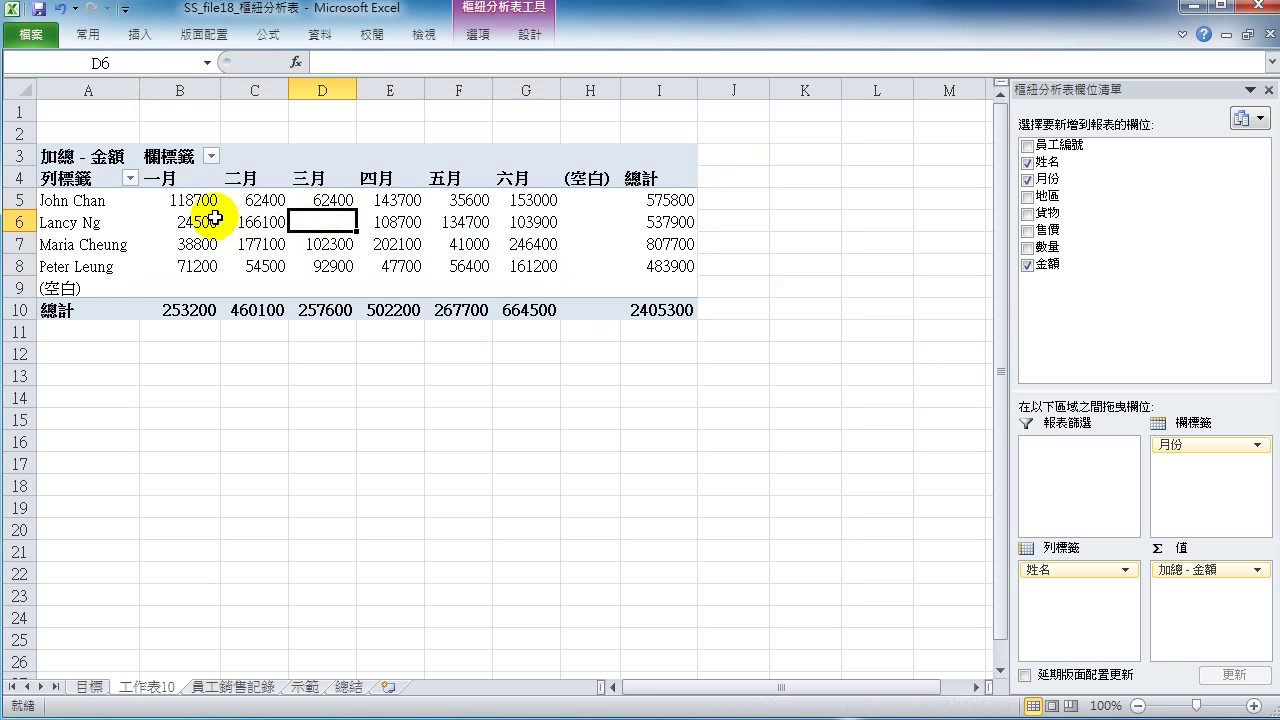
{"action": "left_click", "coordinate": [195, 203]}
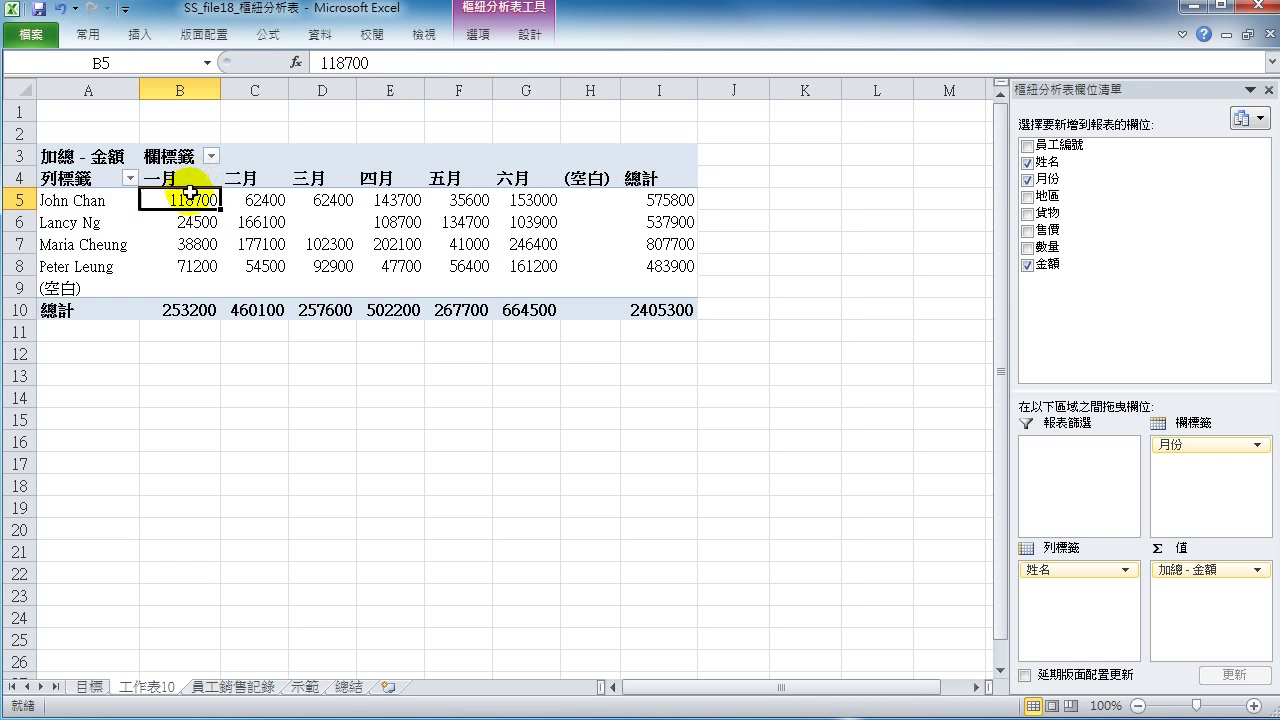
- Change the 金額 value field to 項目個數 (Count), giving 105 records in total
{"action": "left_click", "coordinate": [1257, 572]}
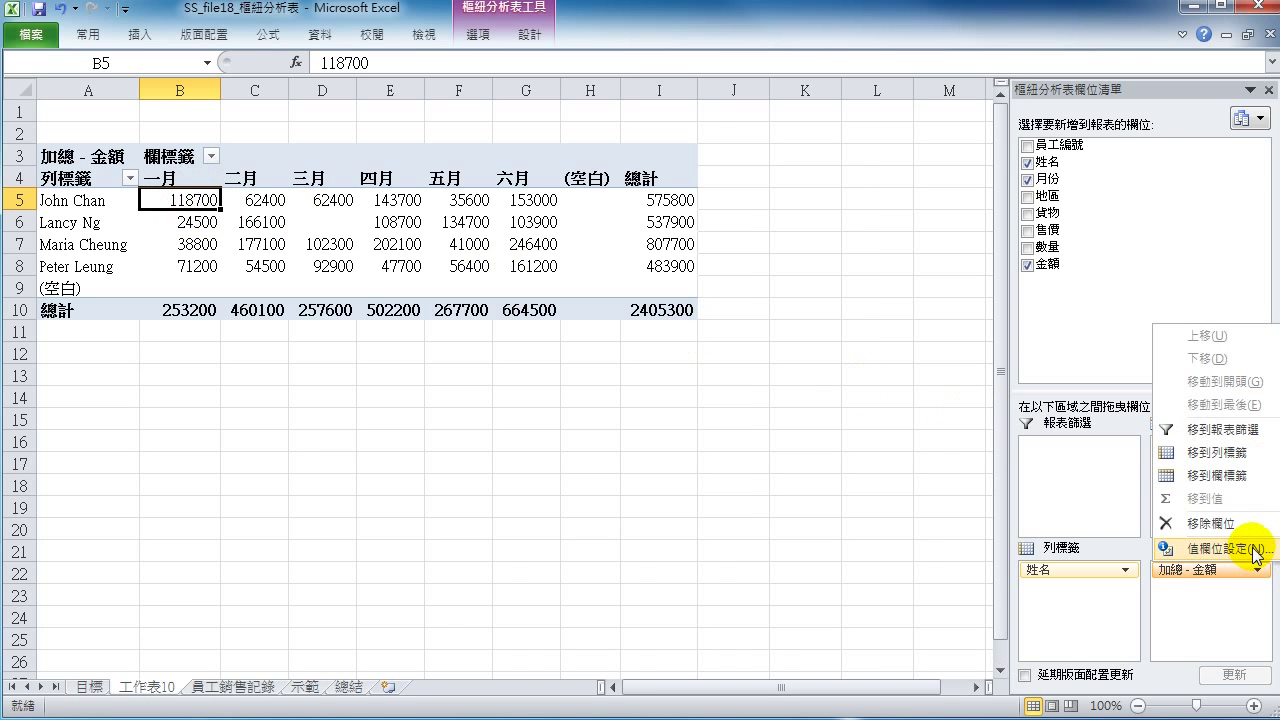
{"action": "left_click", "coordinate": [1220, 549]}
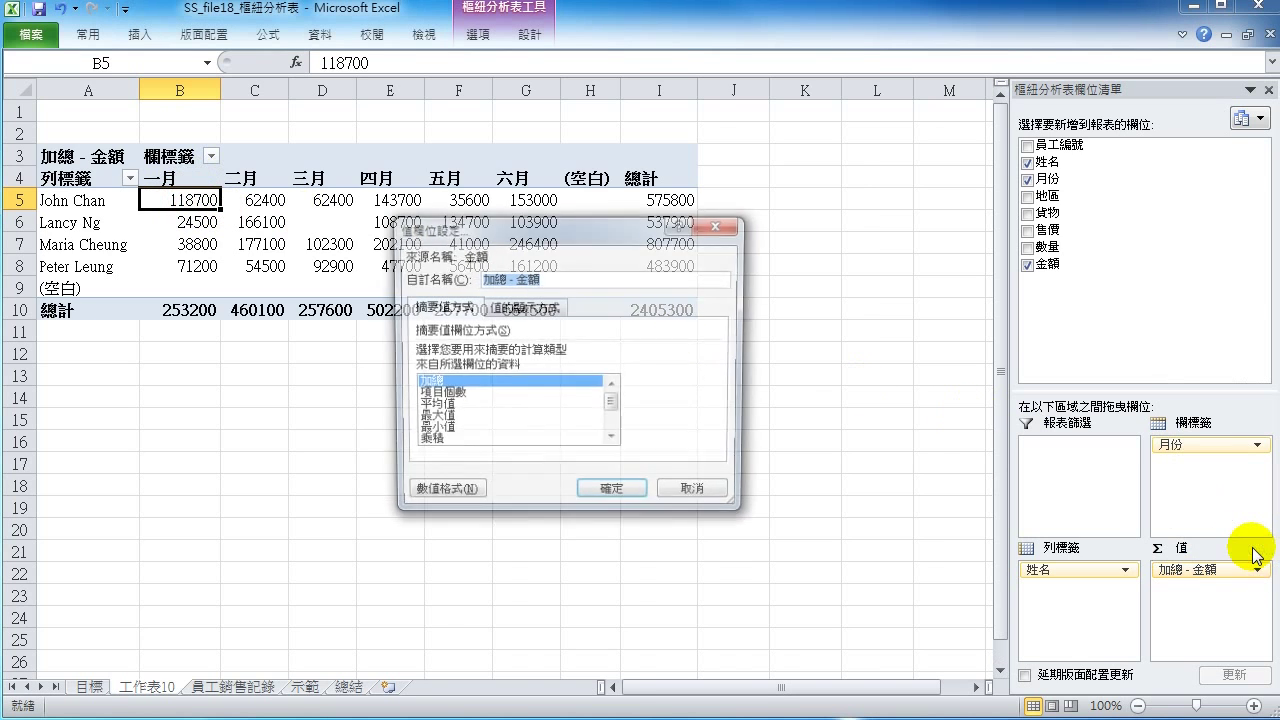
{"action": "left_click", "coordinate": [453, 400]}
{"action": "left_click_drag", "start_coordinate": [559, 232], "coordinate": [639, 298]}
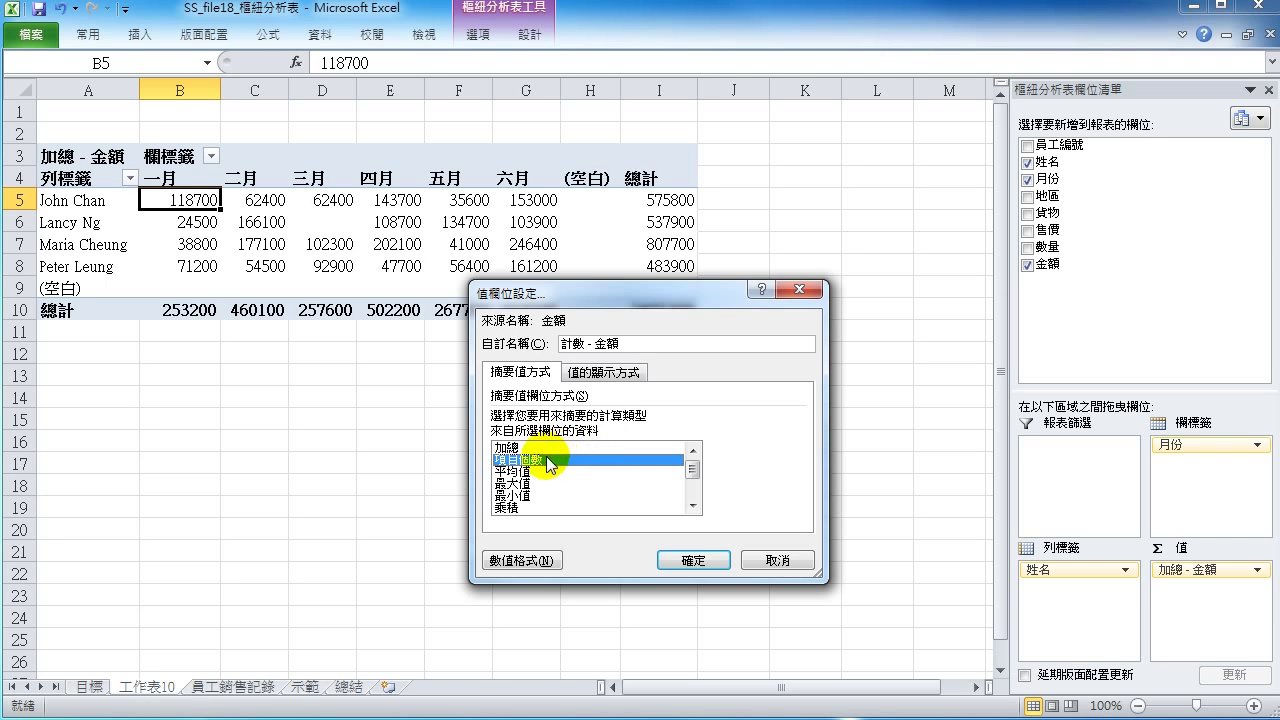
{"action": "left_click", "coordinate": [690, 560]}
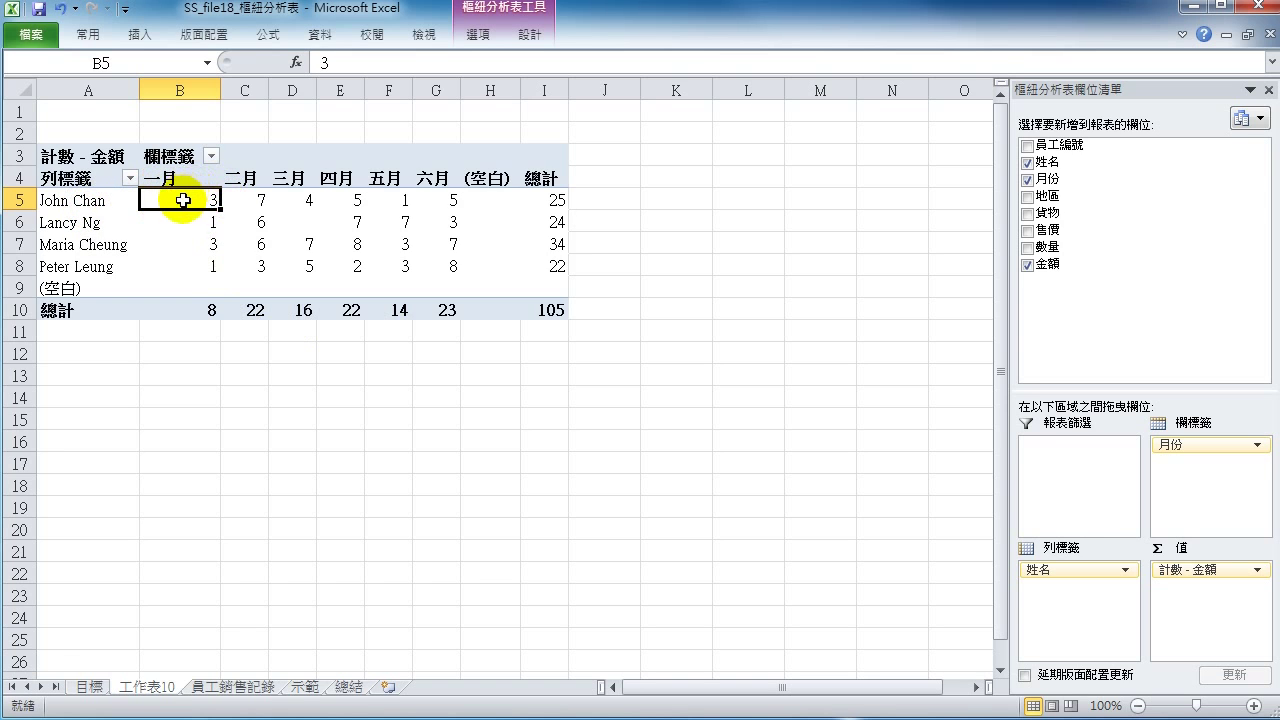
{"action": "mouse_move", "coordinate": [196, 200]}
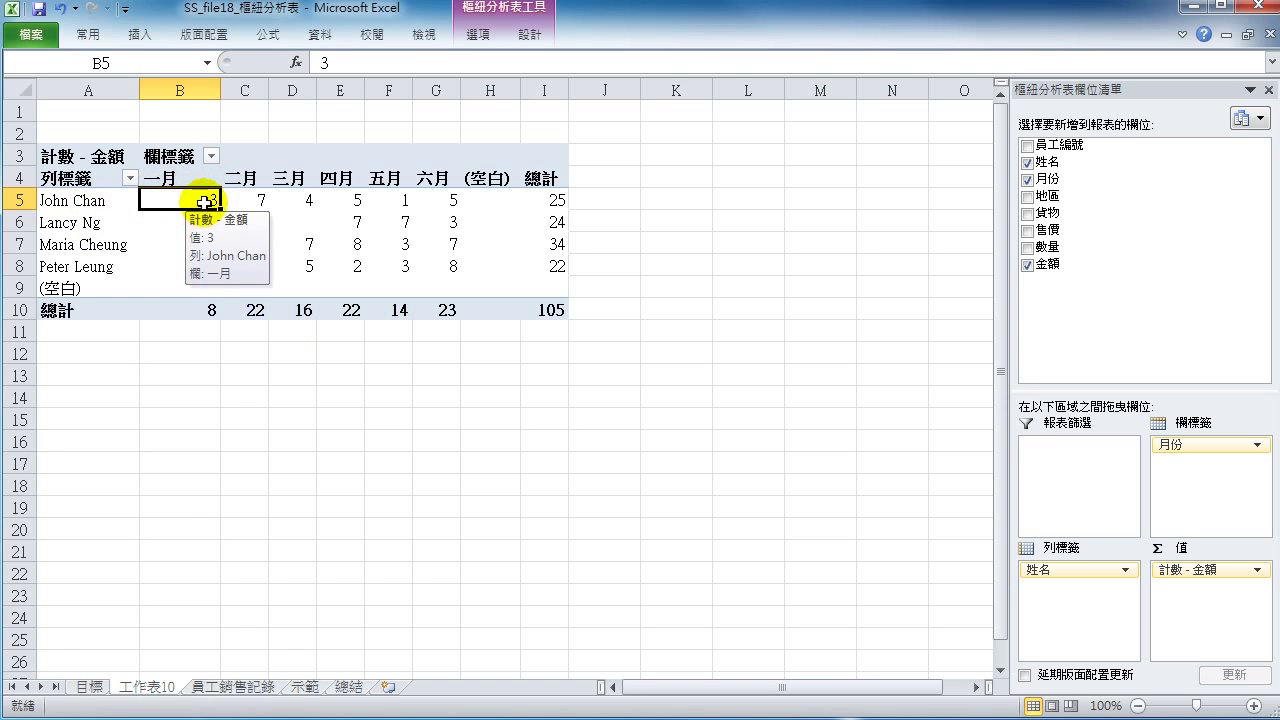
{"action": "left_click", "coordinate": [245, 687]}
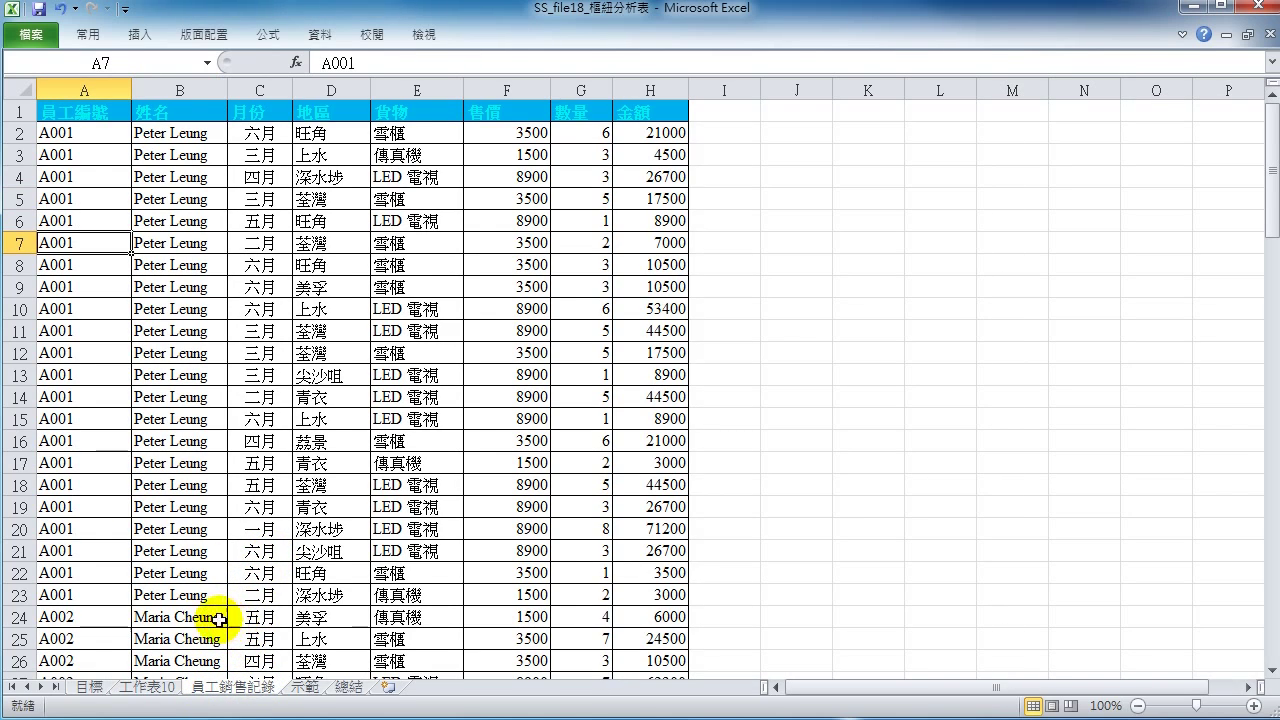
{"action": "left_click", "coordinate": [175, 510]}
{"action": "scroll", "coordinate": [177, 520], "scroll_direction": "down", "scroll_amount": 4}
{"action": "scroll", "coordinate": [177, 520], "scroll_direction": "down", "scroll_amount": 8}
{"action": "scroll", "coordinate": [180, 523], "scroll_direction": "down", "scroll_amount": 7}
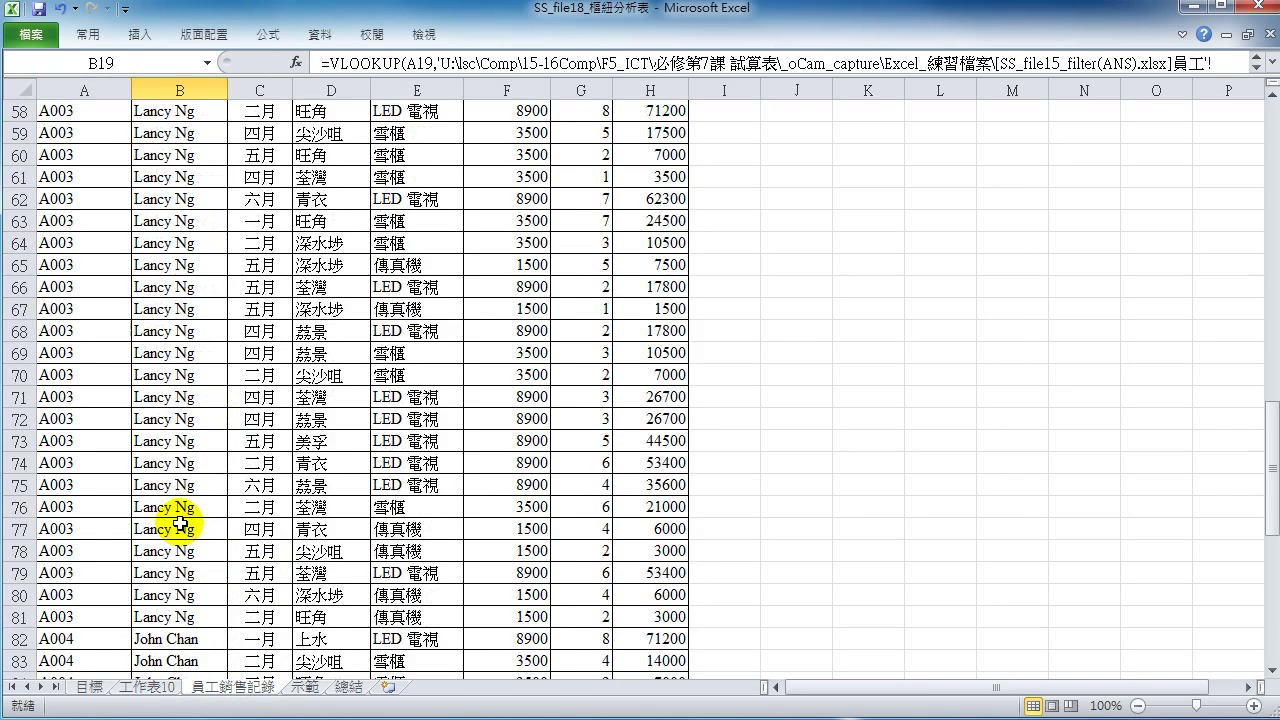
{"action": "scroll", "coordinate": [180, 523], "scroll_direction": "down", "scroll_amount": 6}
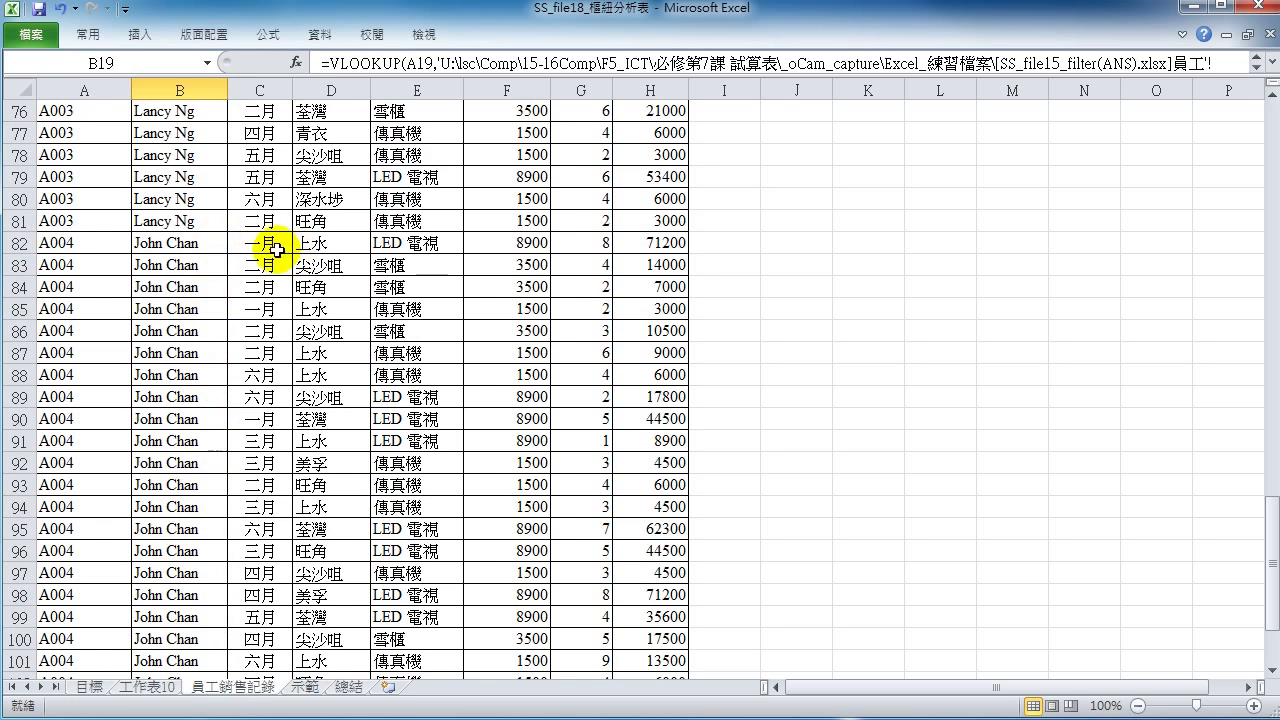
{"action": "left_click_drag", "start_coordinate": [75, 243], "coordinate": [660, 245]}
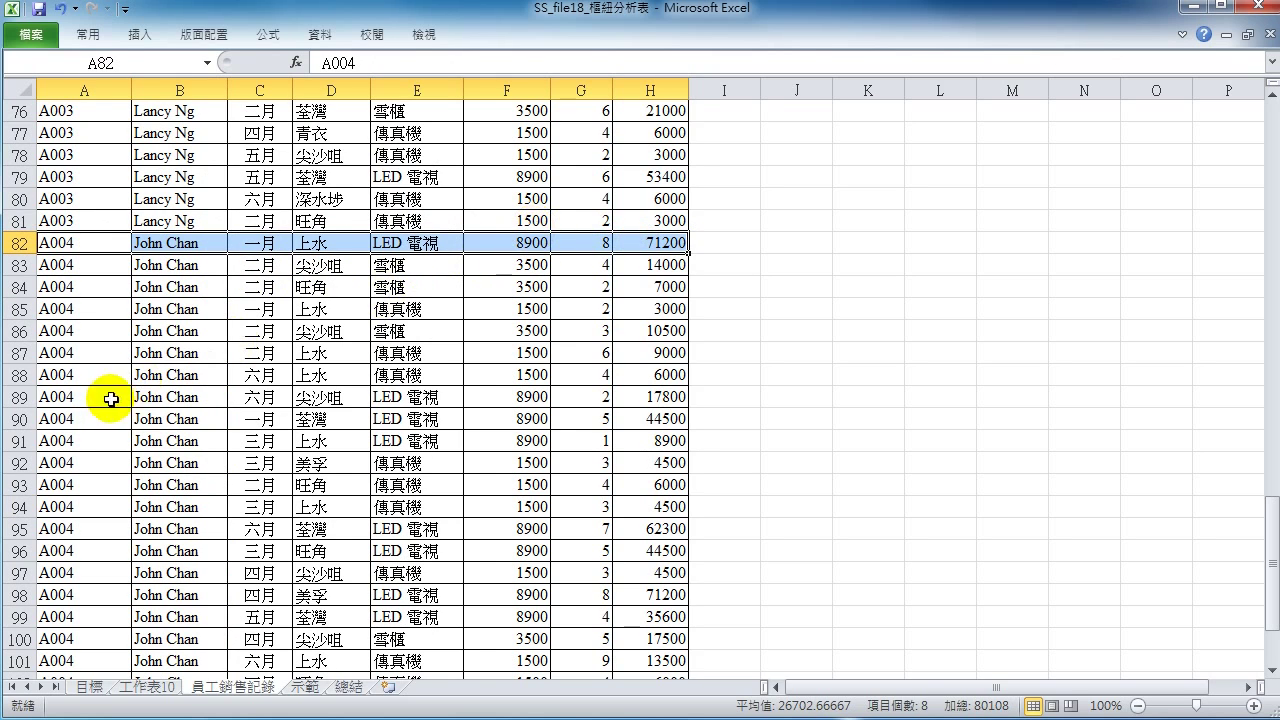
{"action": "left_click_drag", "start_coordinate": [77, 418], "coordinate": [640, 422]}
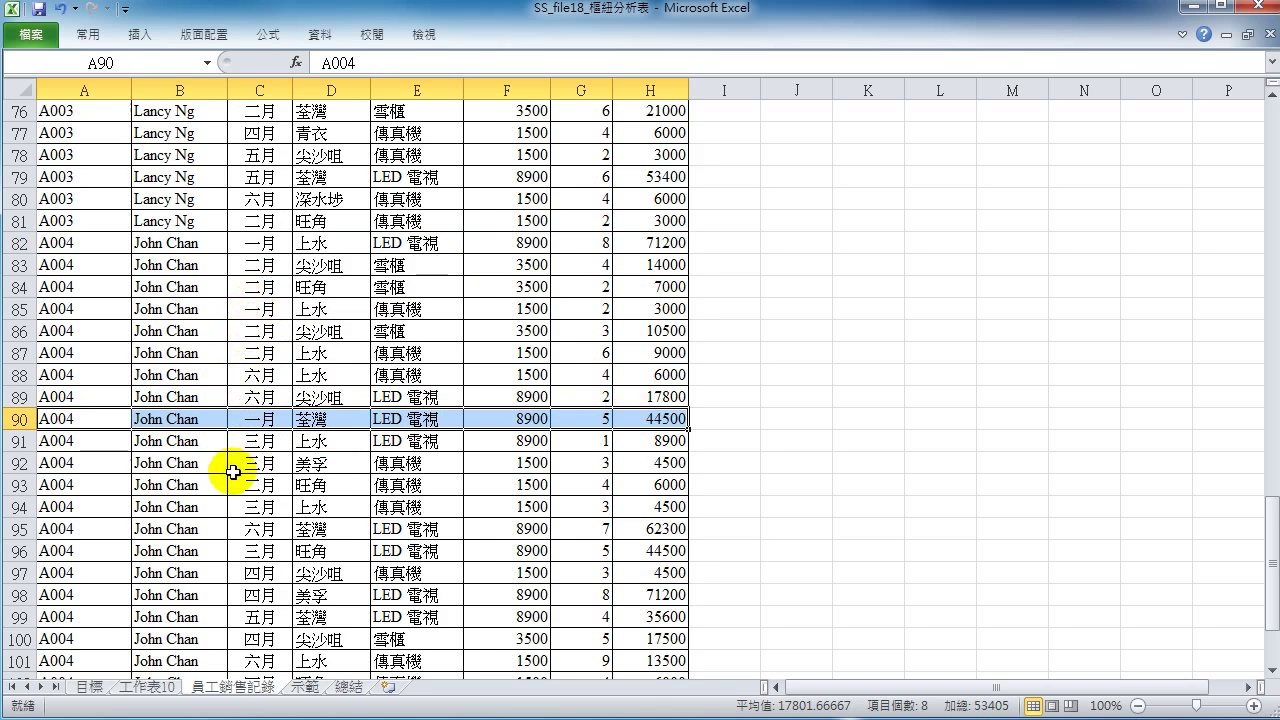
{"action": "left_click", "coordinate": [155, 688]}
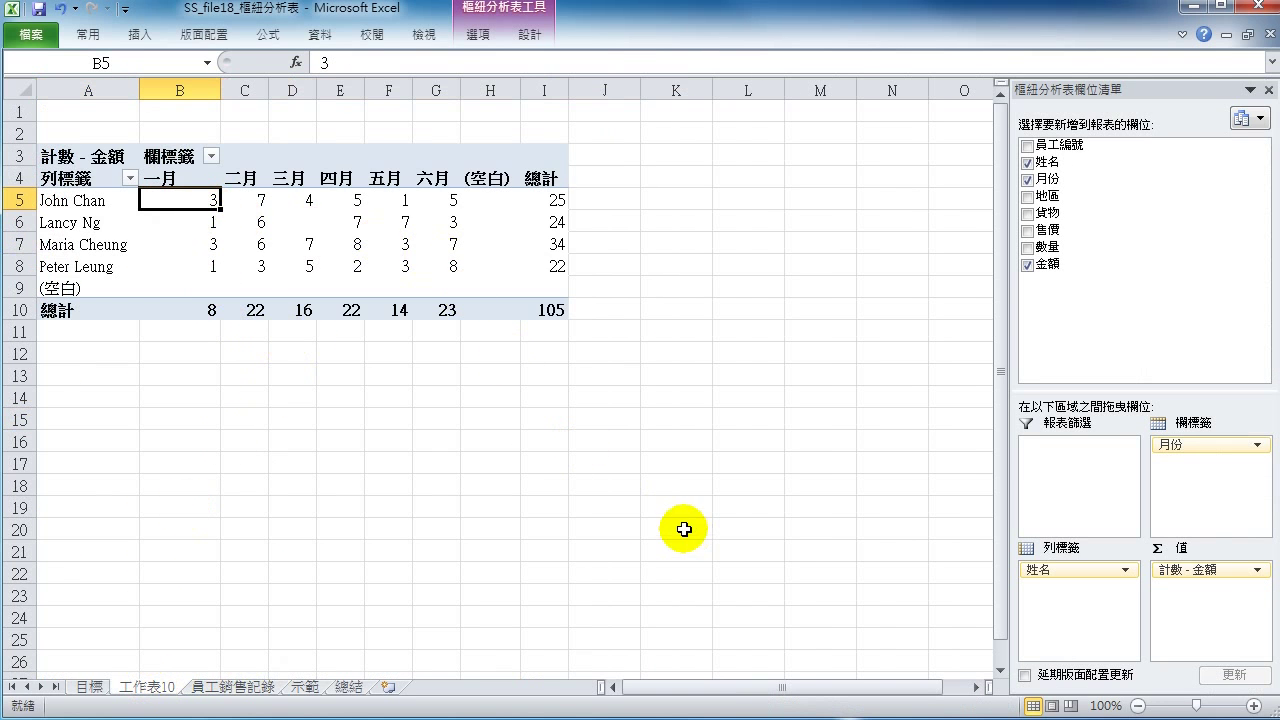
- Switch the 金額 value field to 平均值 (Average), giving an overall 22907.62
{"action": "left_click", "coordinate": [1259, 570]}
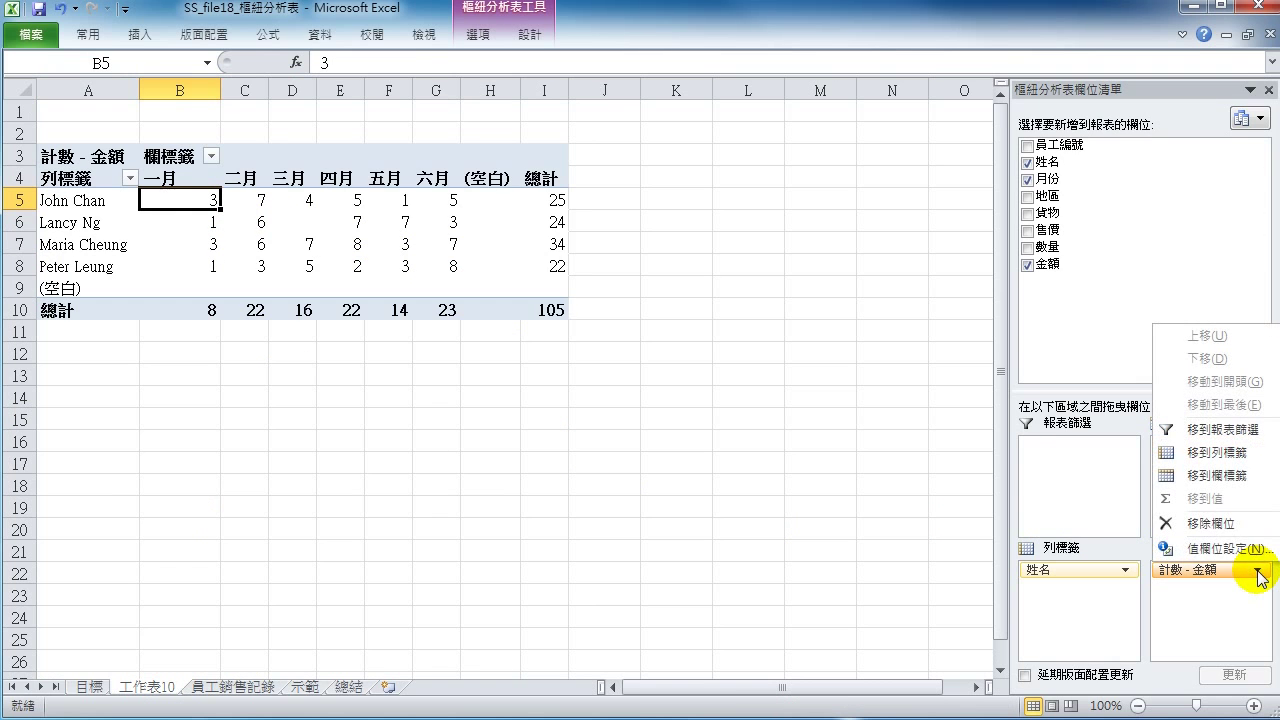
{"action": "left_click", "coordinate": [1240, 548]}
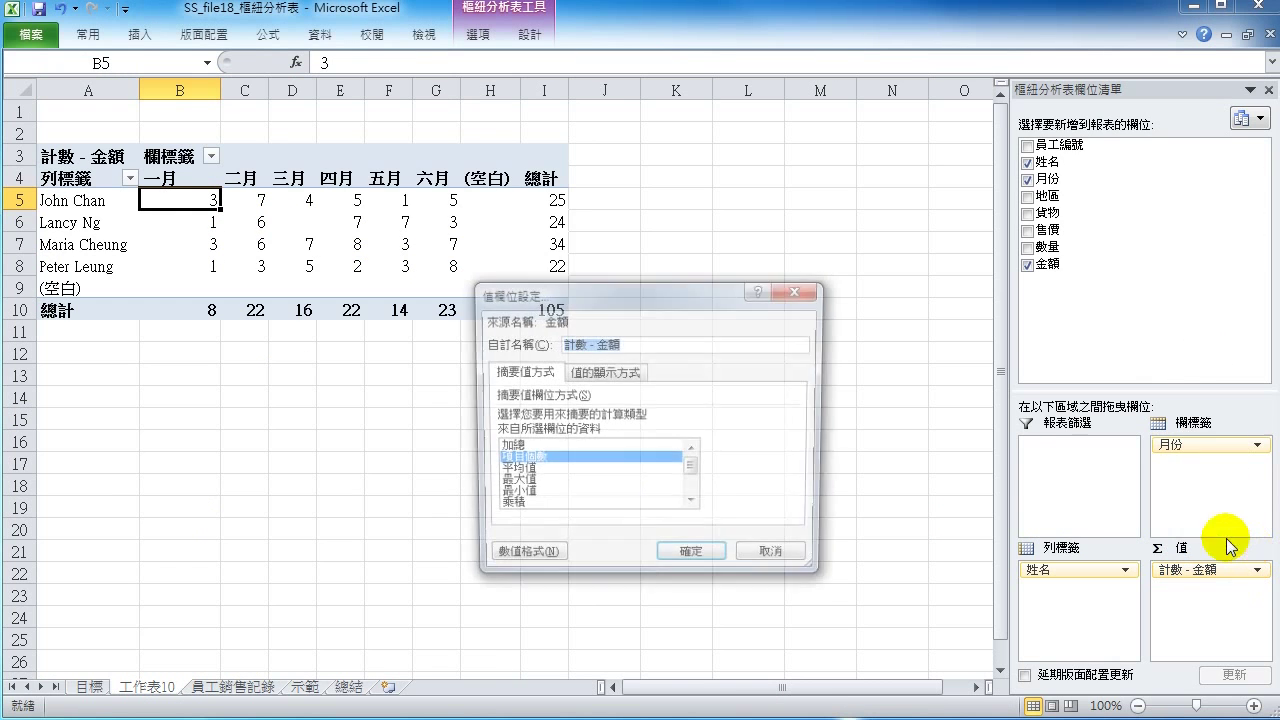
{"action": "left_click", "coordinate": [521, 471]}
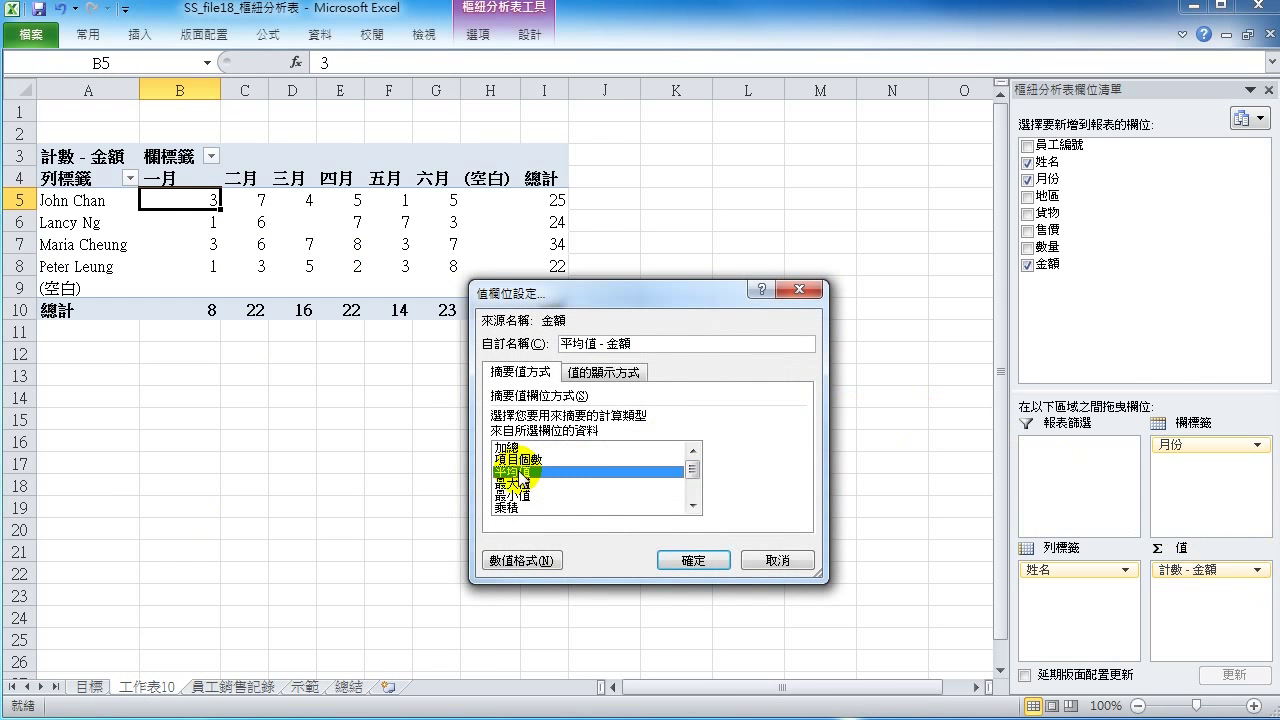
{"action": "left_click", "coordinate": [693, 560]}
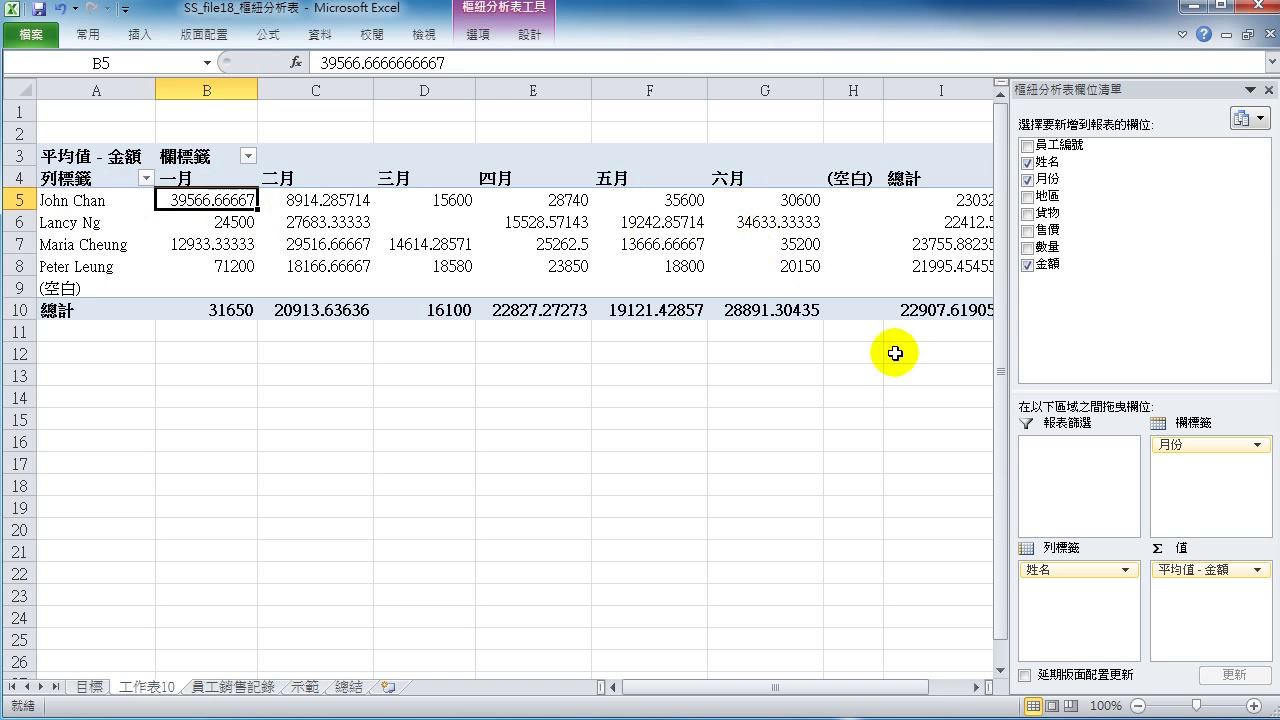
- Change the 金額 value field's summary from Average (平均值) back to Sum (加總)
{"action": "left_click", "coordinate": [1250, 569]}
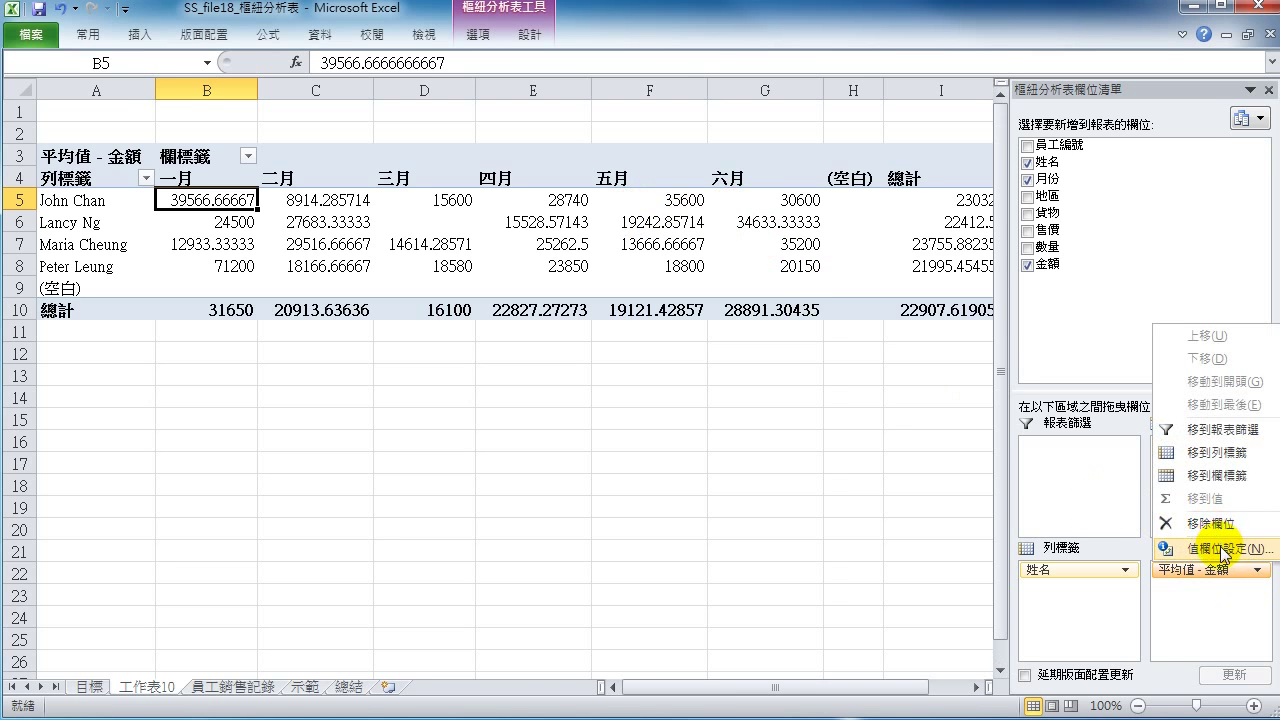
{"action": "left_click", "coordinate": [1222, 548]}
{"action": "mouse_move", "coordinate": [694, 466]}
{"action": "left_mouse_down"}
{"action": "mouse_move", "coordinate": [697, 485]}
{"action": "mouse_move", "coordinate": [692, 462]}
{"action": "left_mouse_up"}
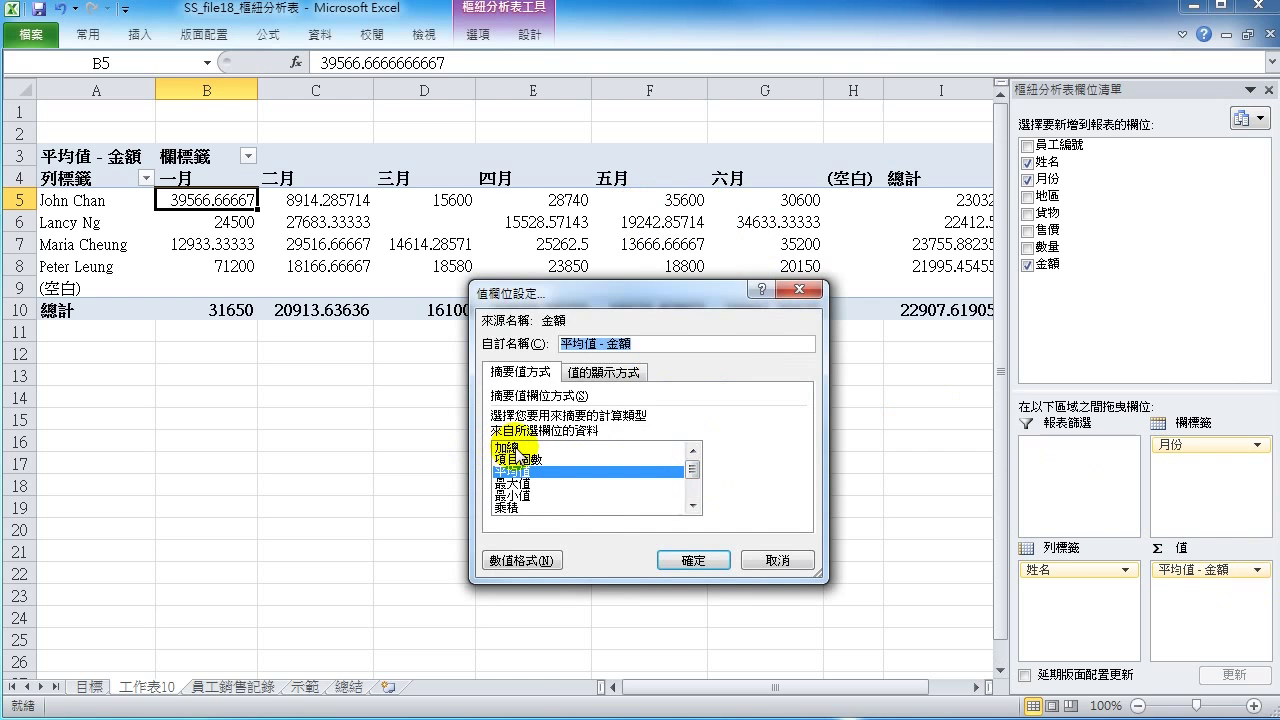
{"action": "left_click", "coordinate": [510, 447]}
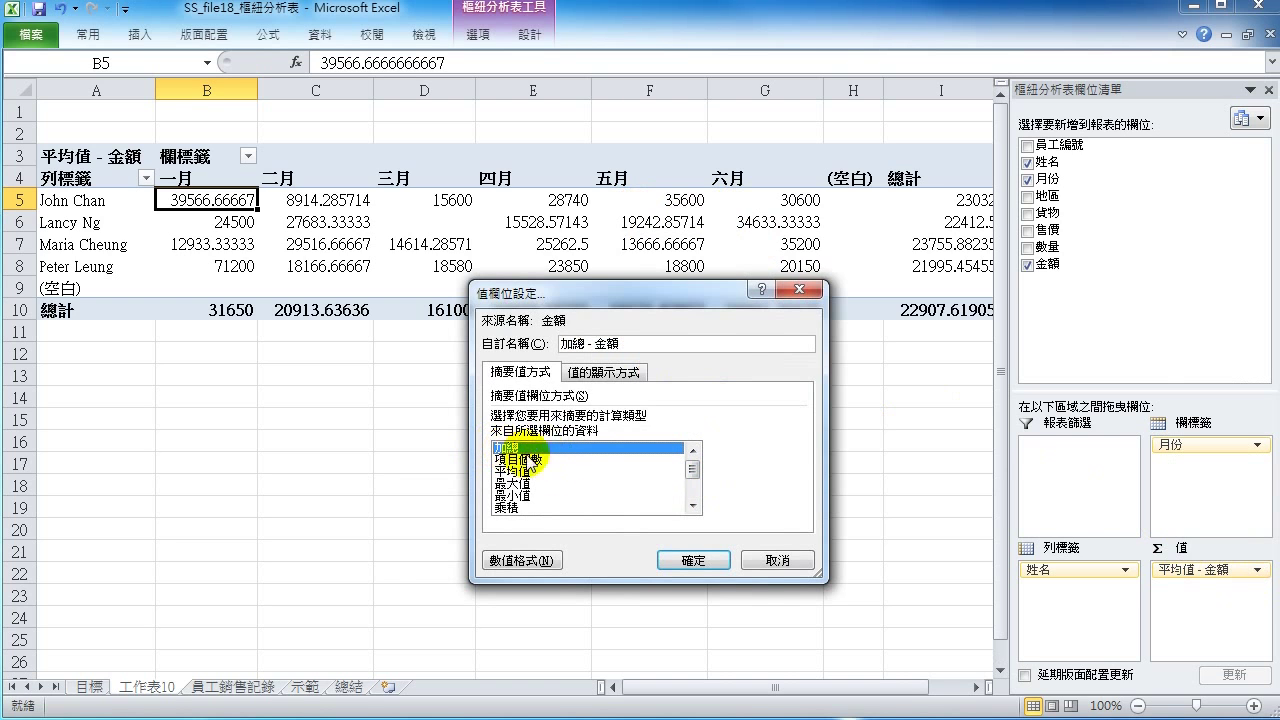
{"action": "left_click", "coordinate": [700, 562]}
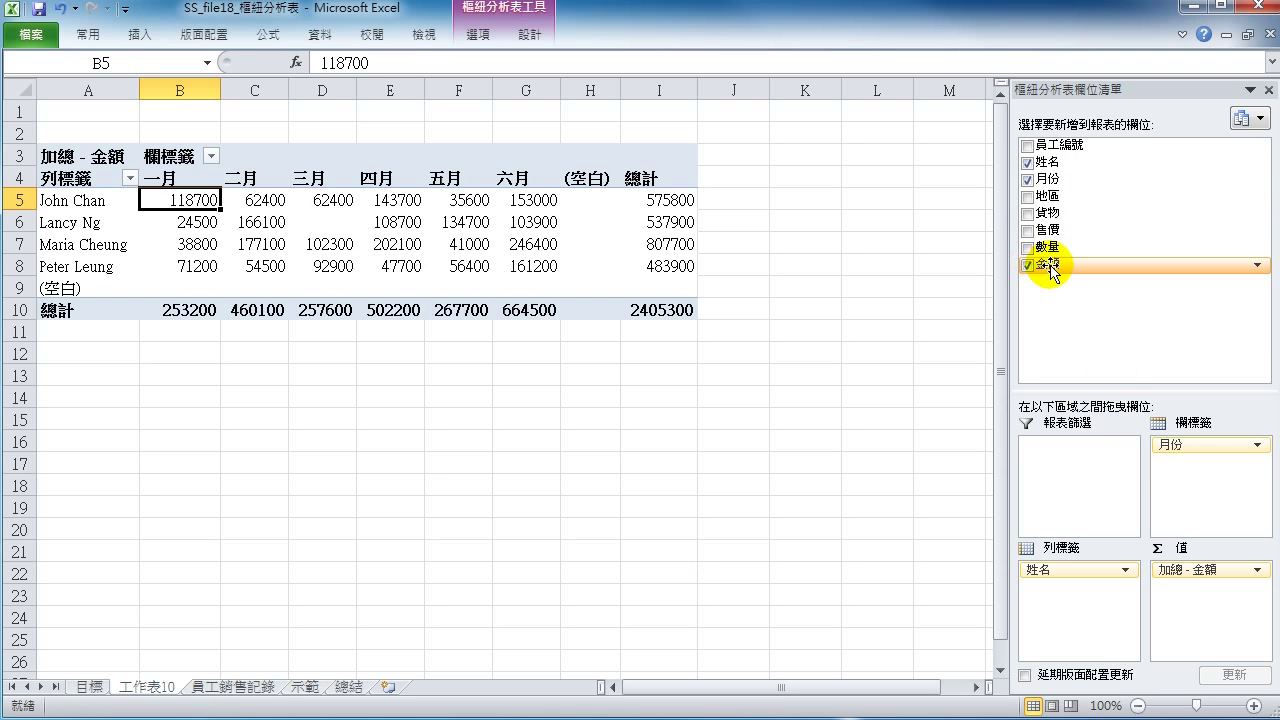
{"action": "left_click_drag", "start_coordinate": [1055, 270], "coordinate": [1190, 605]}
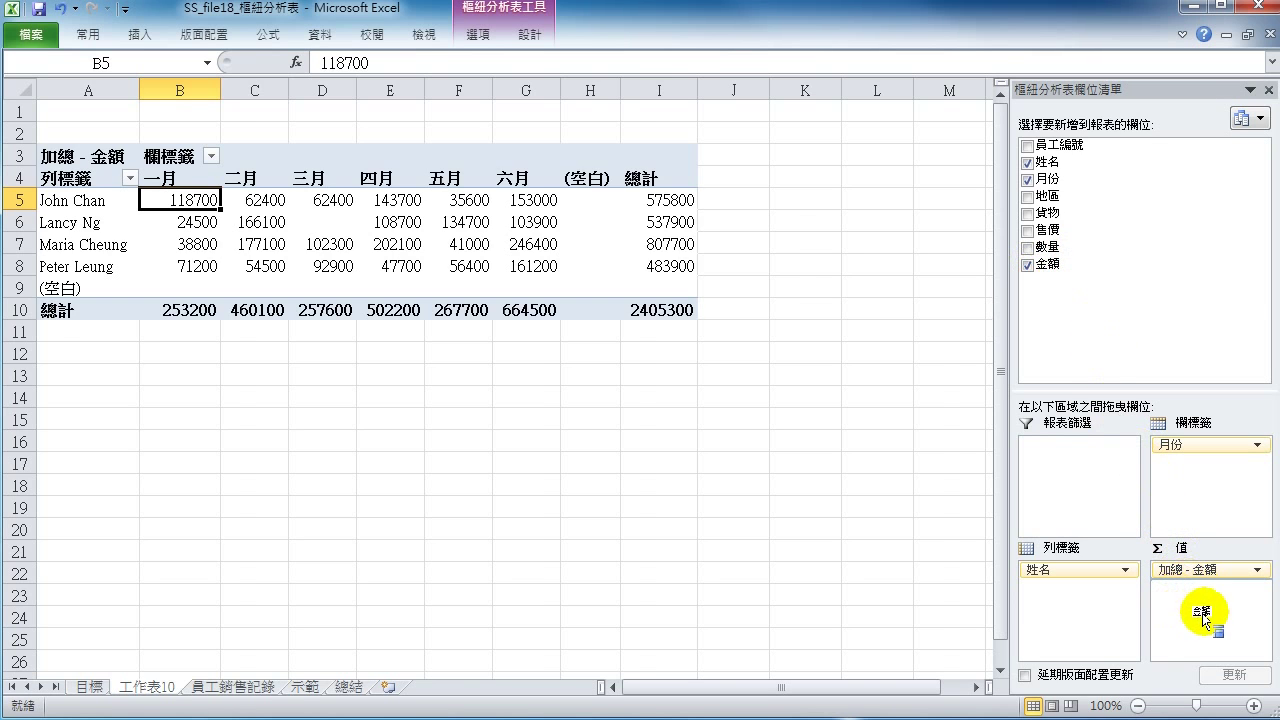
{"action": "left_click_drag", "start_coordinate": [1190, 605], "coordinate": [1195, 612]}
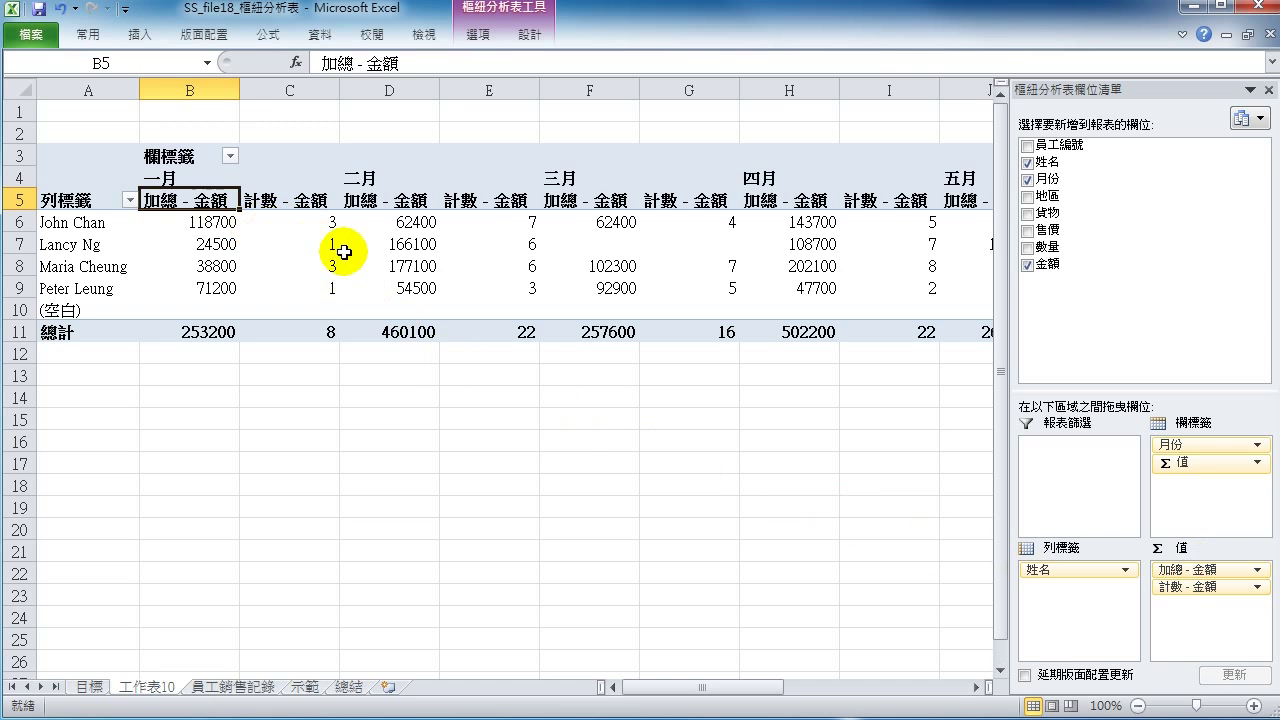
{"action": "left_click", "coordinate": [192, 222]}
{"action": "left_click", "coordinate": [298, 222]}
{"action": "left_click", "coordinate": [216, 238]}
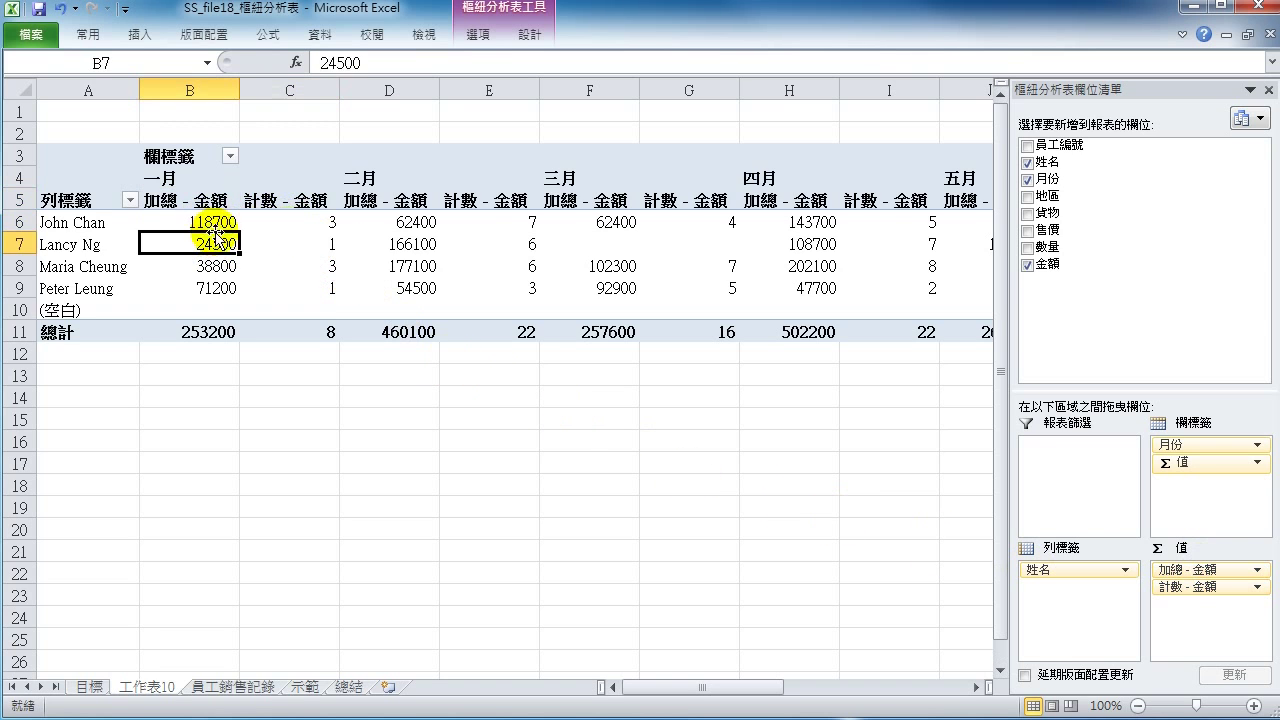
{"action": "left_click", "coordinate": [293, 225]}
{"action": "left_click_drag", "start_coordinate": [195, 175], "coordinate": [257, 286]}
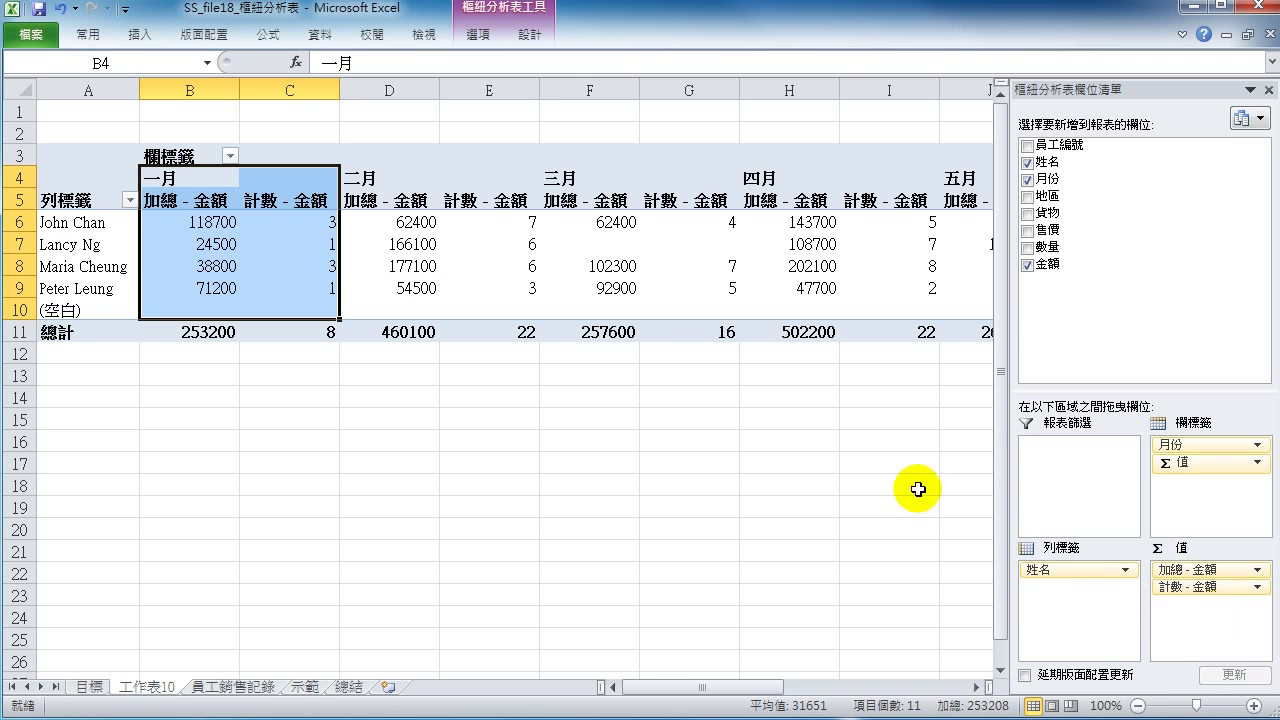
{"action": "left_click", "coordinate": [305, 266]}
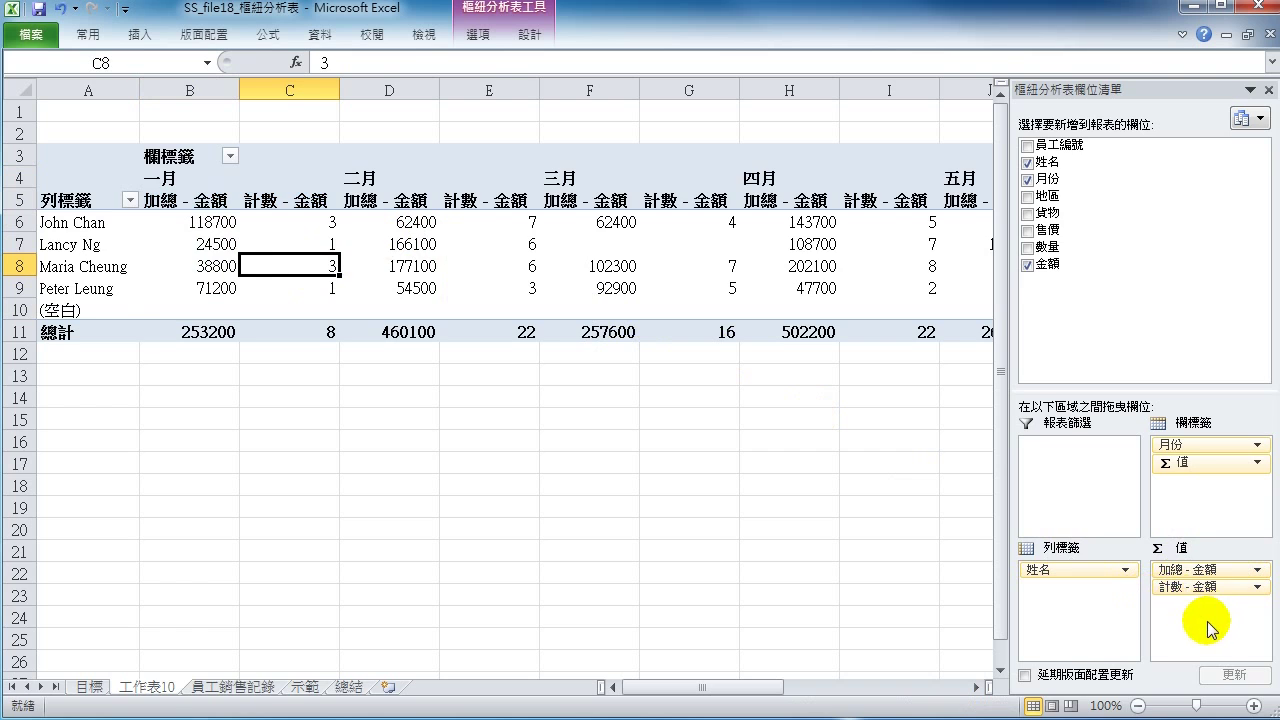
{"action": "left_click_drag", "start_coordinate": [1197, 590], "coordinate": [1147, 337]}
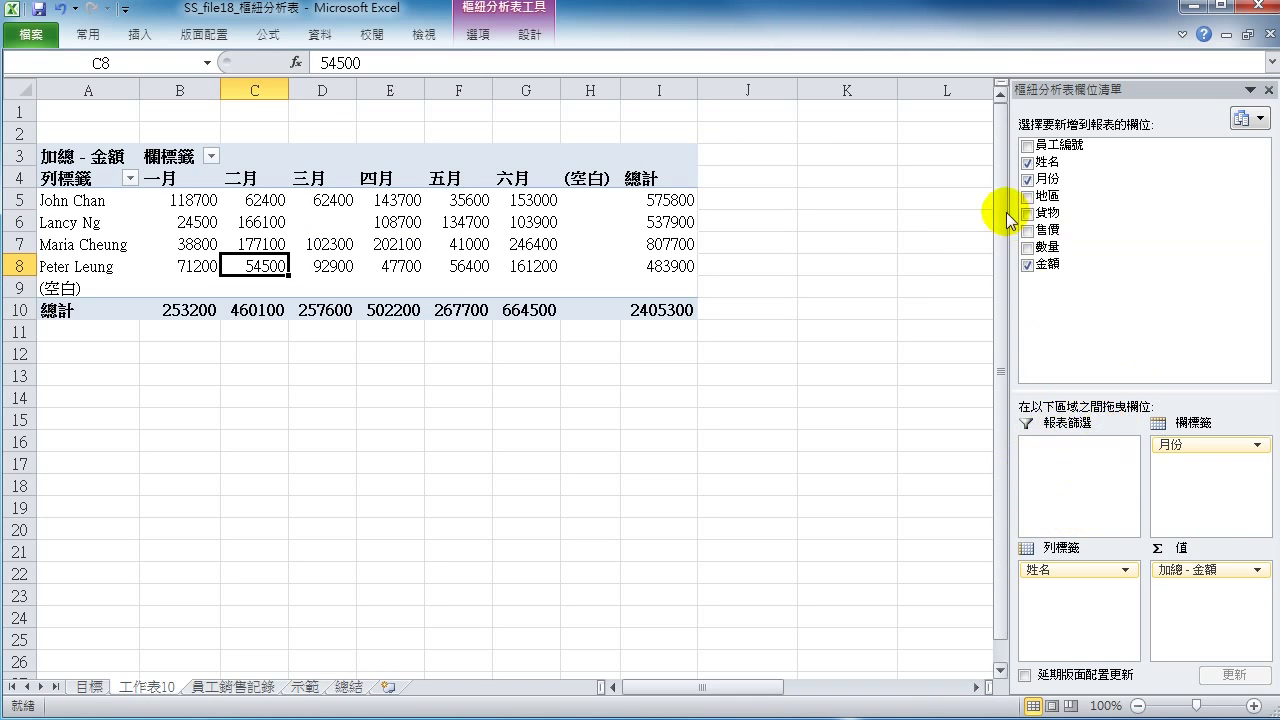
- Add 地區 as a report filter set to 上水, then select the three salespeople's monthly amounts
{"action": "left_click_drag", "start_coordinate": [1052, 197], "coordinate": [1062, 464]}
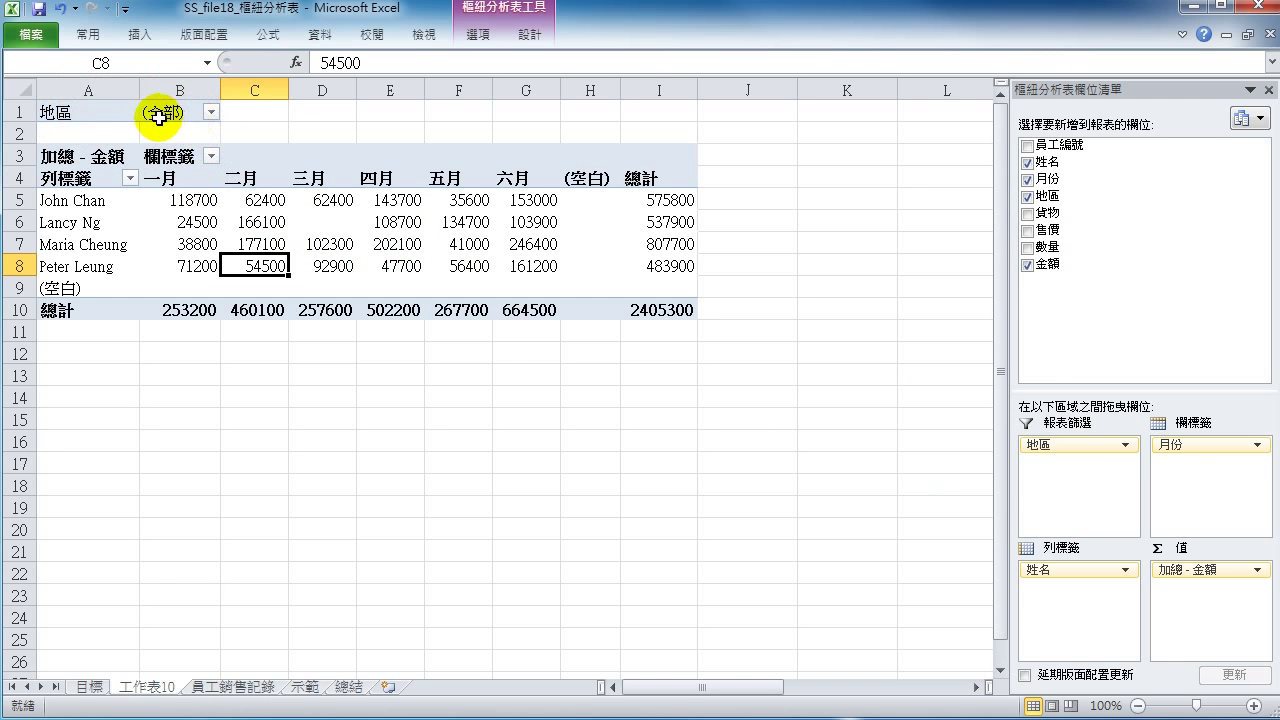
{"action": "left_click", "coordinate": [211, 116]}
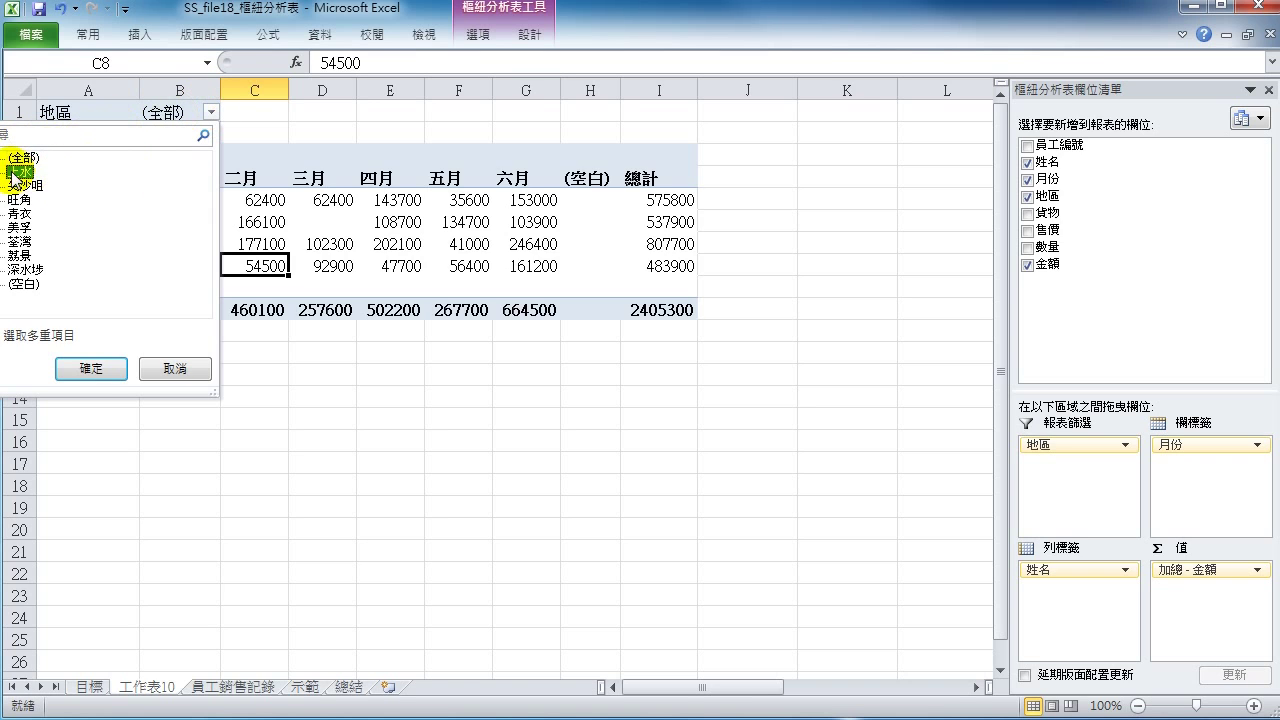
{"action": "left_click", "coordinate": [91, 369]}
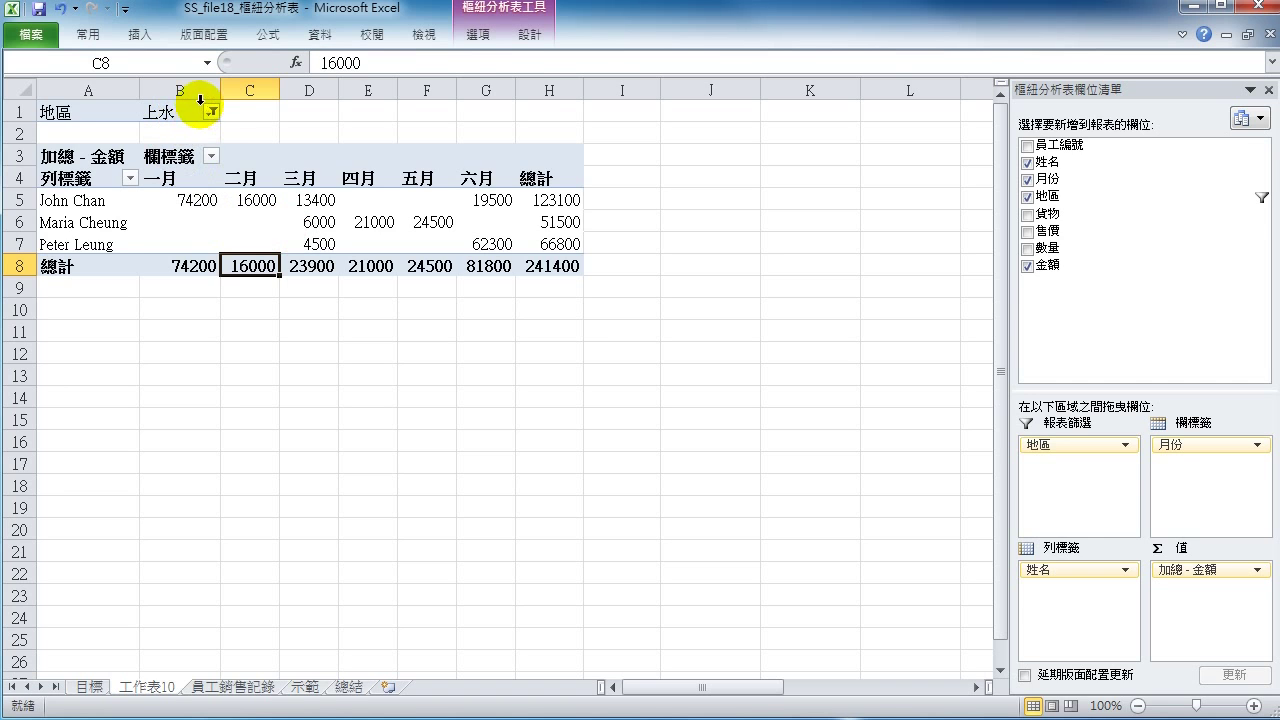
{"action": "left_click_drag", "start_coordinate": [89, 201], "coordinate": [90, 240]}
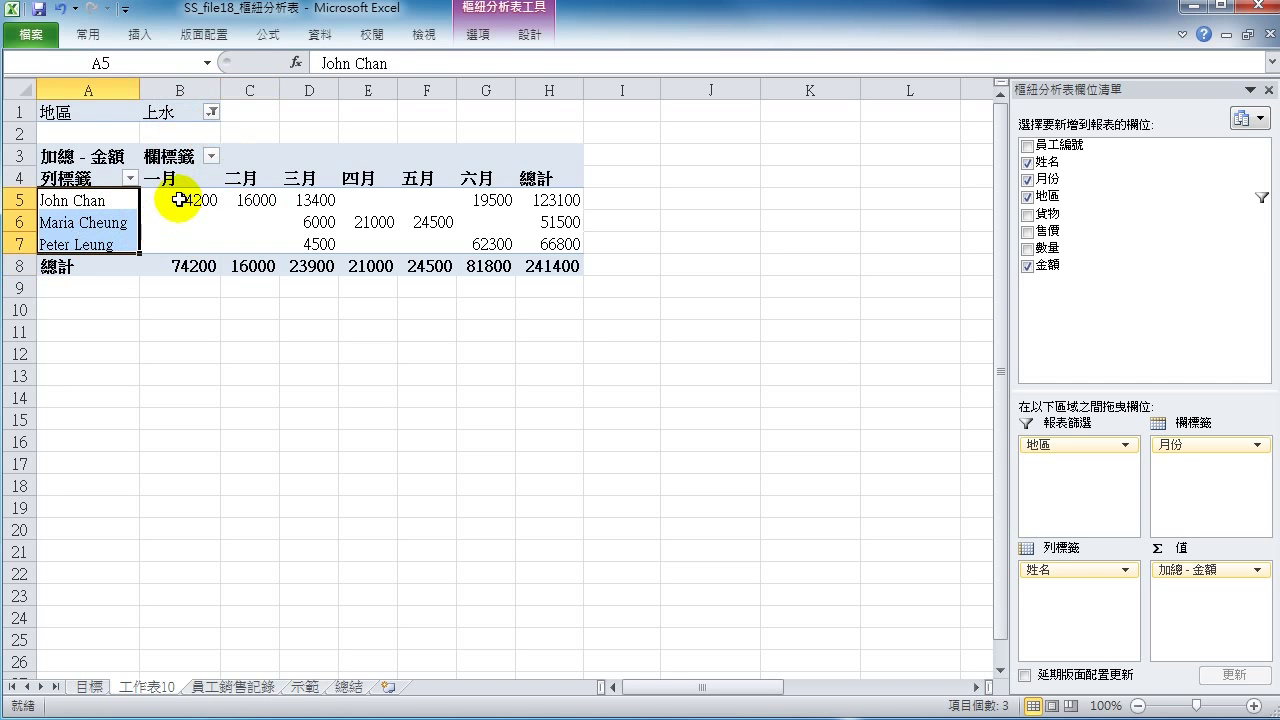
{"action": "left_click_drag", "start_coordinate": [180, 200], "coordinate": [486, 243]}
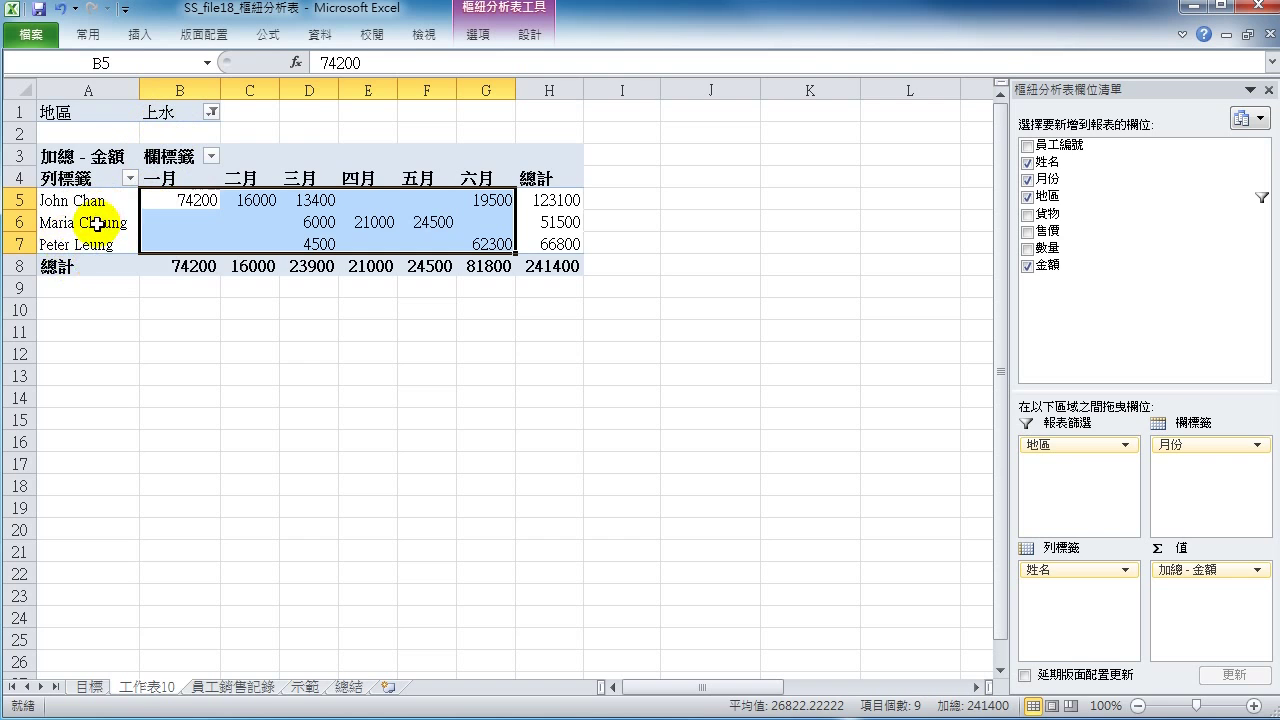
- Set the 地區 filter to 青衣, then change it to 荃灣
{"action": "left_click", "coordinate": [211, 116]}
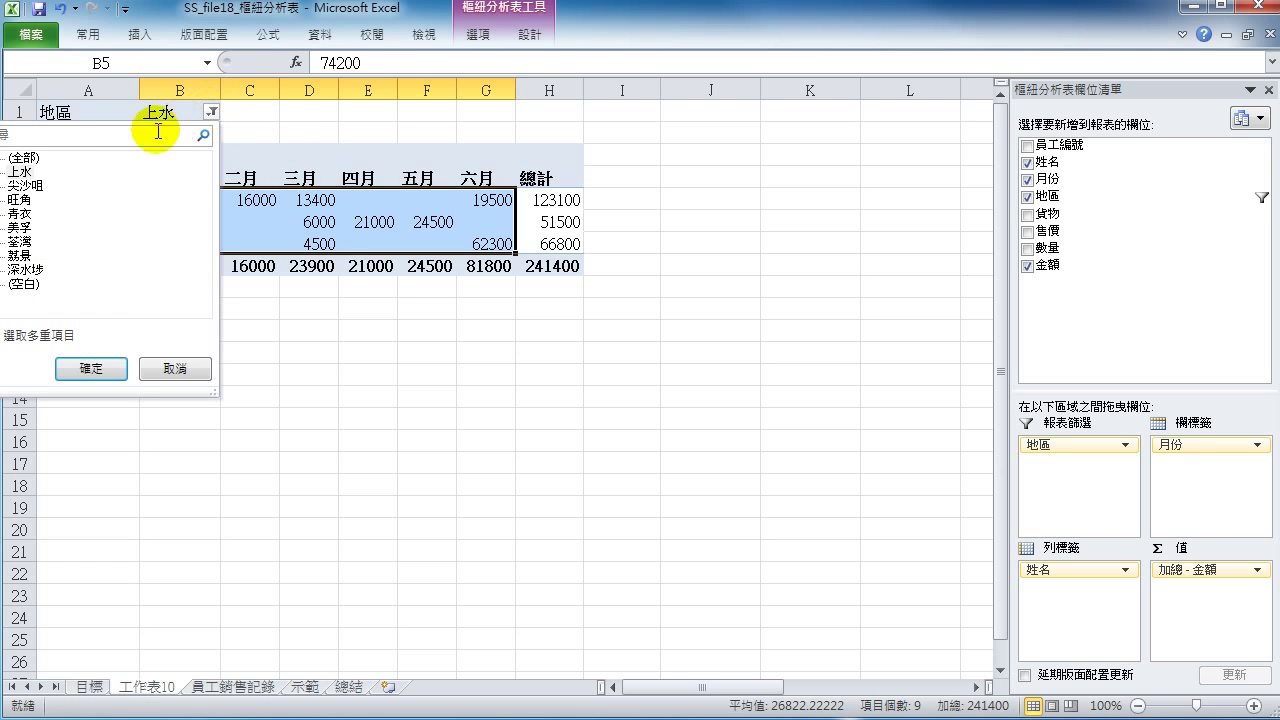
{"action": "left_click", "coordinate": [20, 213]}
{"action": "left_click", "coordinate": [100, 367]}
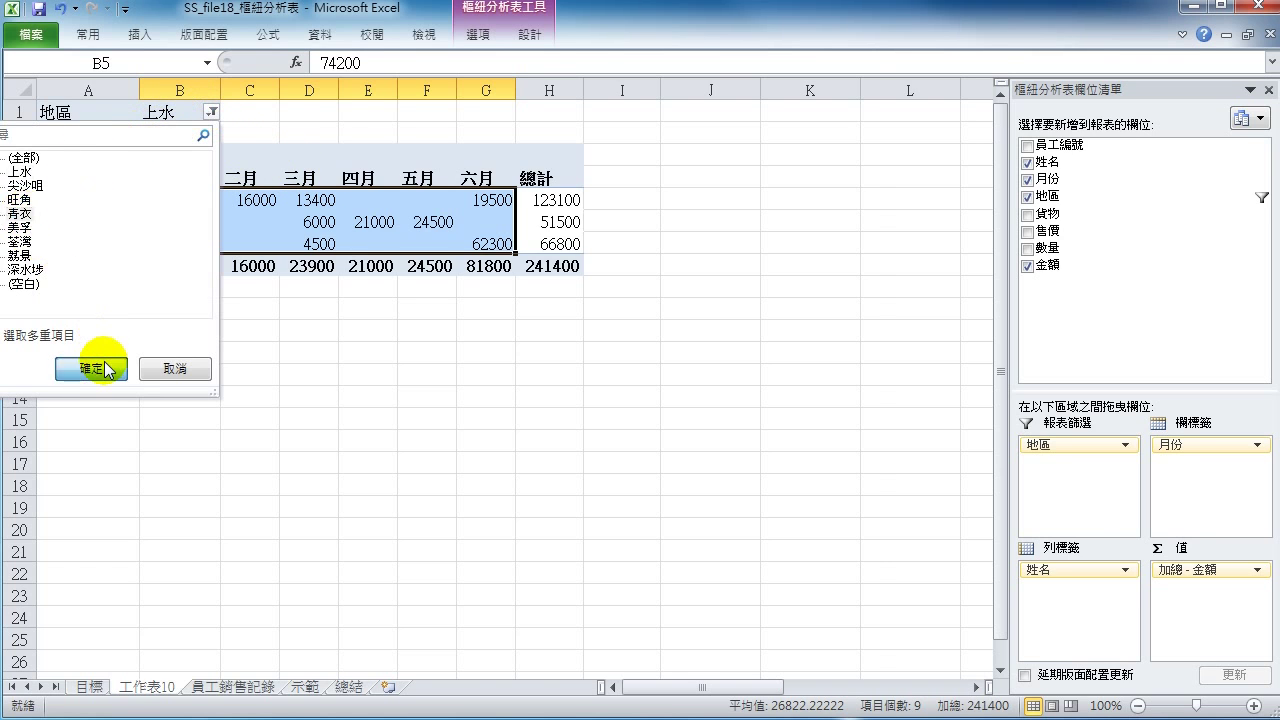
{"action": "left_click", "coordinate": [211, 112]}
{"action": "left_click", "coordinate": [22, 242]}
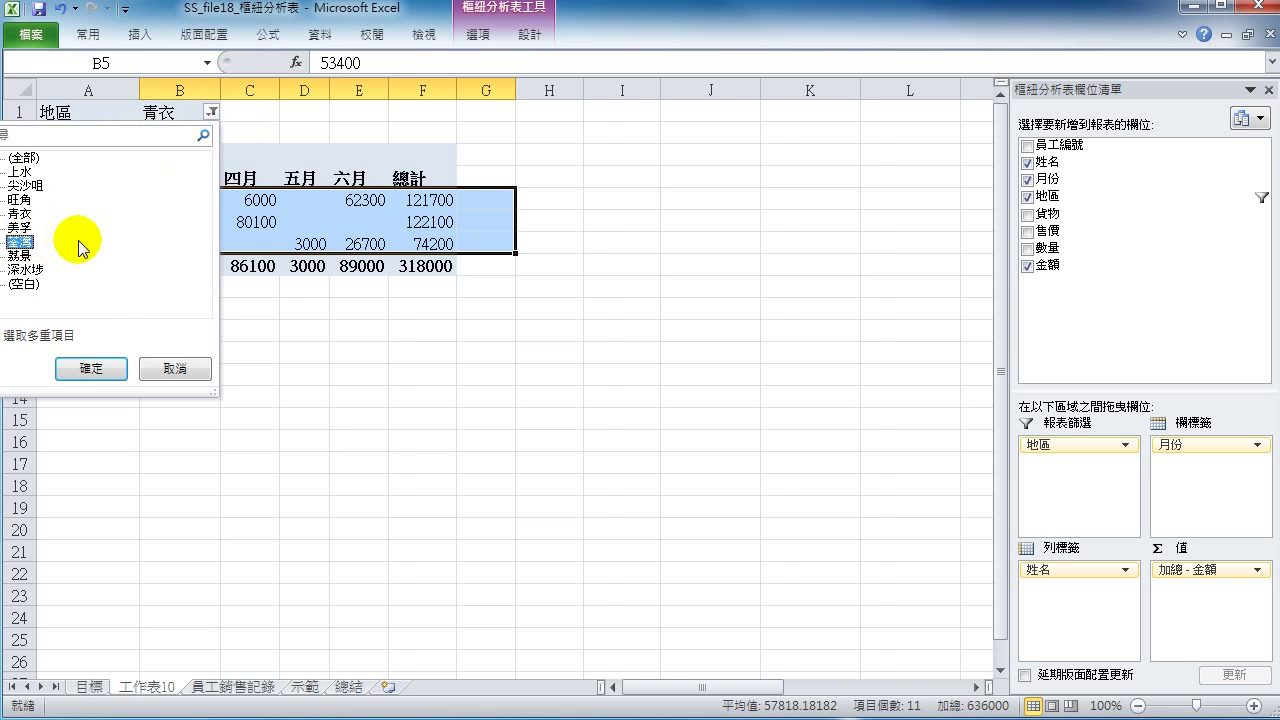
{"action": "left_click", "coordinate": [88, 368]}
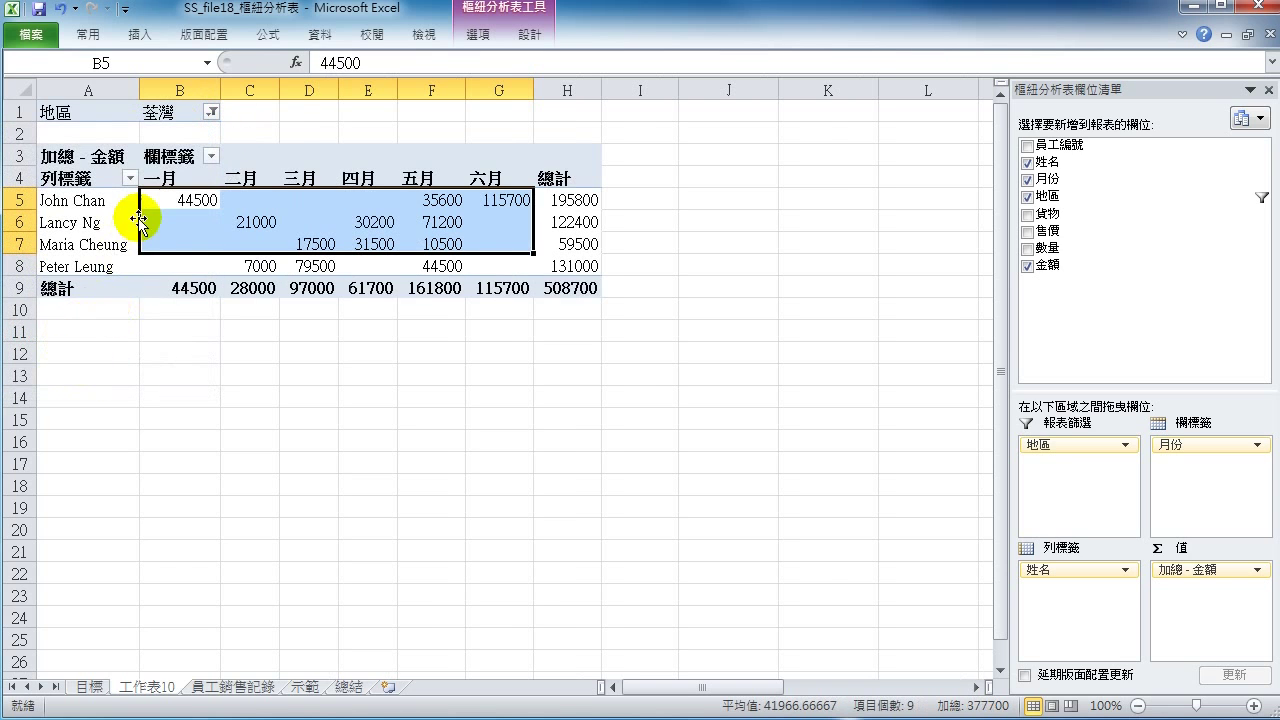
- Select and review the 荃灣 salesperson names and their monthly amounts
{"action": "left_click", "coordinate": [103, 198]}
{"action": "key", "text": "Return"}
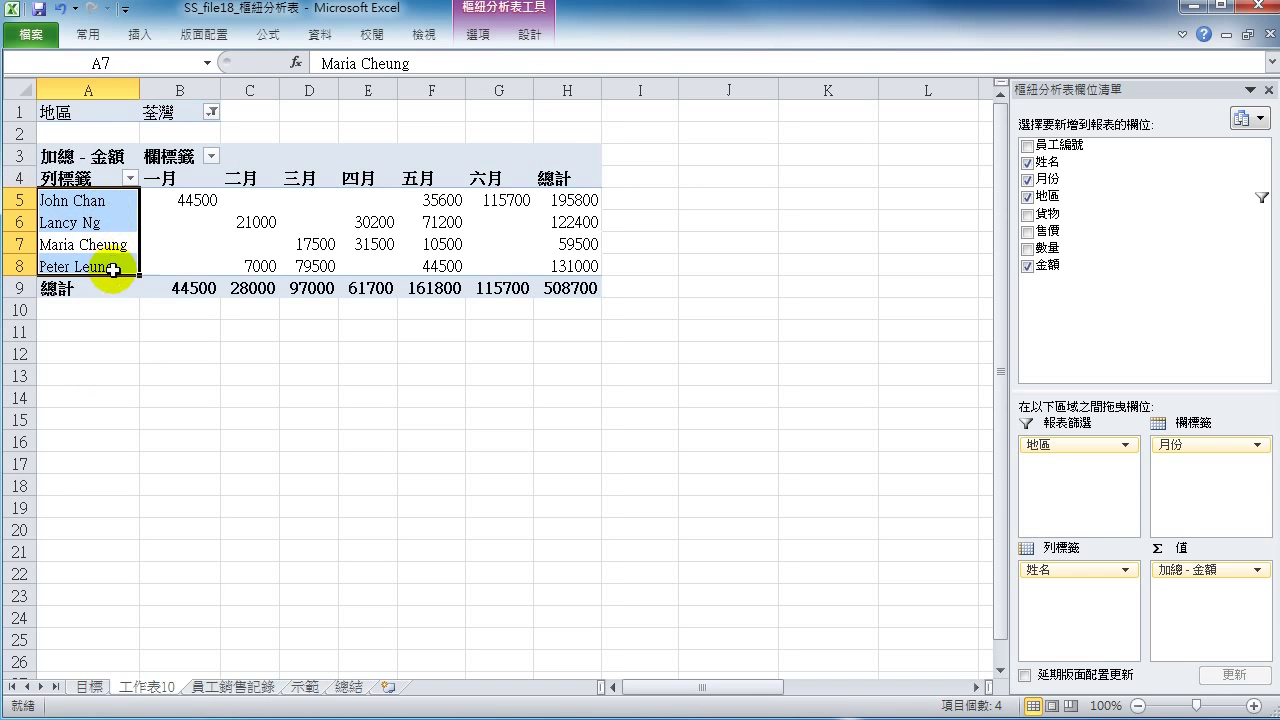
{"action": "key", "text": "Return"}
{"action": "left_click", "coordinate": [206, 224]}
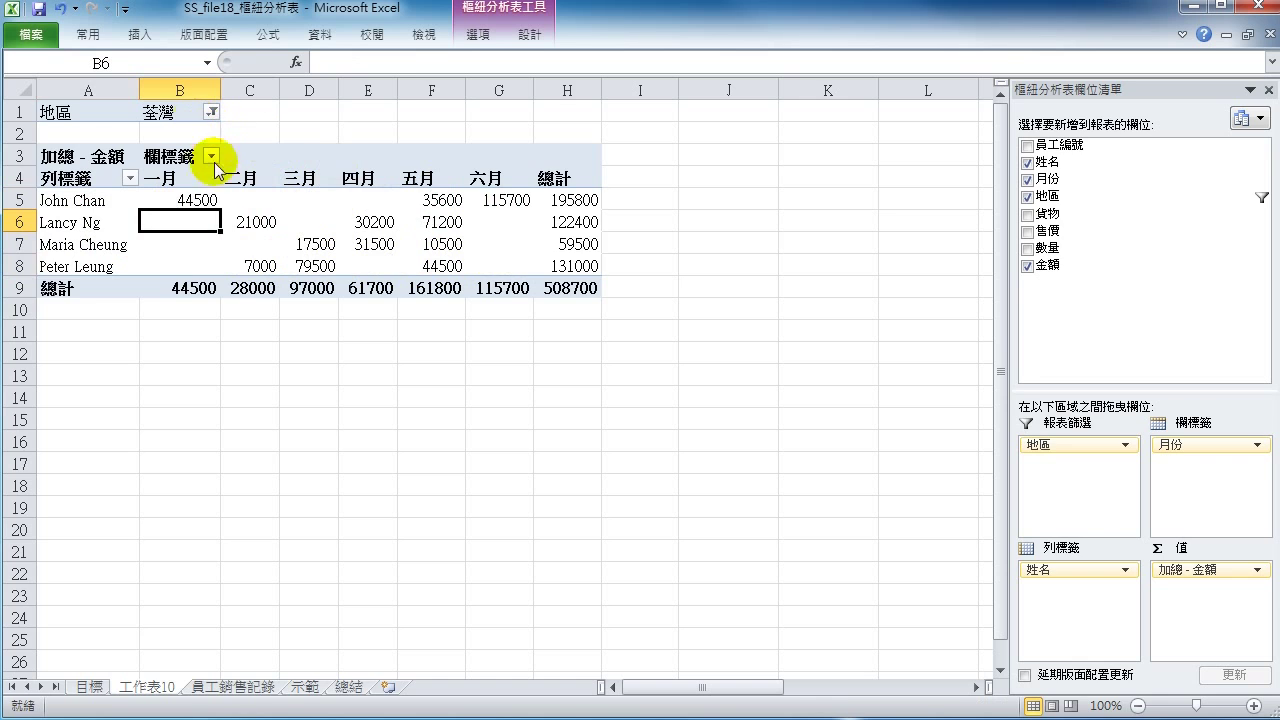
{"action": "left_click", "coordinate": [188, 198]}
{"action": "left_click_drag", "start_coordinate": [188, 198], "coordinate": [500, 264]}
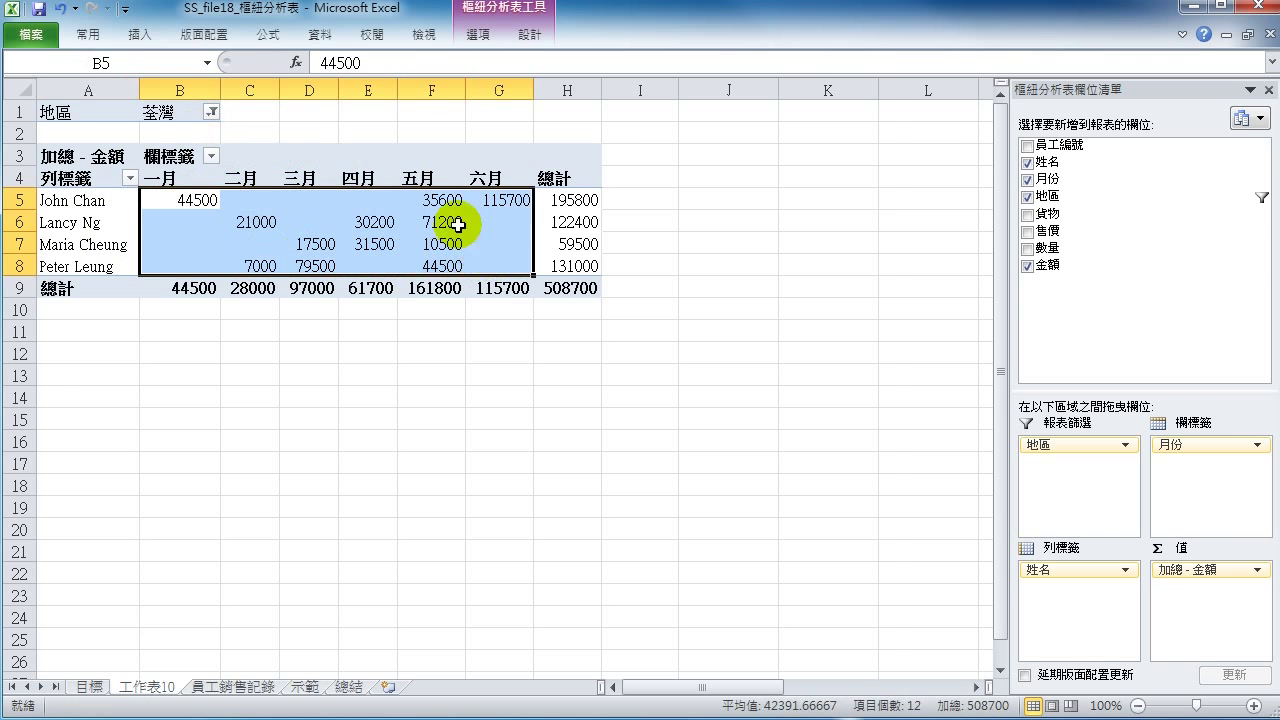
{"action": "left_click", "coordinate": [430, 222]}
{"action": "left_click_drag", "start_coordinate": [191, 218], "coordinate": [190, 266]}
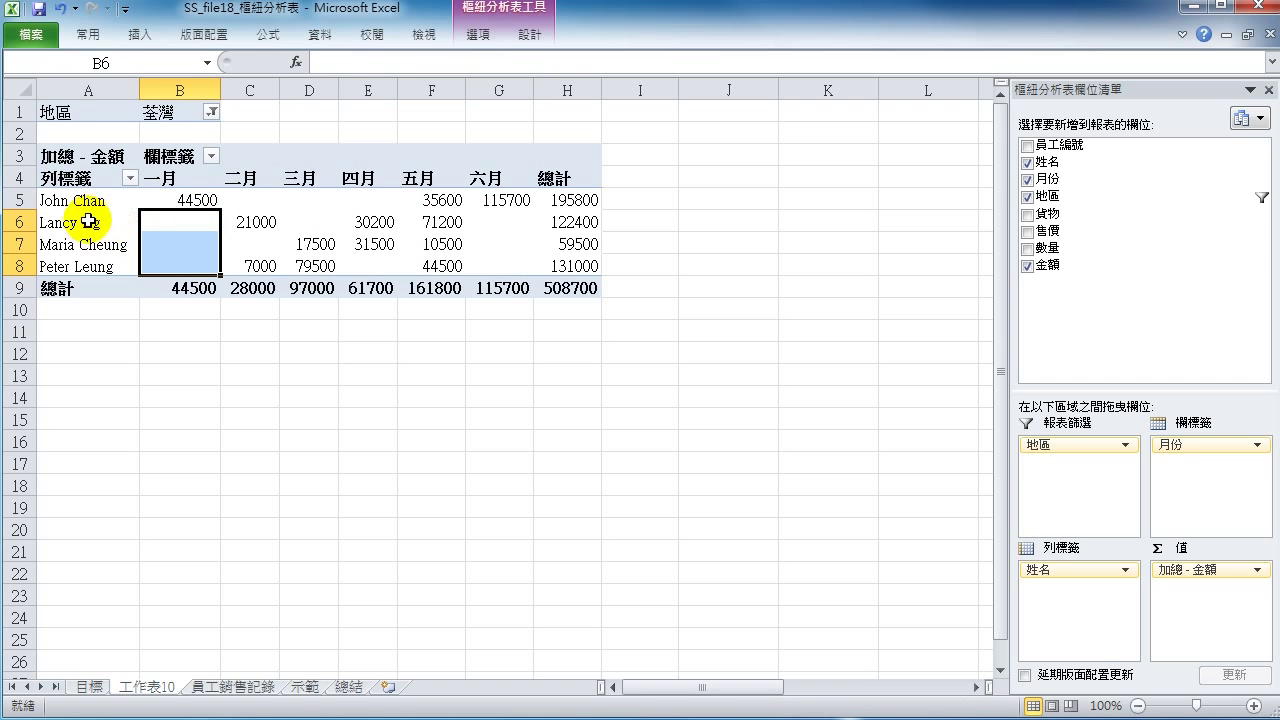
{"action": "left_click", "coordinate": [258, 197]}
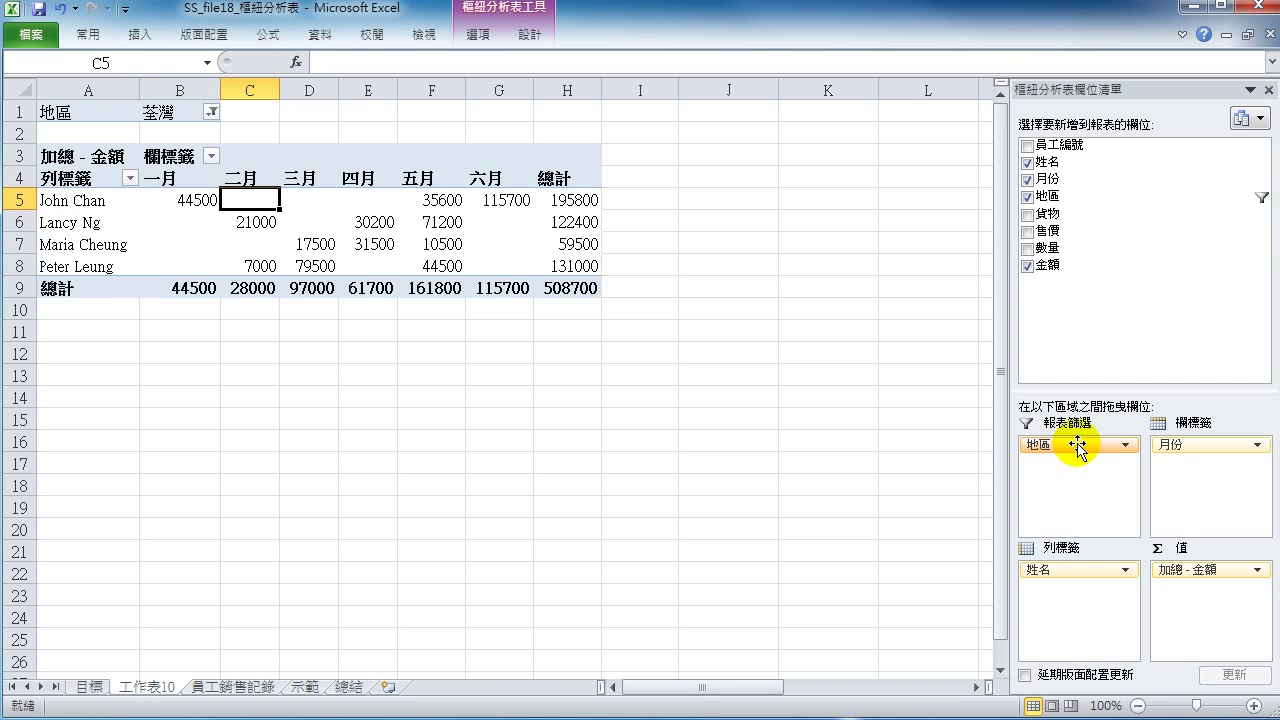
{"action": "left_click_drag", "start_coordinate": [1077, 447], "coordinate": [1077, 593]}
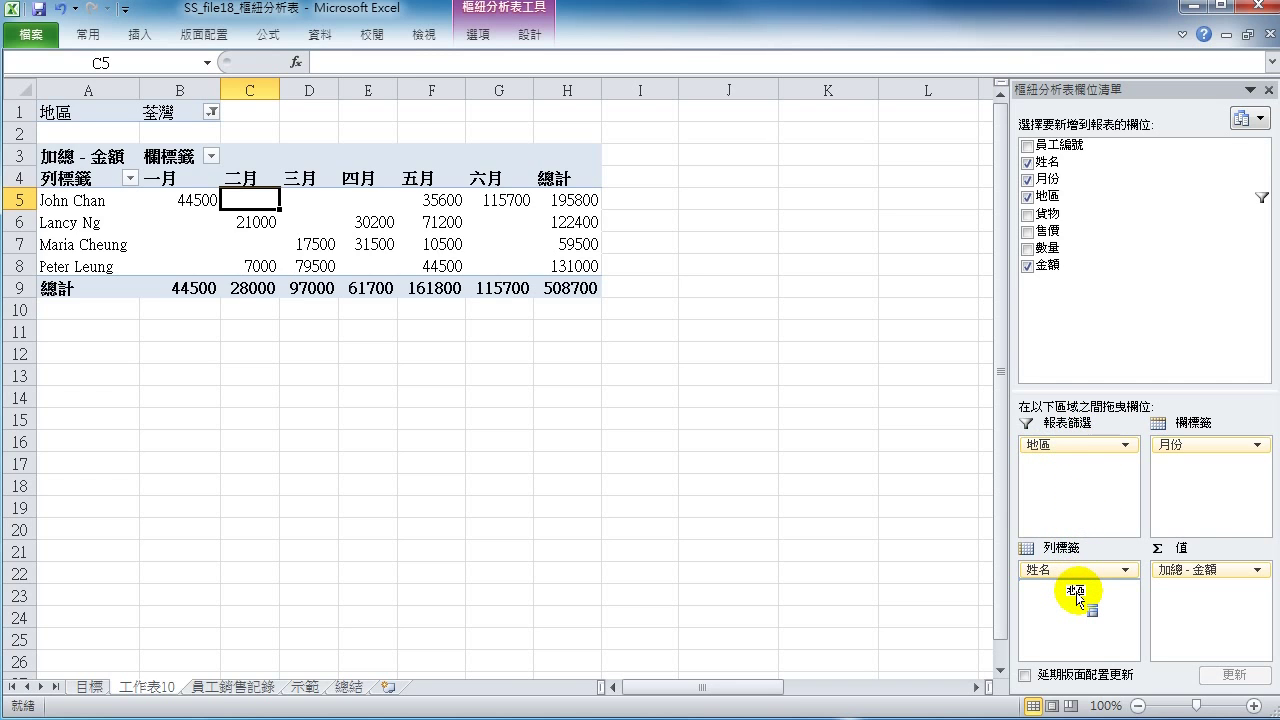
{"action": "left_click_drag", "start_coordinate": [1077, 593], "coordinate": [1086, 603]}
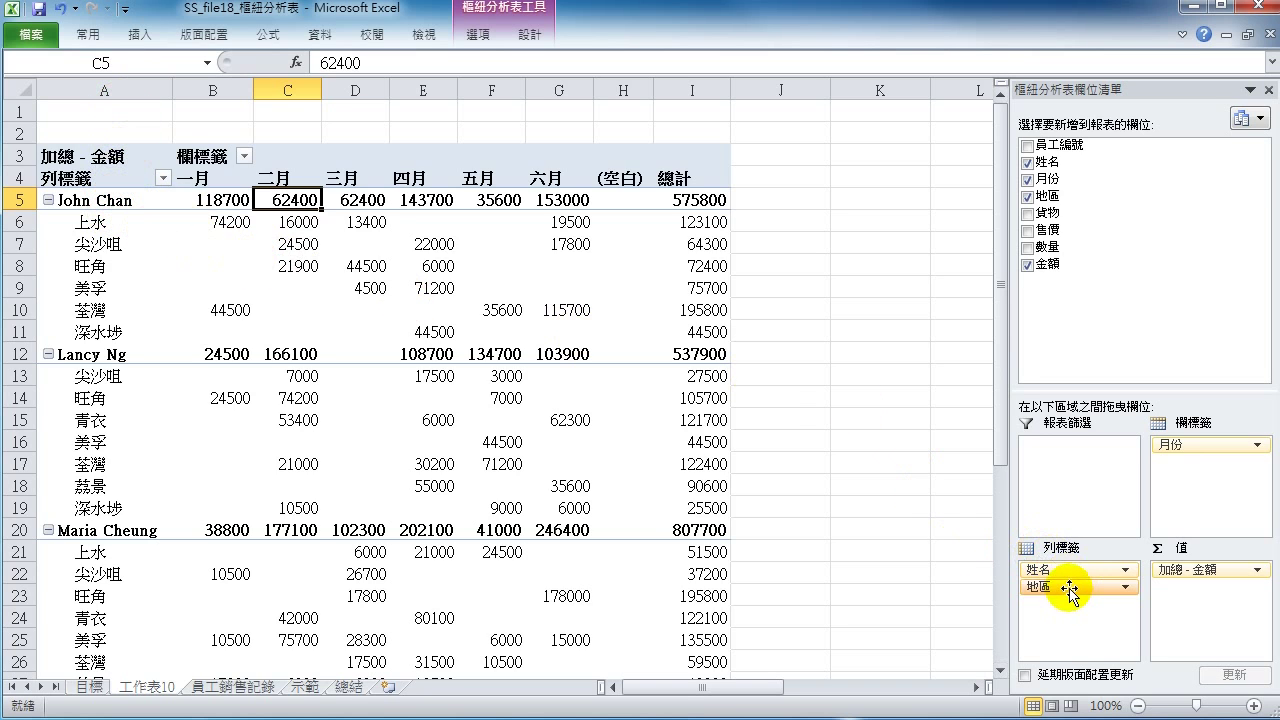
{"action": "left_click", "coordinate": [100, 244]}
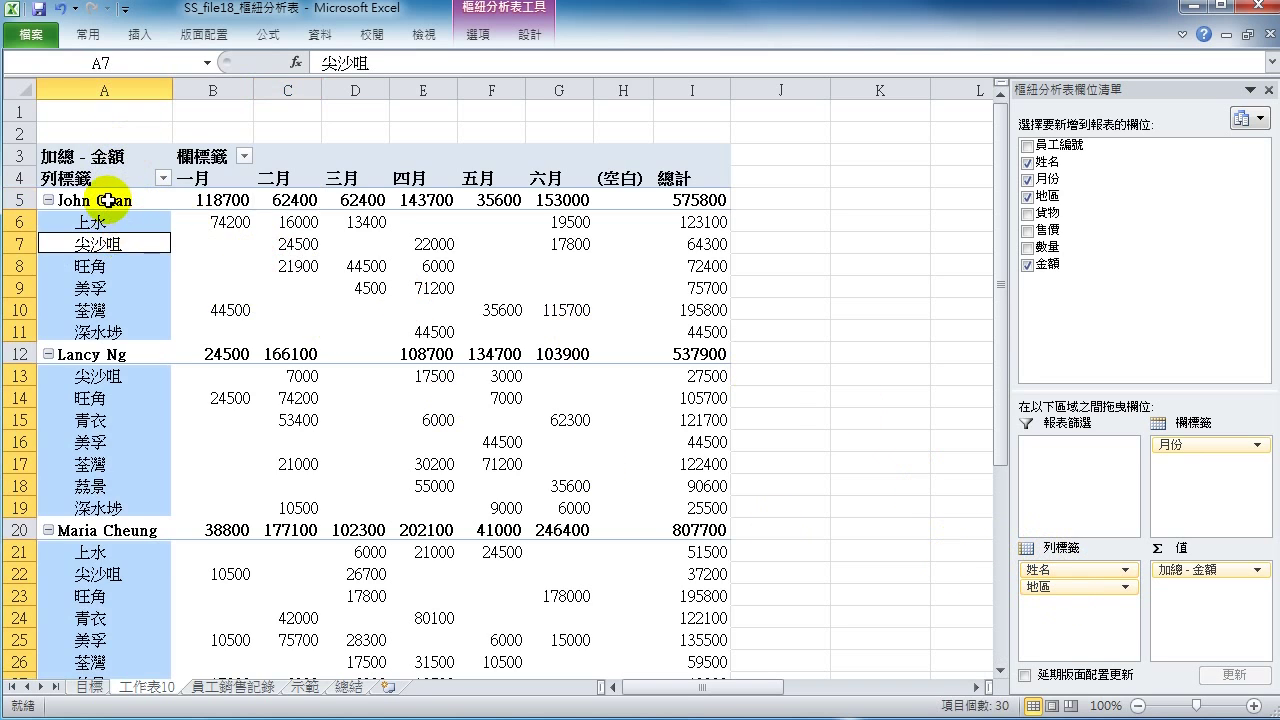
{"action": "left_click", "coordinate": [92, 197]}
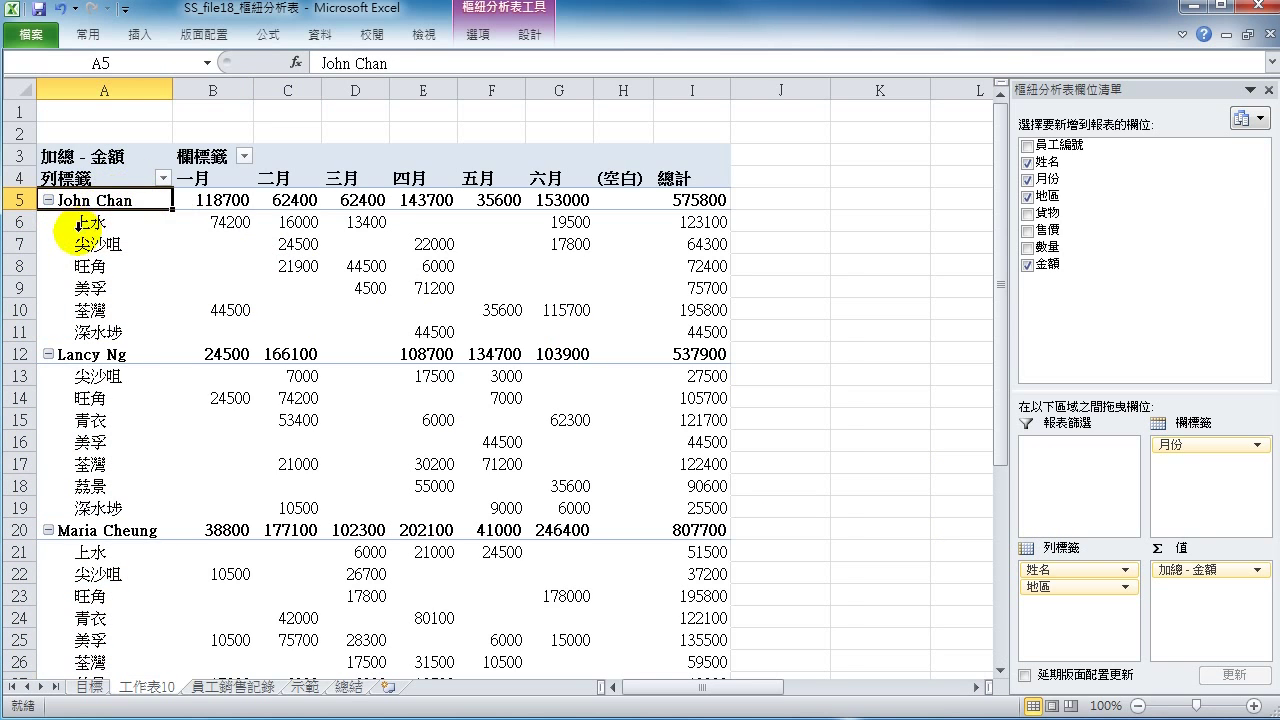
{"action": "left_click_drag", "start_coordinate": [20, 222], "coordinate": [20, 330]}
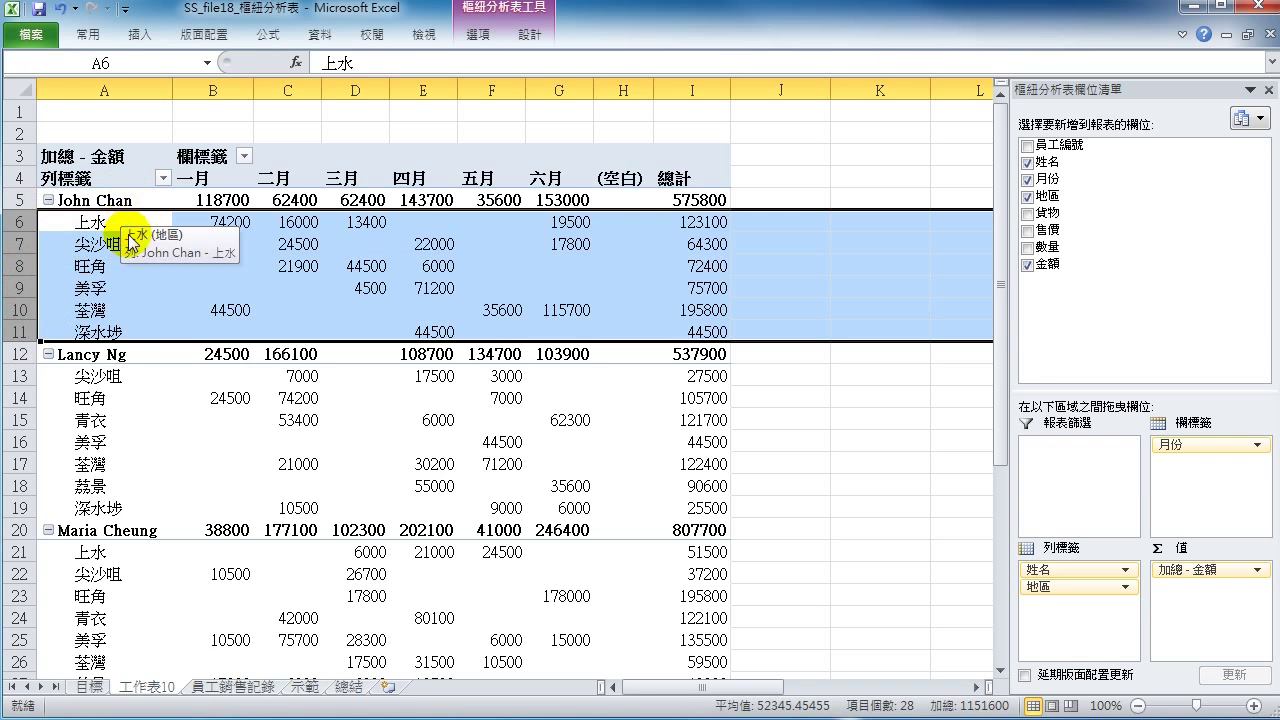
{"action": "mouse_move", "coordinate": [205, 222]}
{"action": "left_mouse_down"}
{"action": "mouse_move", "coordinate": [242, 288]}
{"action": "mouse_move", "coordinate": [578, 325]}
{"action": "left_mouse_up"}
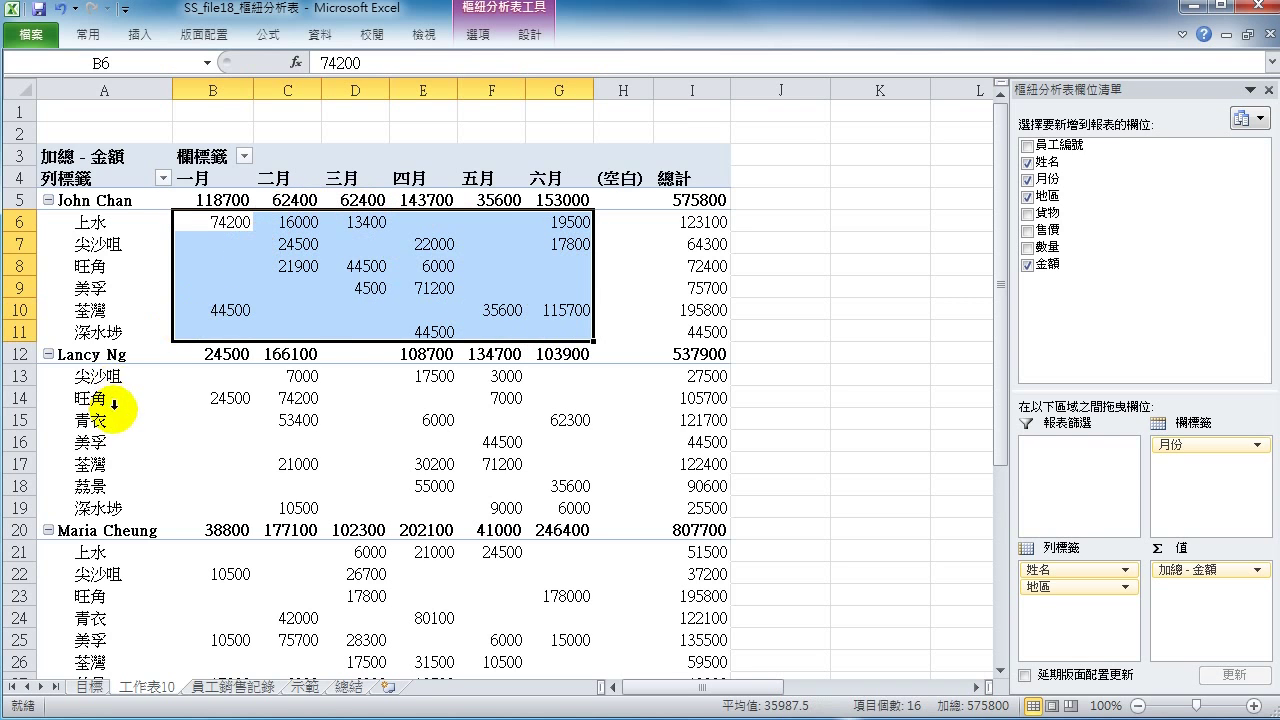
{"action": "scroll", "coordinate": [130, 408], "scroll_direction": "down", "scroll_amount": 1}
{"action": "scroll", "coordinate": [132, 407], "scroll_direction": "down", "scroll_amount": 1}
{"action": "scroll", "coordinate": [132, 407], "scroll_direction": "down", "scroll_amount": 2}
{"action": "scroll", "coordinate": [132, 407], "scroll_direction": "down", "scroll_amount": 2}
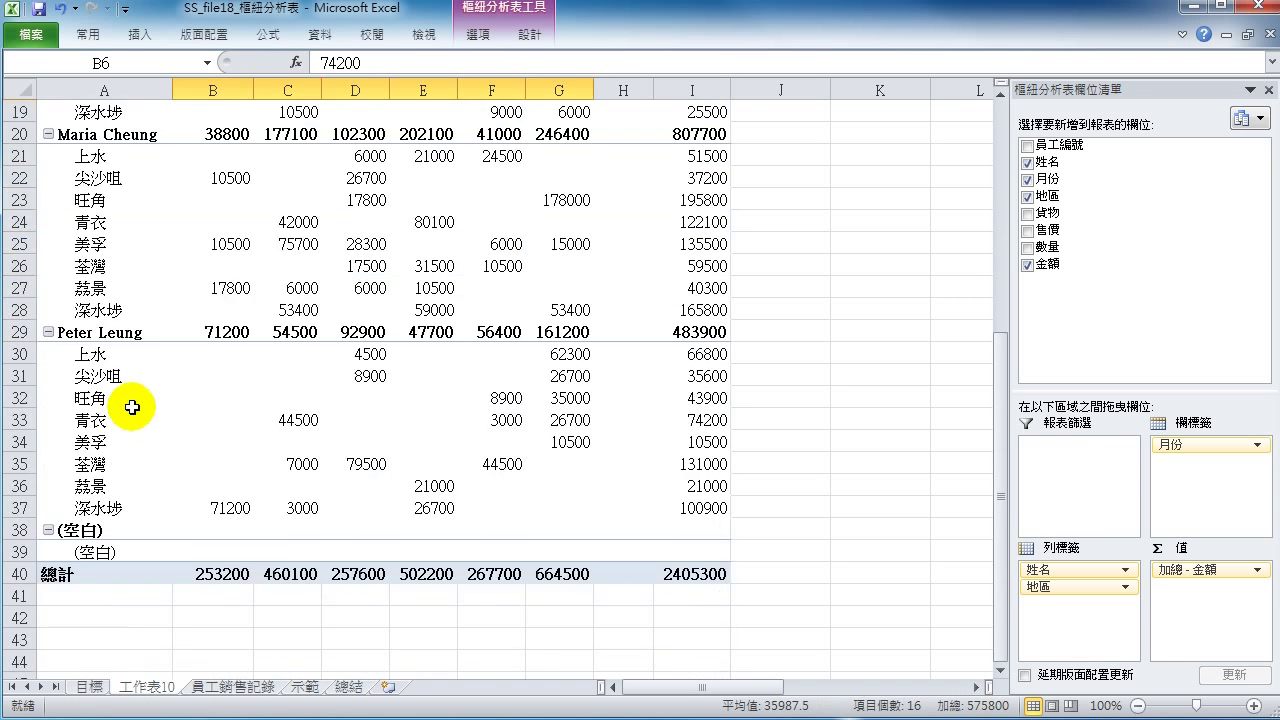
{"action": "scroll", "coordinate": [132, 407], "scroll_direction": "down", "scroll_amount": 2}
{"action": "scroll", "coordinate": [132, 407], "scroll_direction": "up", "scroll_amount": 5}
{"action": "scroll", "coordinate": [132, 407], "scroll_direction": "up", "scroll_amount": 3}
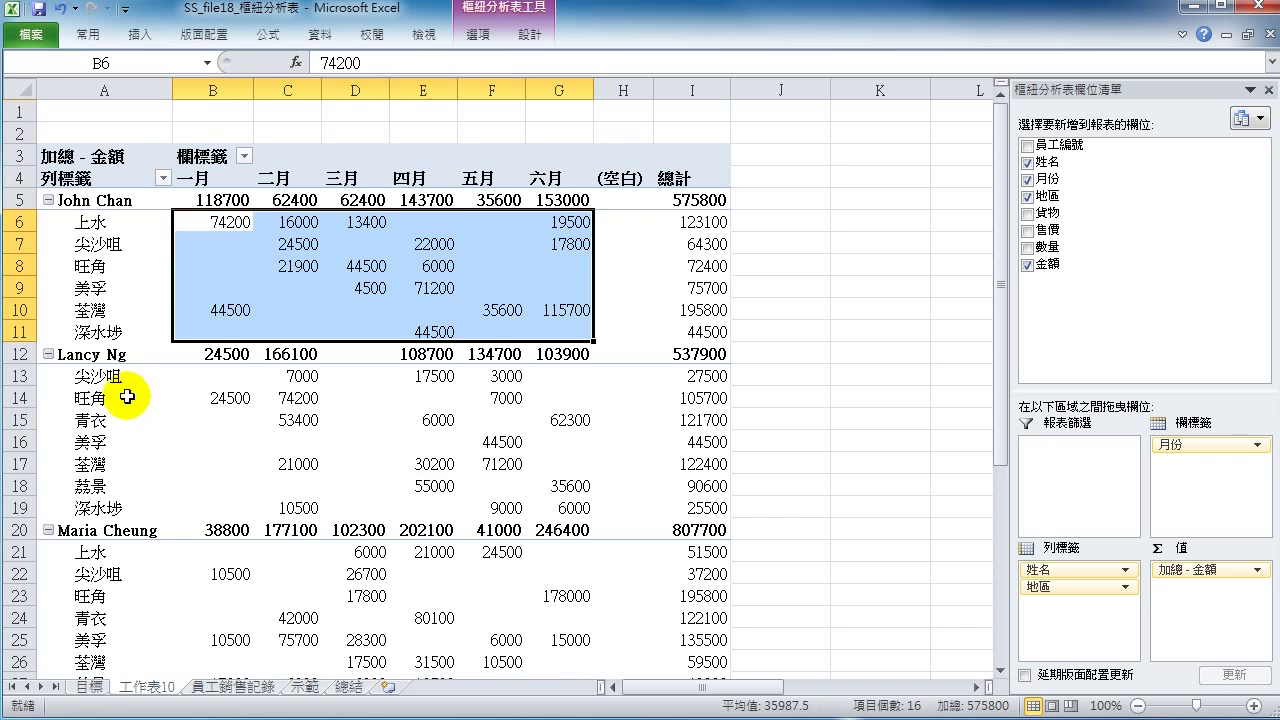
{"action": "left_click", "coordinate": [120, 238]}
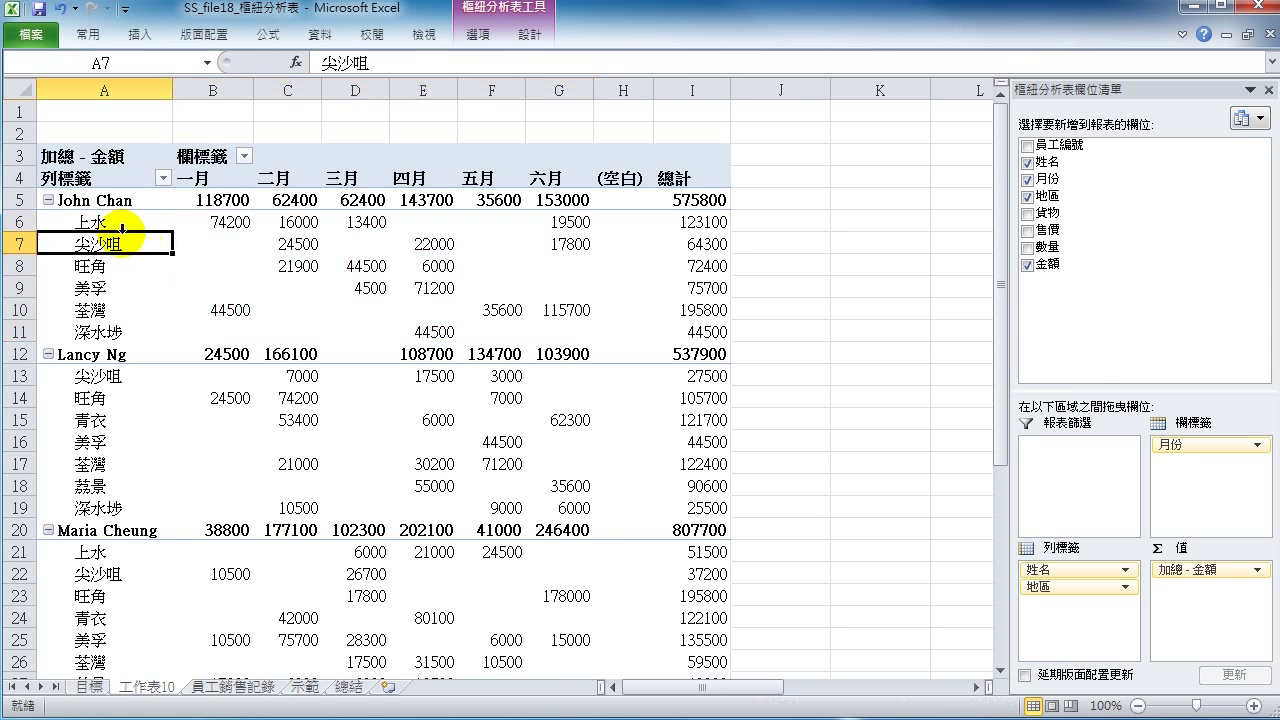
{"action": "left_click", "coordinate": [48, 201]}
{"action": "left_click", "coordinate": [48, 223]}
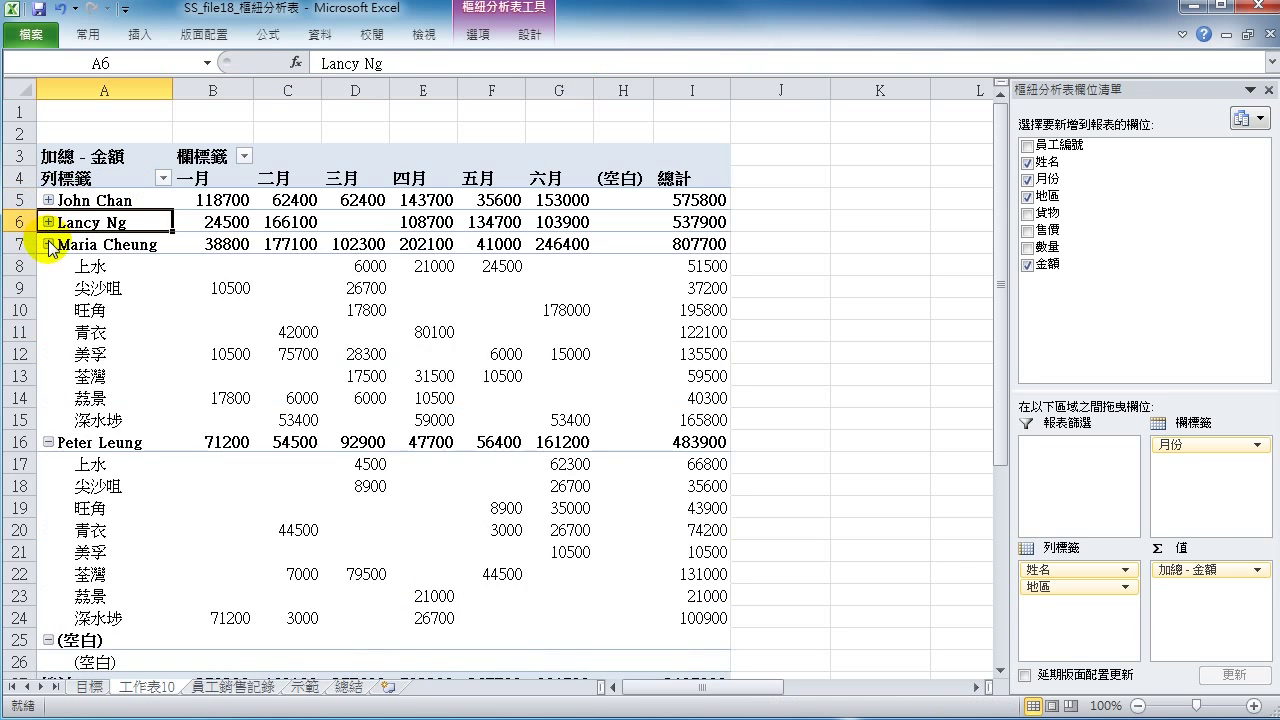
{"action": "left_click", "coordinate": [48, 244]}
{"action": "left_click", "coordinate": [48, 266]}
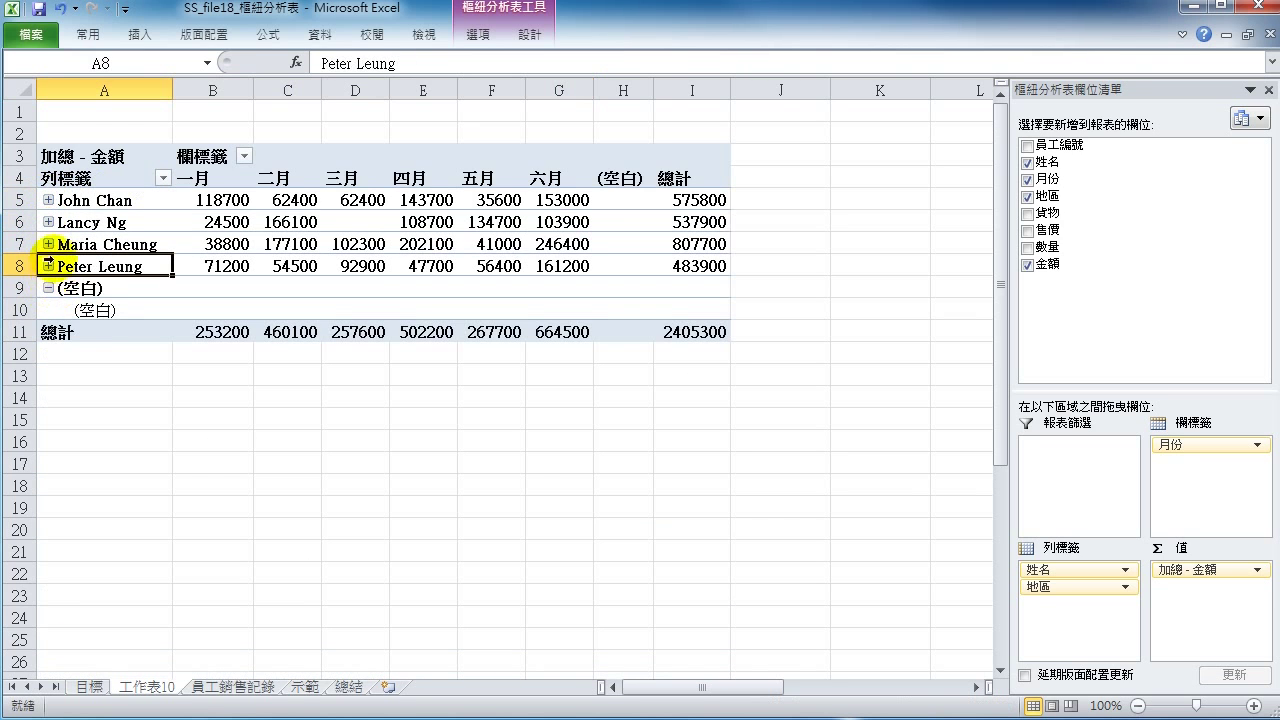
{"action": "left_click", "coordinate": [48, 200]}
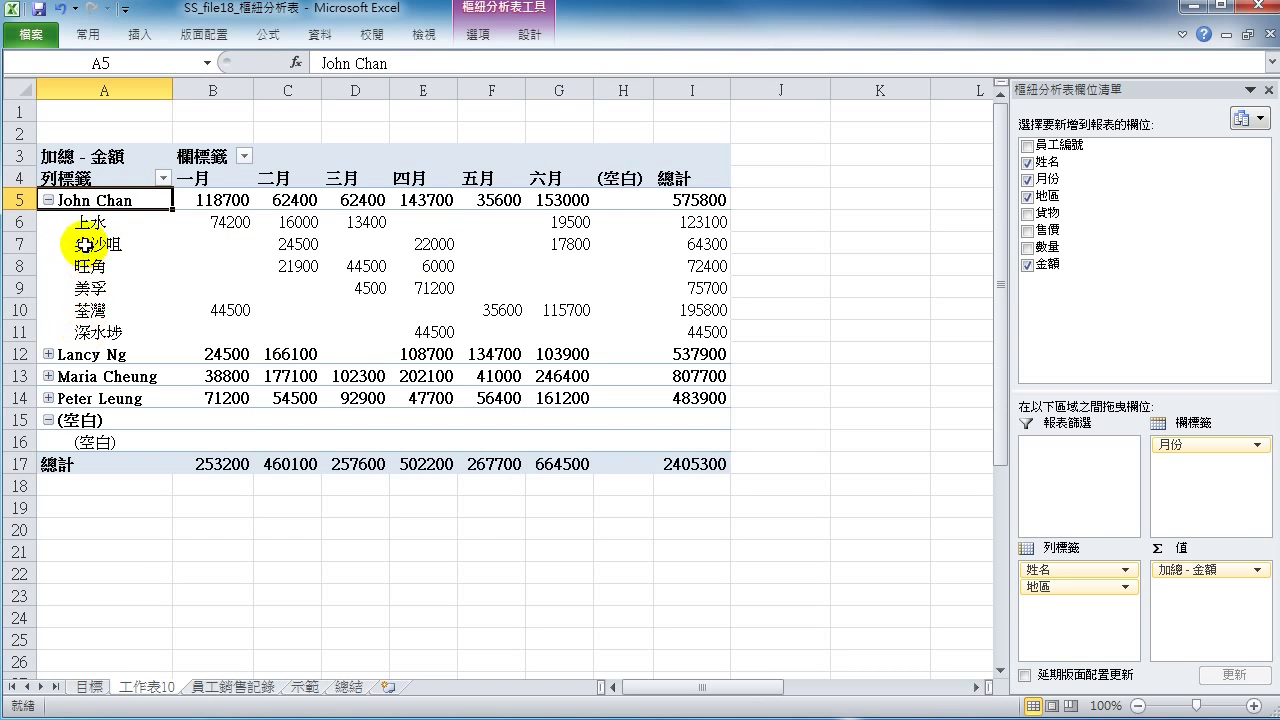
{"action": "mouse_move", "coordinate": [88, 222]}
{"action": "left_mouse_down"}
{"action": "mouse_move", "coordinate": [521, 312]}
{"action": "mouse_move", "coordinate": [545, 331]}
{"action": "left_mouse_up"}
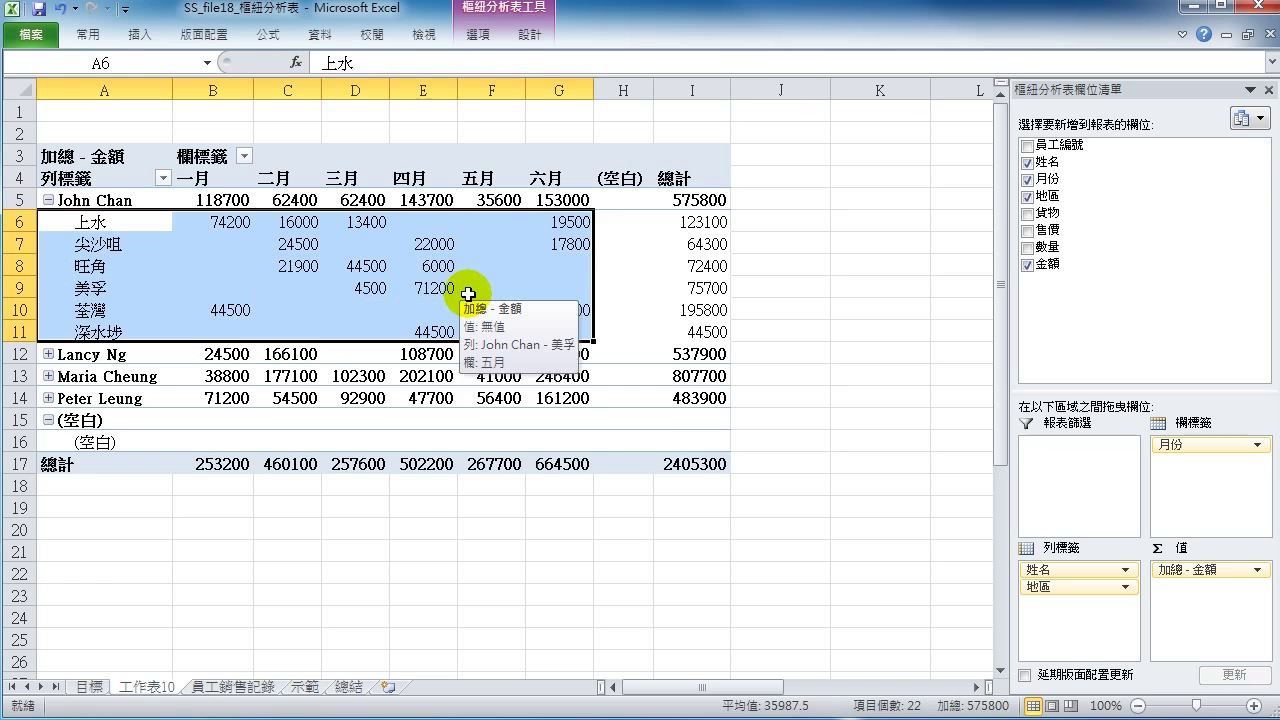
{"action": "left_click", "coordinate": [47, 199]}
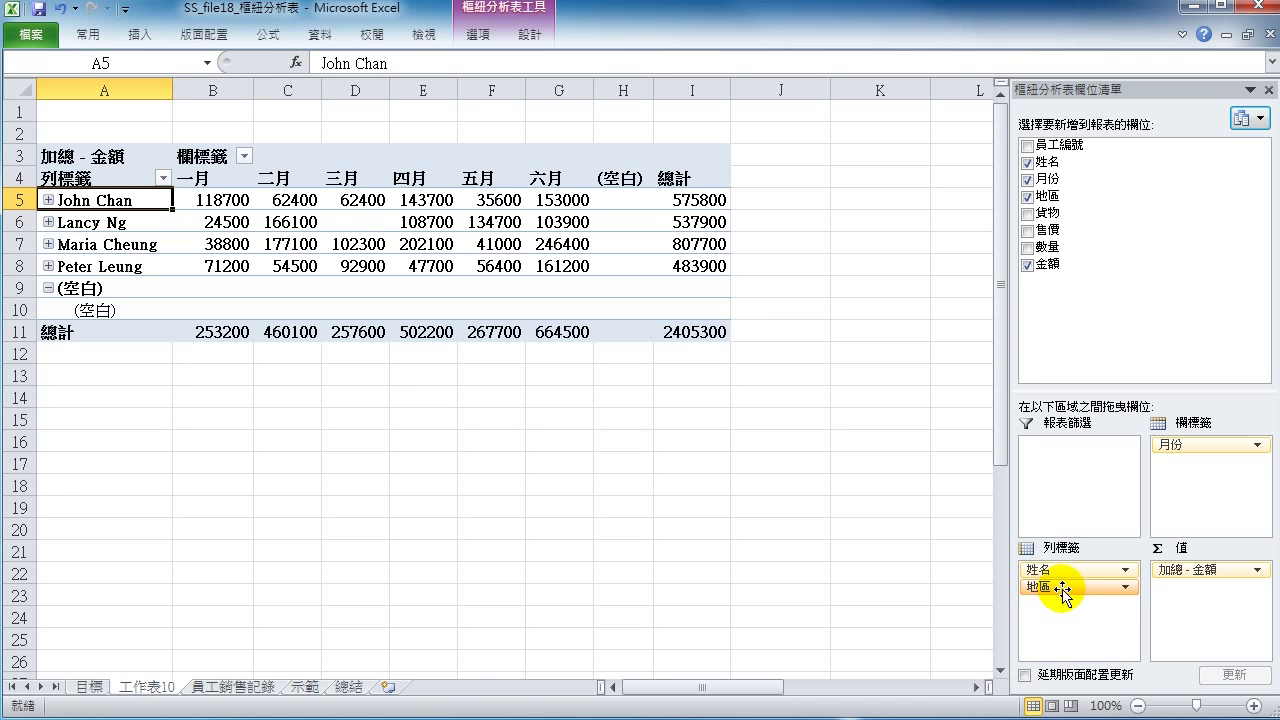
- Move 地區 to the column labels beneath 月份, review January's region columns, then go to 總結
{"action": "left_click_drag", "start_coordinate": [1062, 590], "coordinate": [1210, 487]}
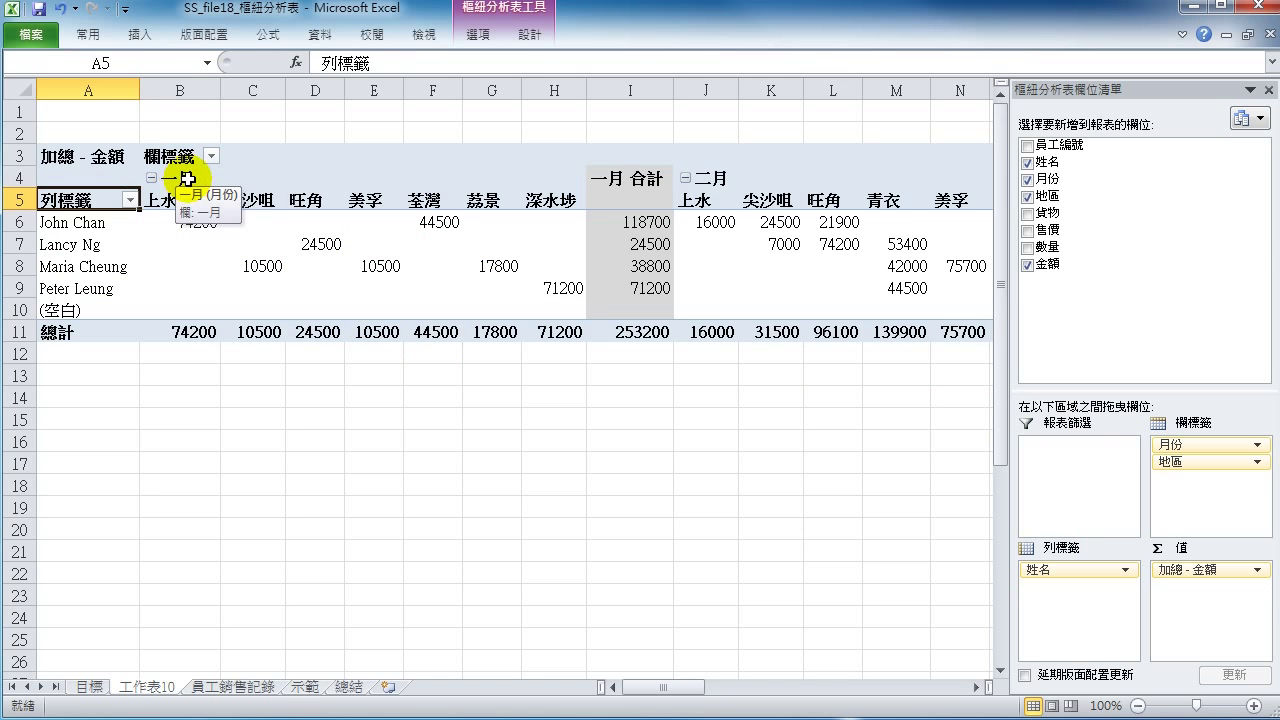
{"action": "mouse_move", "coordinate": [187, 179]}
{"action": "left_mouse_down"}
{"action": "mouse_move", "coordinate": [551, 283]}
{"action": "mouse_move", "coordinate": [551, 305]}
{"action": "left_mouse_up"}
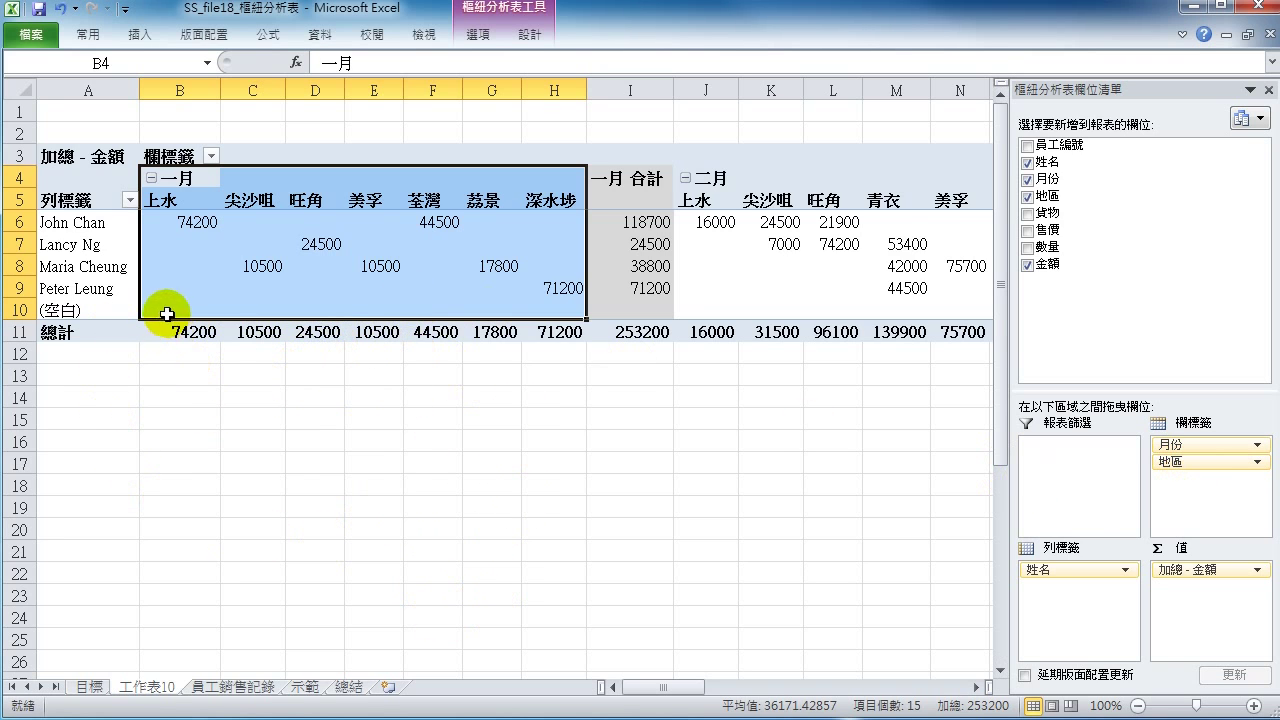
{"action": "left_click", "coordinate": [358, 688]}
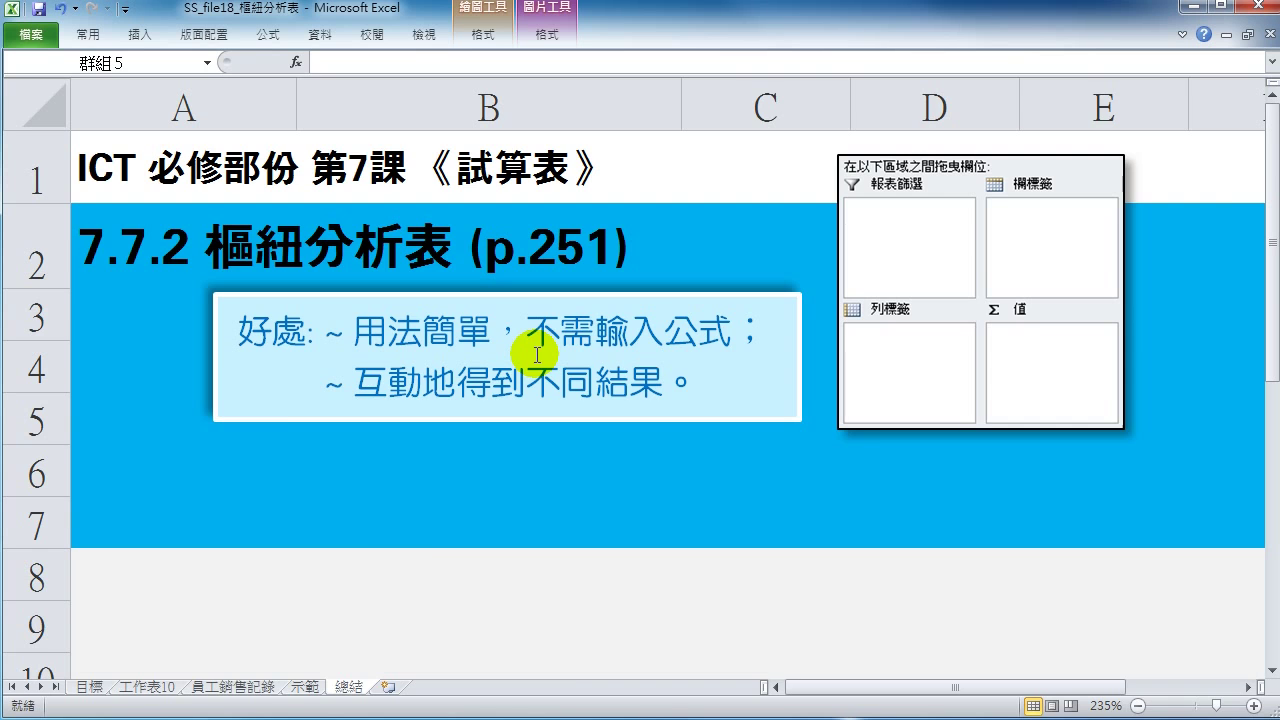
- Paste the picture of the pivot table and its field layout onto the 總結 sheet
{"action": "key", "text": "ctrl+v"}
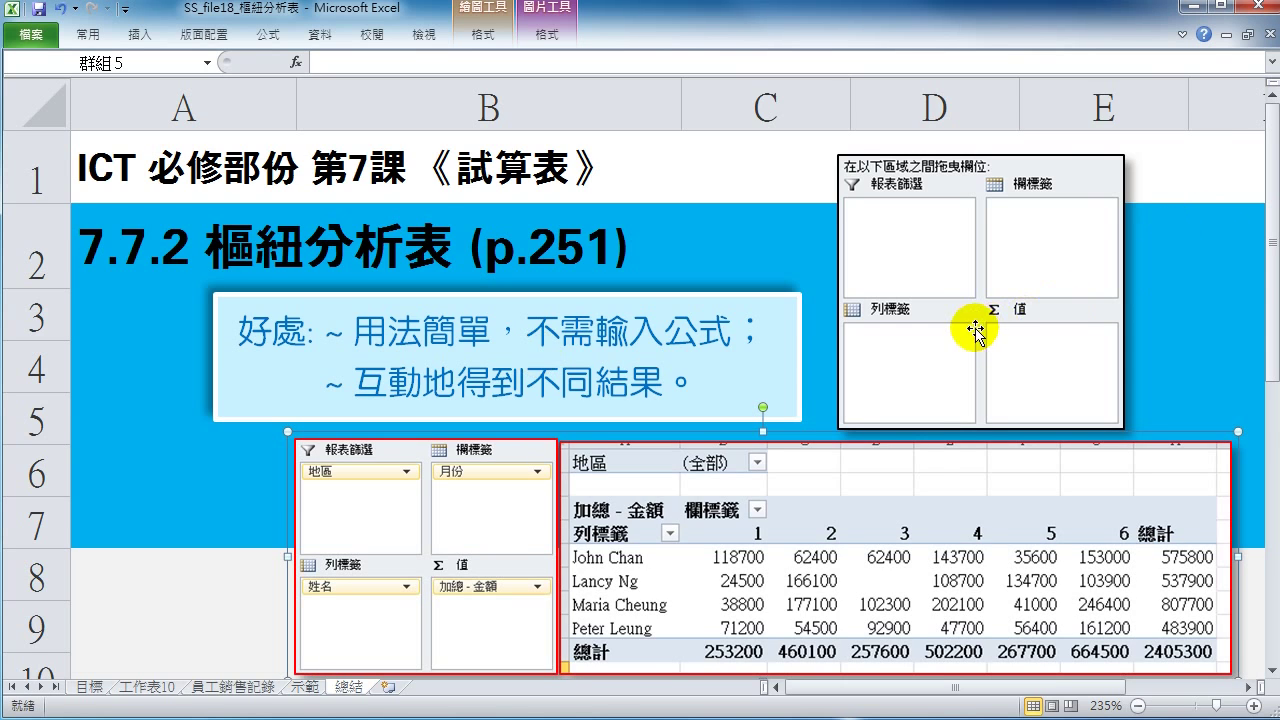